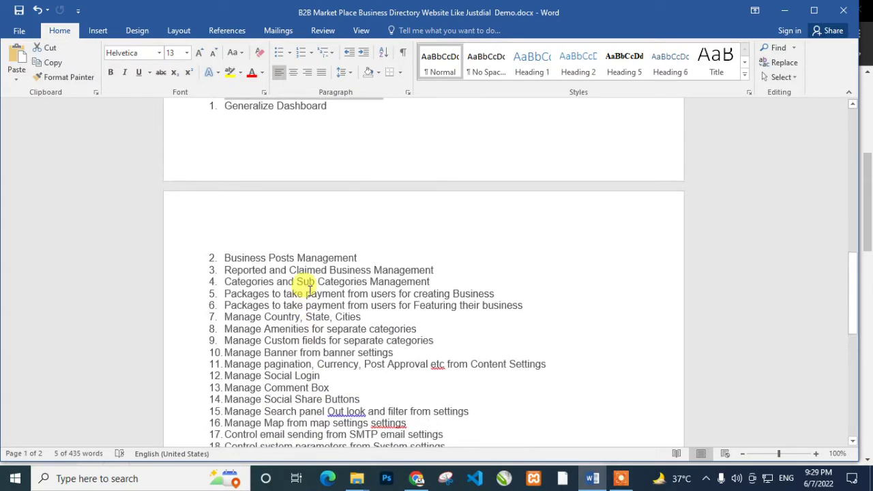
pyautogui.scroll(9, 416, 395)
# Copy the admin demo address from the Word document and load it in Chrome
pyautogui.moveTo(851, 248); pyautogui.dragTo(849, 137)
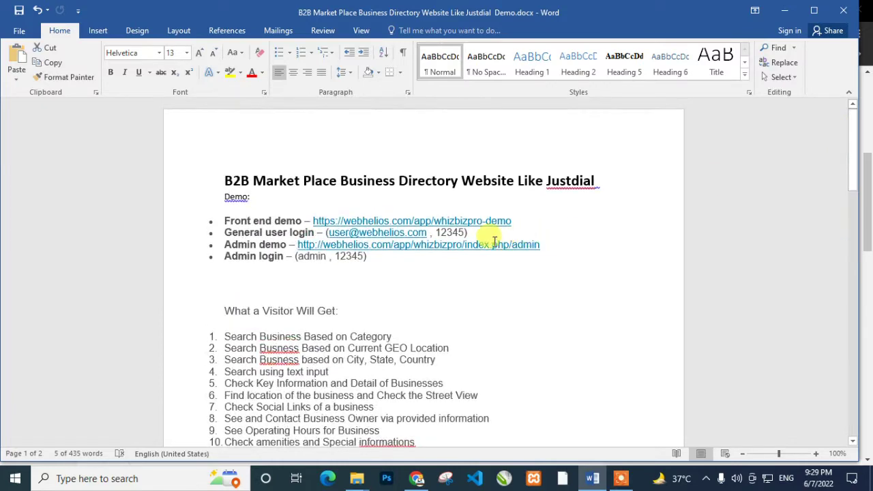
pyautogui.moveTo(544, 244); pyautogui.dragTo(297, 245)
pyautogui.hotkey('ctrl', 'c')
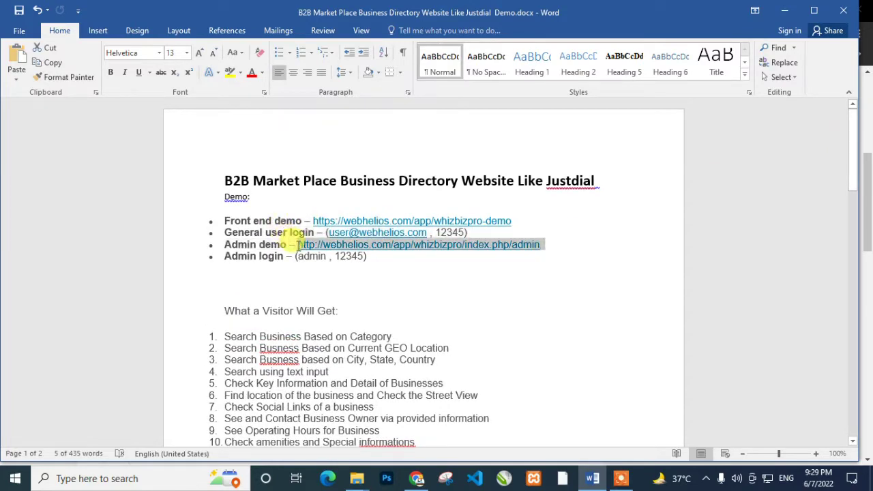
pyautogui.click(415, 478)
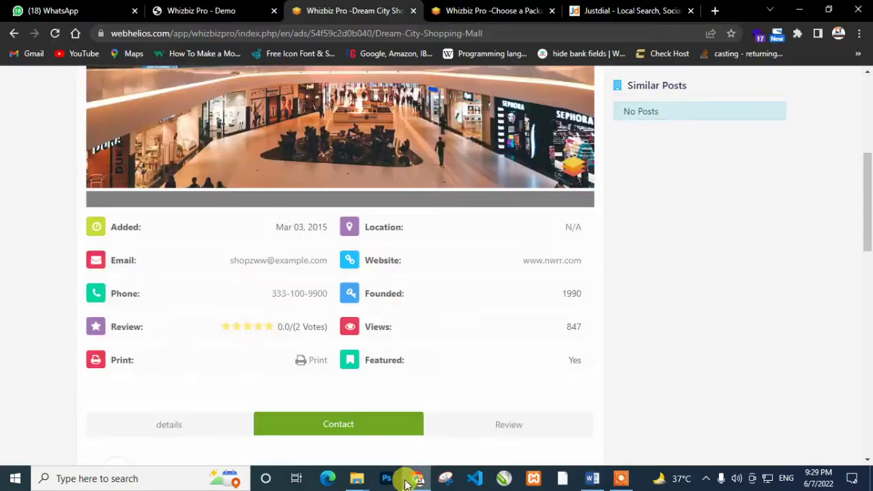
pyautogui.click(465, 30)
pyautogui.hotkey('ctrl', 'v')
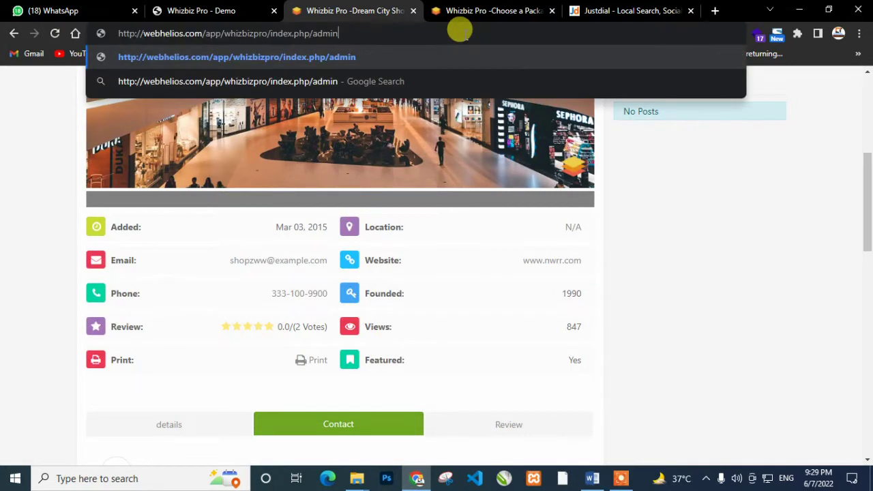
pyautogui.press('Return')
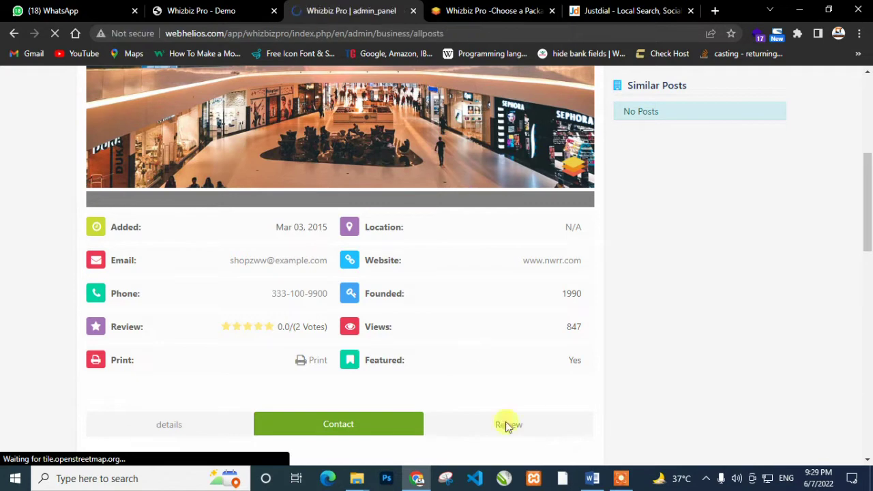
# Select the front end demo address in Word, then return to the browser
pyautogui.click(592, 478)
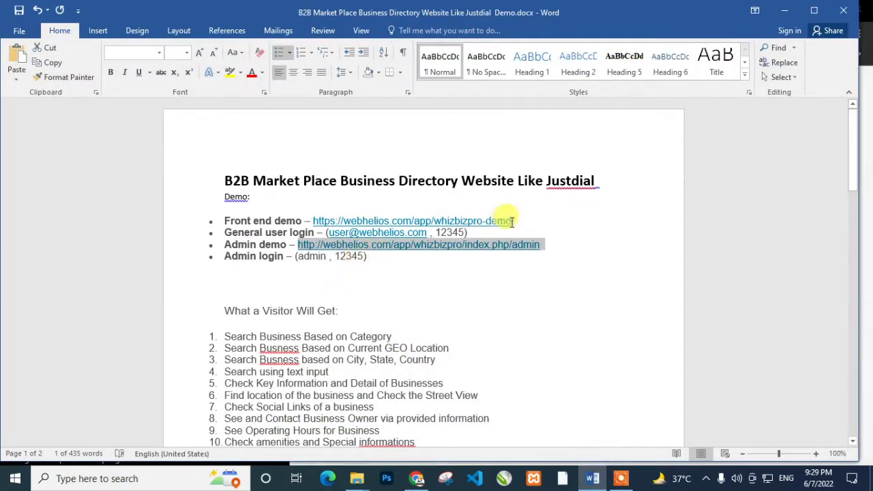
pyautogui.moveTo(515, 221); pyautogui.dragTo(307, 222)
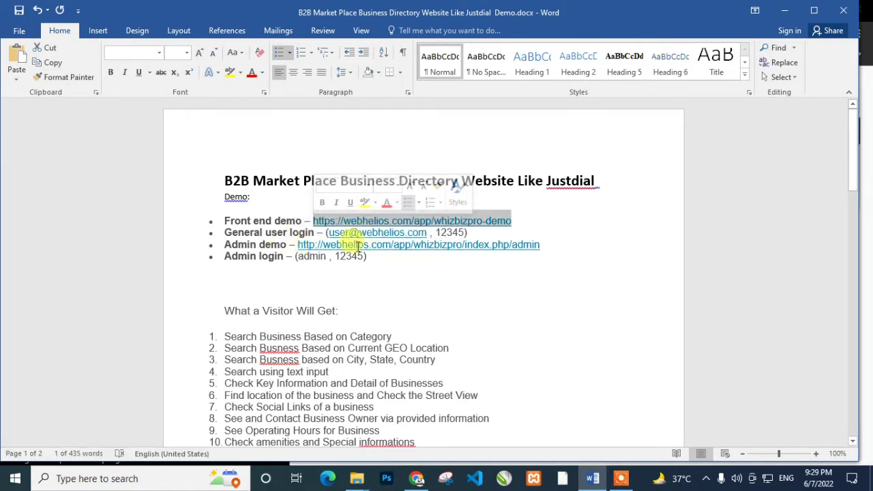
pyautogui.click(303, 257)
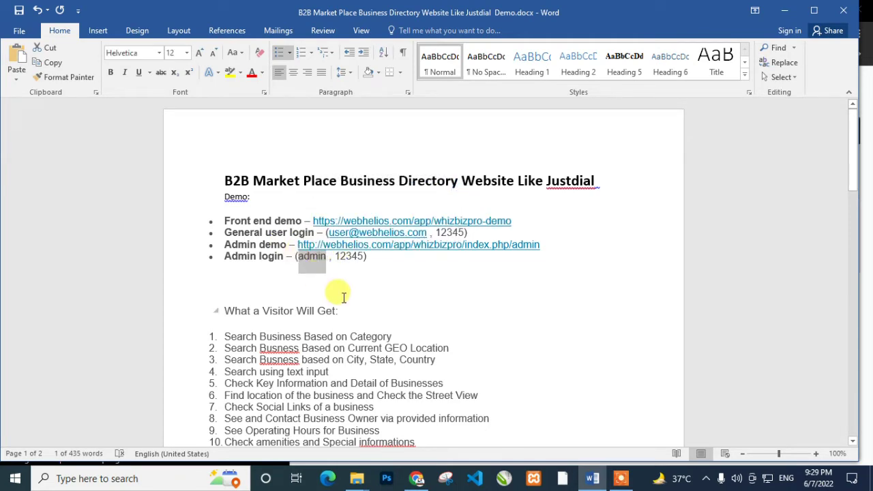
pyautogui.click(416, 478)
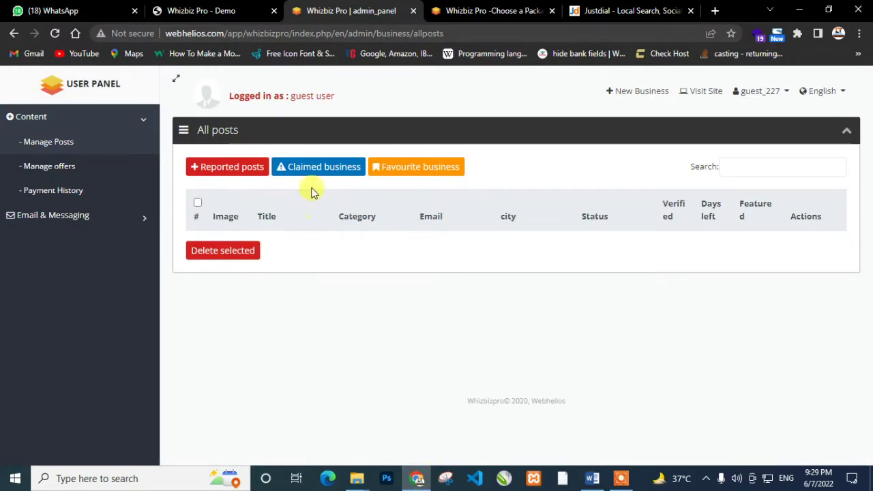
# Log out of the guest_227 account
pyautogui.click(838, 92)
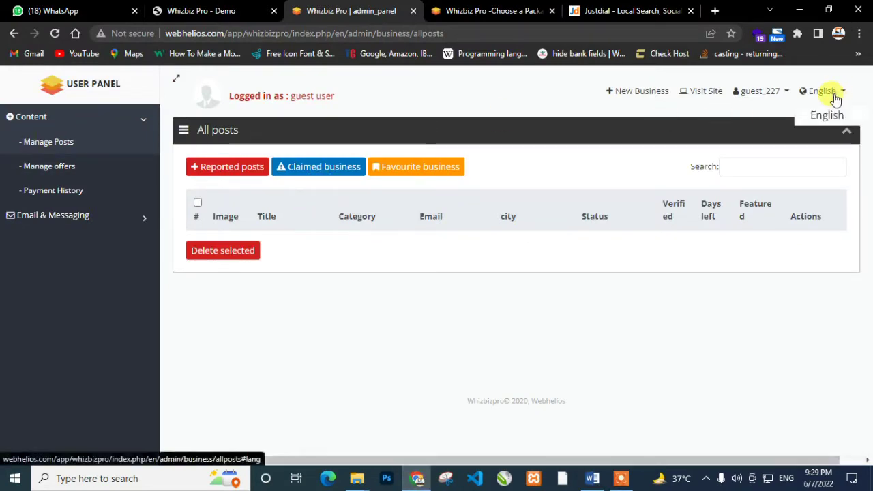
pyautogui.click(760, 92)
pyautogui.click(765, 157)
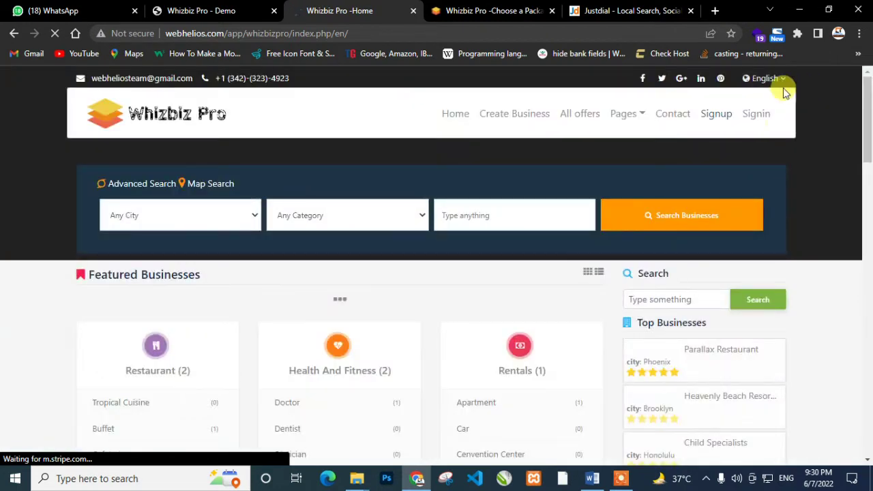
# Load the admin demo address from Word in Chrome and switch to the admin login tab
pyautogui.click(221, 32)
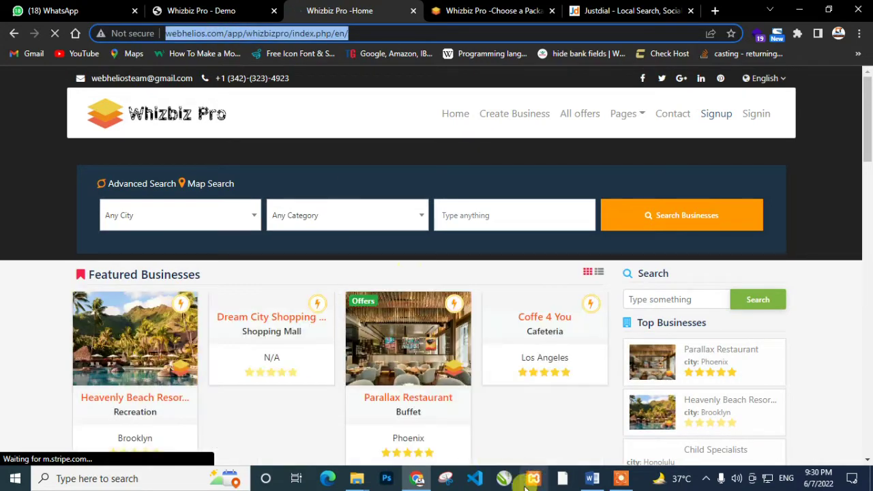
pyautogui.click(592, 480)
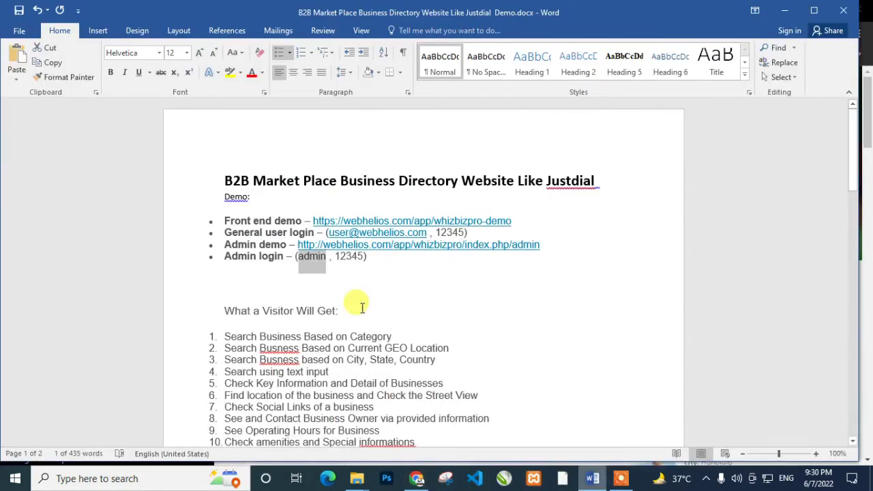
pyautogui.moveTo(546, 244); pyautogui.dragTo(318, 246)
pyautogui.hotkey('ctrl', 'c')
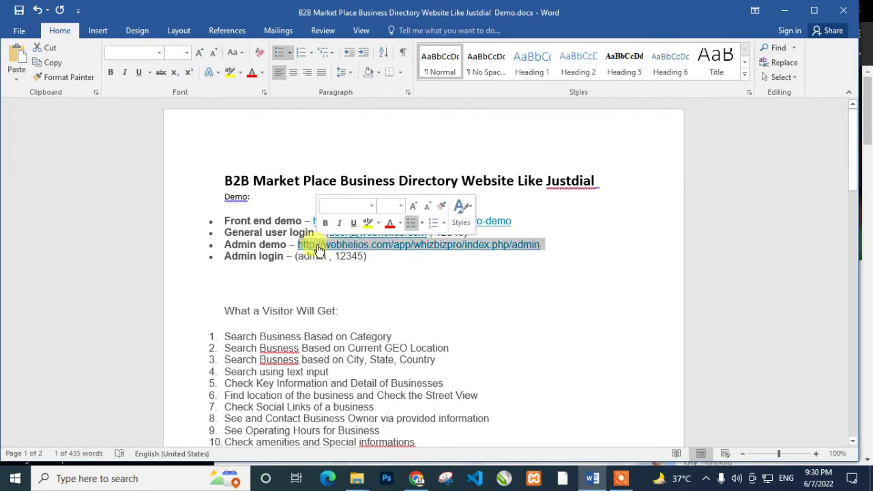
pyautogui.click(419, 480)
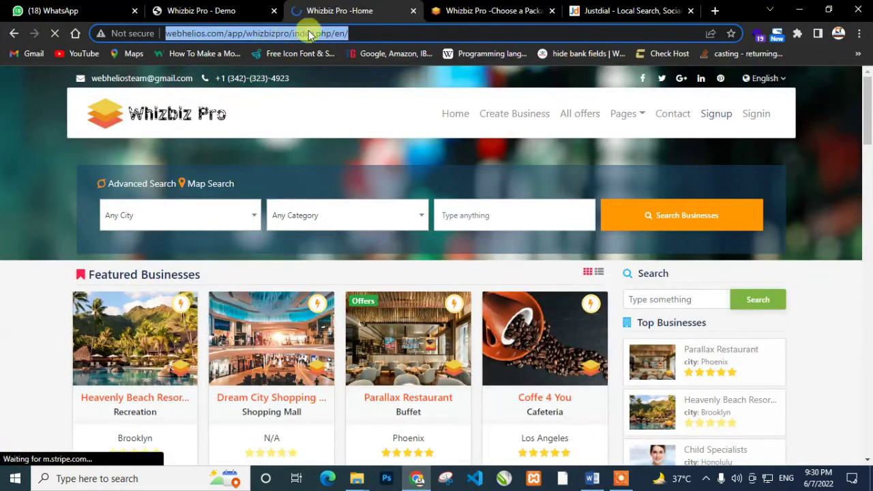
pyautogui.hotkey('ctrl', 'v')
pyautogui.press('Return')
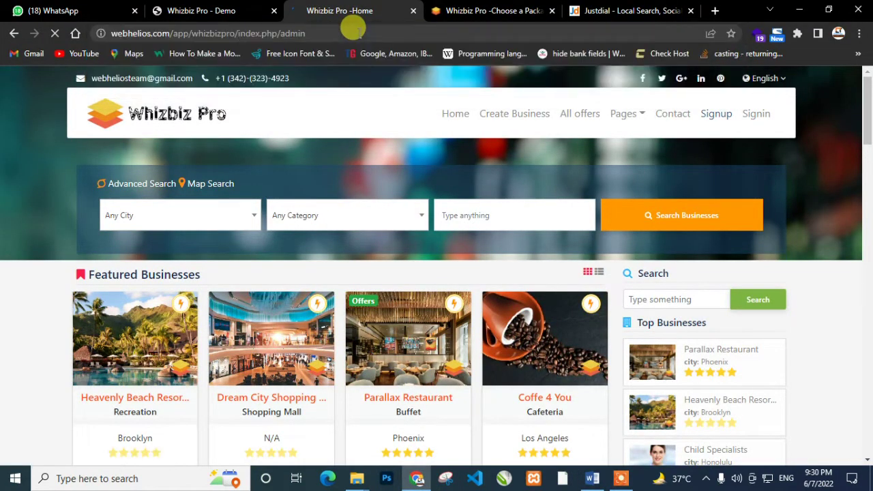
pyautogui.click(523, 10)
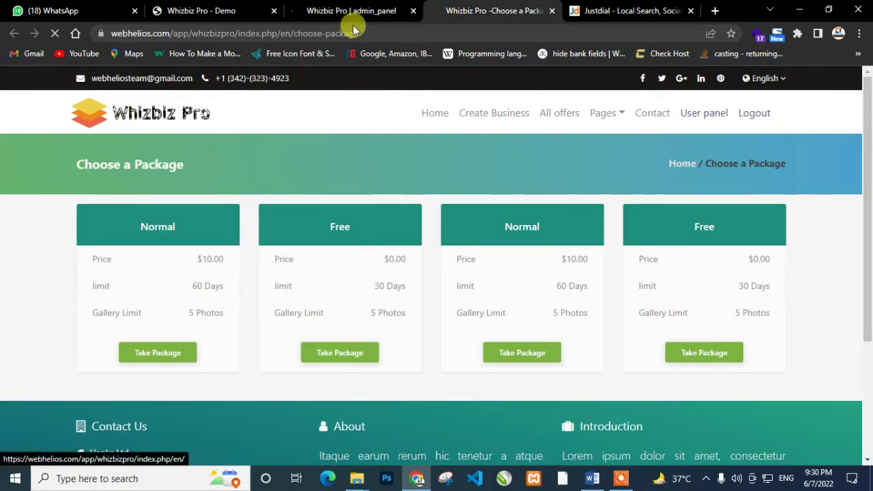
pyautogui.click(351, 11)
# Fill in the saved admin username and the demo password
pyautogui.click(388, 205)
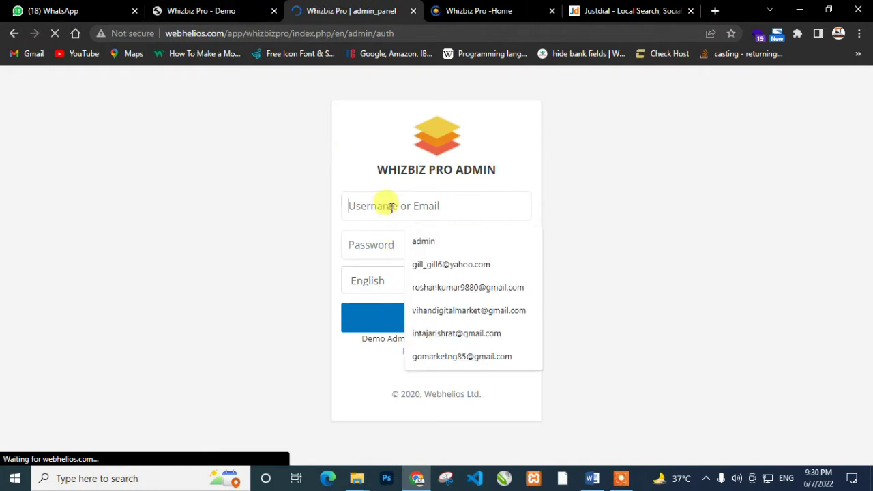
pyautogui.click(400, 238)
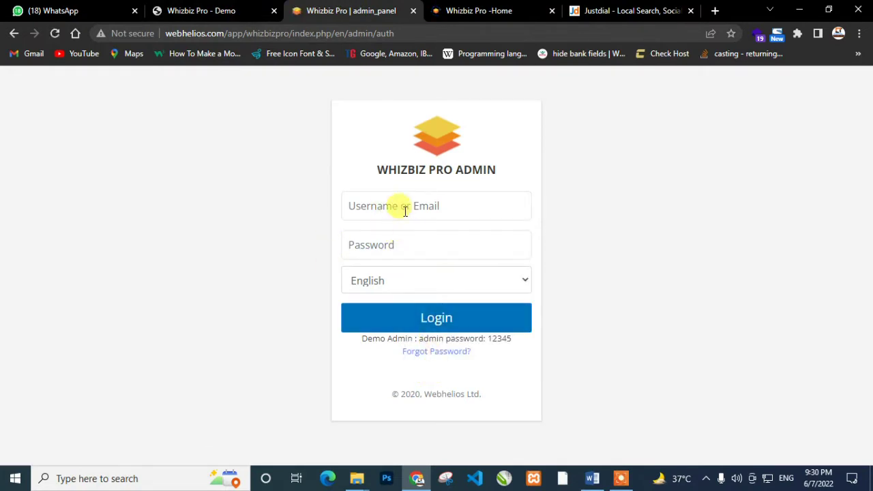
pyautogui.click(400, 206)
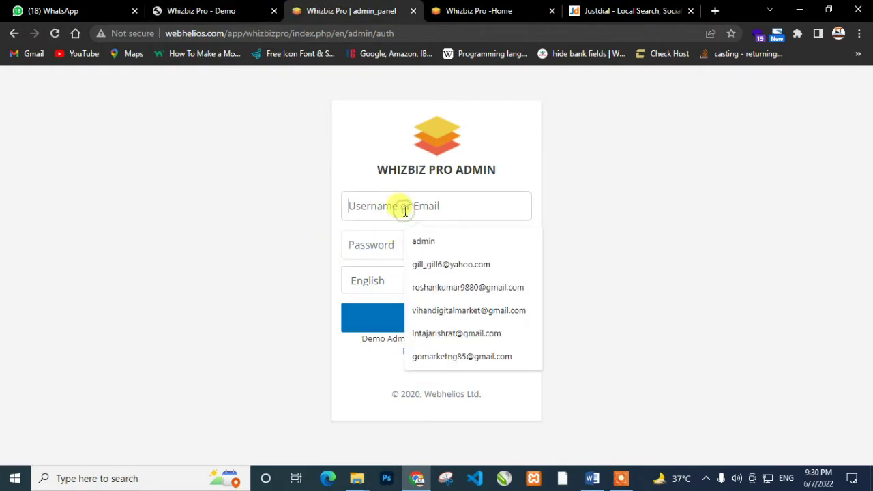
pyautogui.click(432, 244)
pyautogui.click(386, 252)
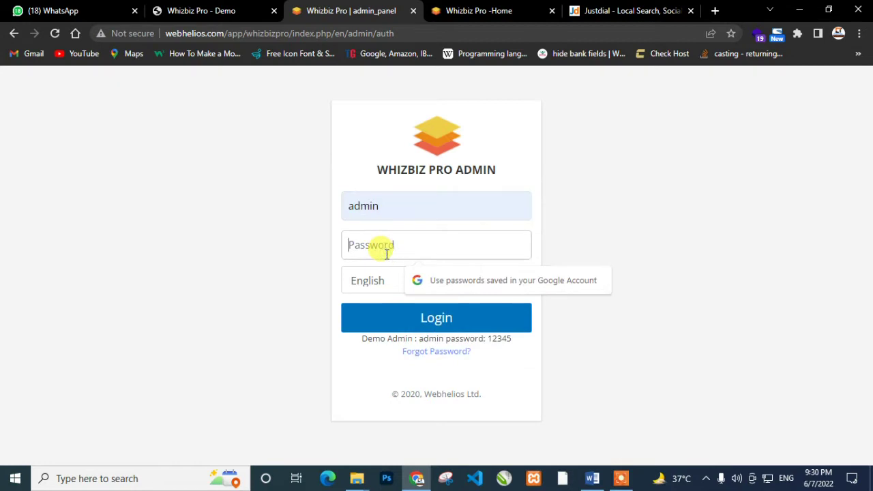
pyautogui.write('12')
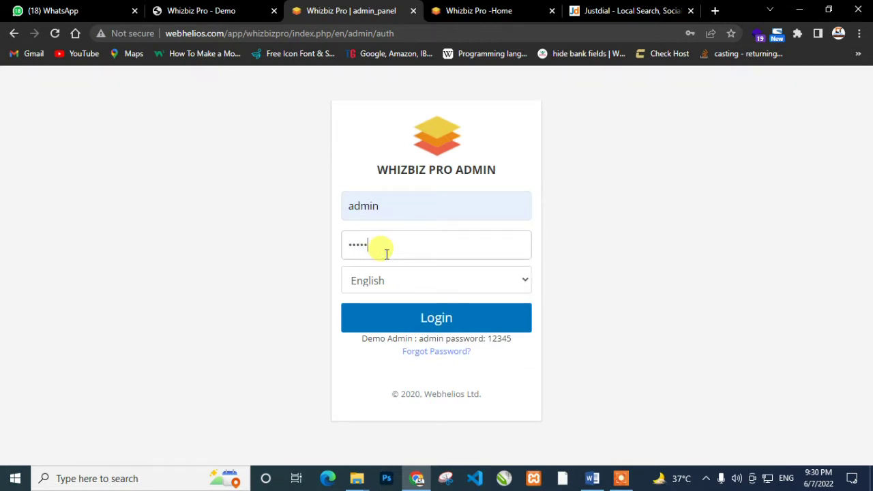
pyautogui.write('345')
# Log in with English as the panel language, dismissing the breach warning and password saving
pyautogui.click(405, 287)
pyautogui.click(374, 302)
pyautogui.click(377, 322)
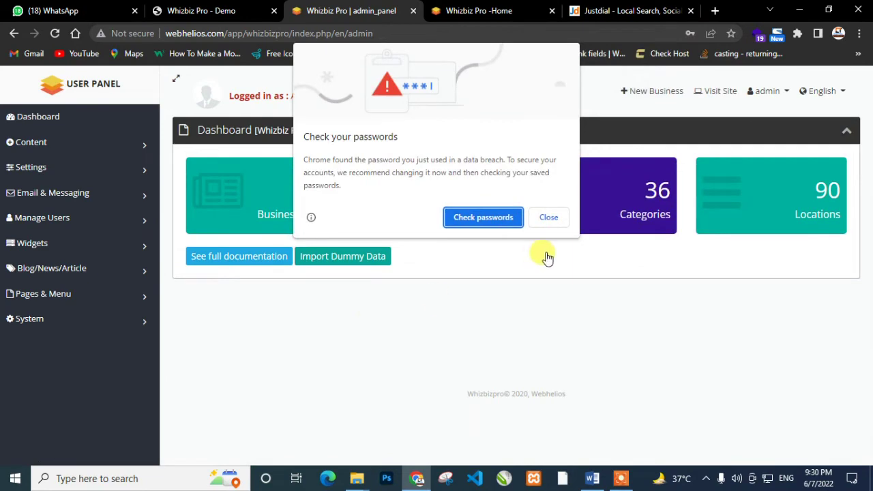
pyautogui.click(548, 217)
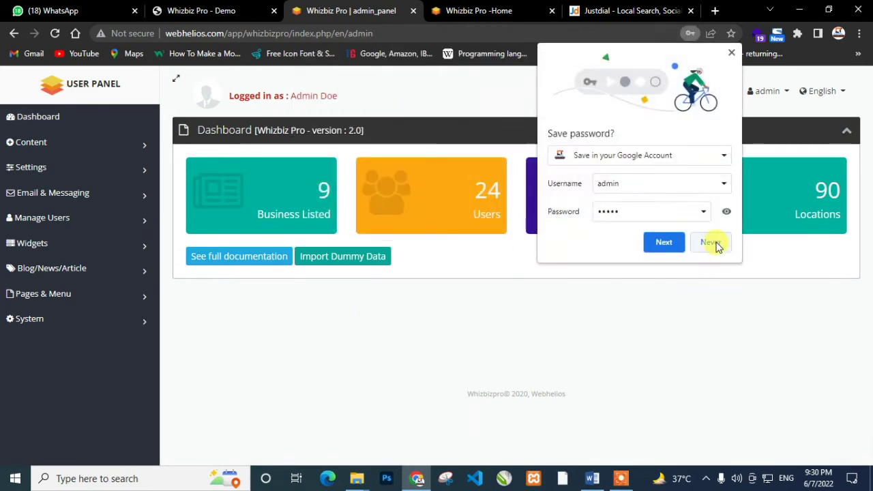
pyautogui.click(710, 243)
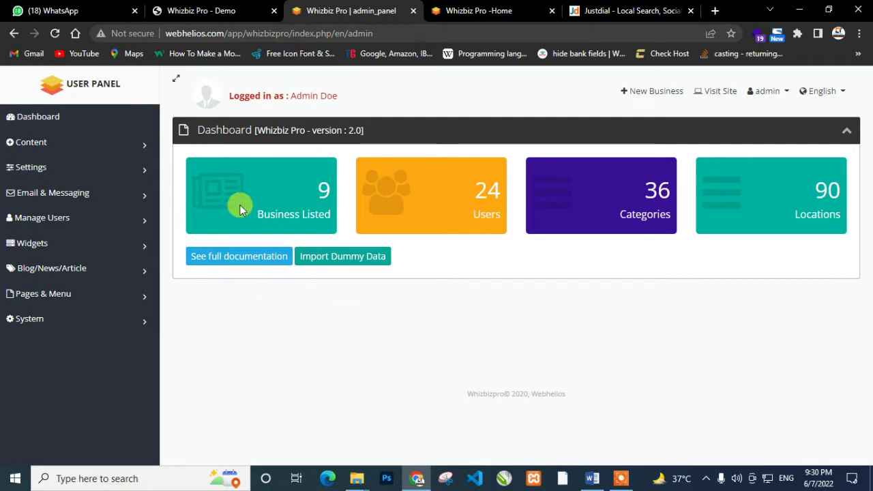
# Open the Complete Business Directory Script documentation in a new tab, then return to the dashboard
pyautogui.click(211, 257)
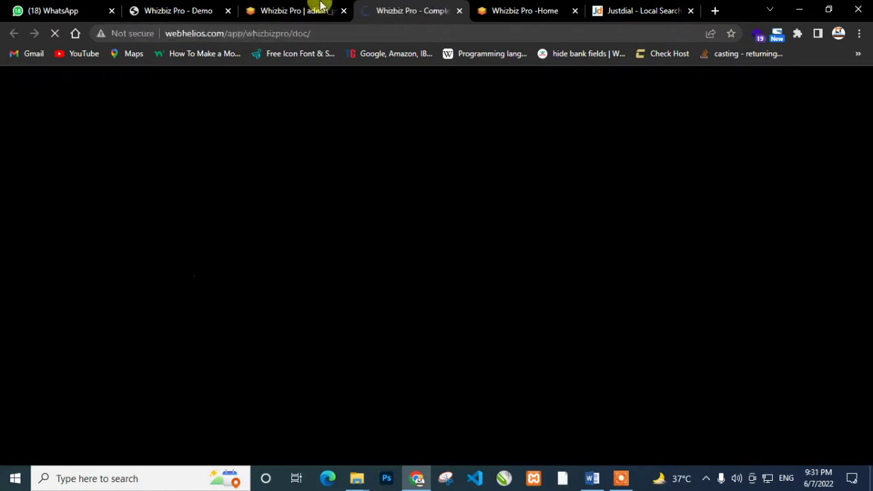
pyautogui.click(319, 10)
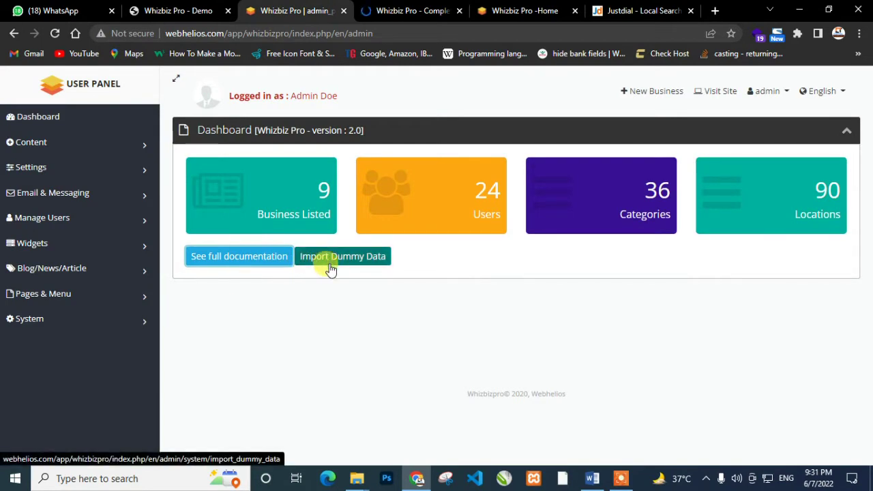
pyautogui.hotkey('ctrl', 'Tab')
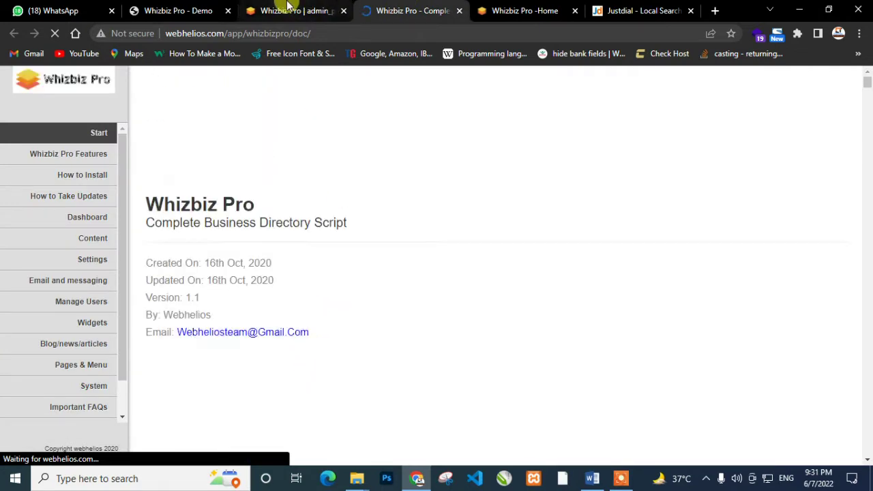
pyautogui.hotkey('ctrl', 'shift', 'Tab')
pyautogui.click(497, 266)
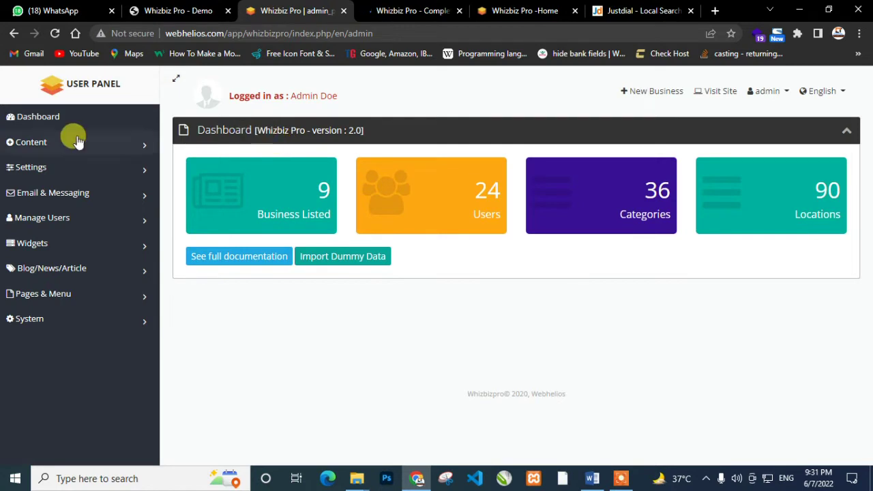
# On All posts, tick and untick the Parallax Restaurant post, then go to Manage offers
pyautogui.click(40, 144)
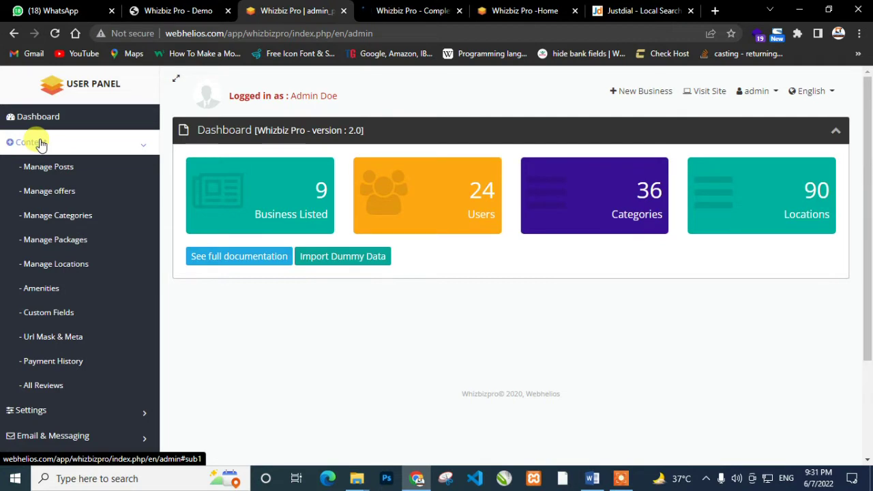
pyautogui.click(45, 172)
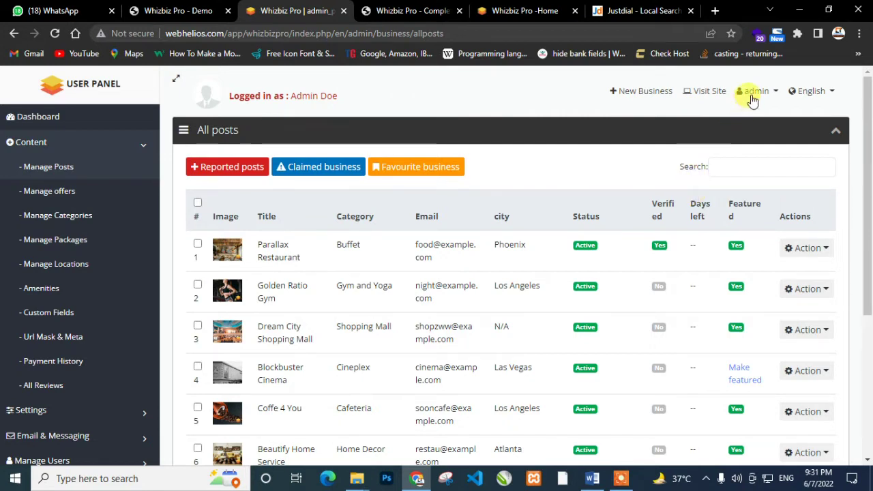
pyautogui.click(197, 243)
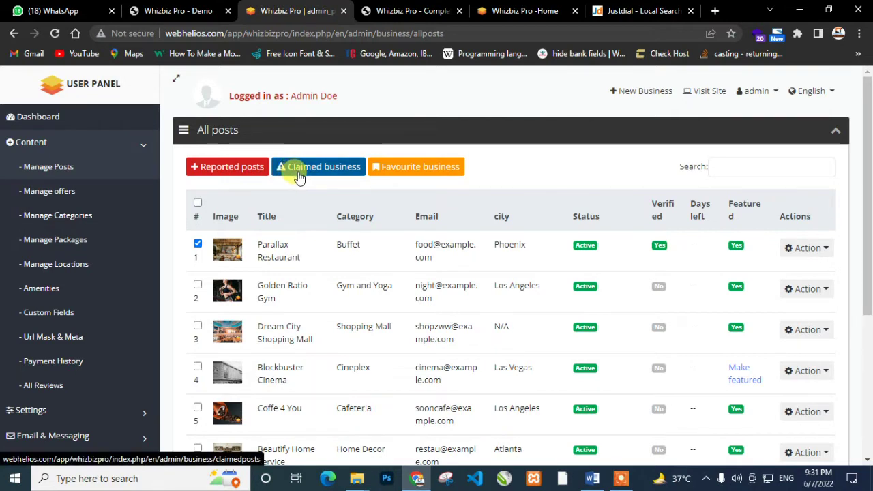
pyautogui.click(197, 243)
pyautogui.click(90, 196)
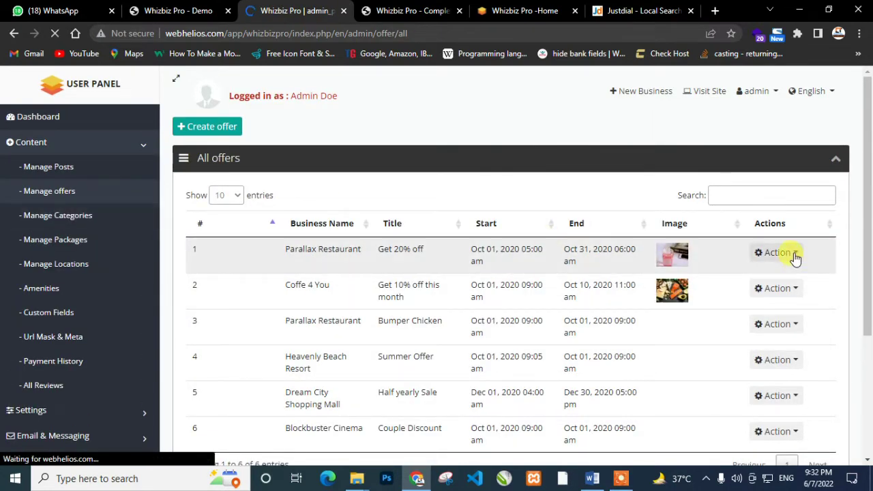
# Check the Parallax Restaurant offer's actions, then open a blank Create offer form
pyautogui.click(781, 253)
pyautogui.click(783, 306)
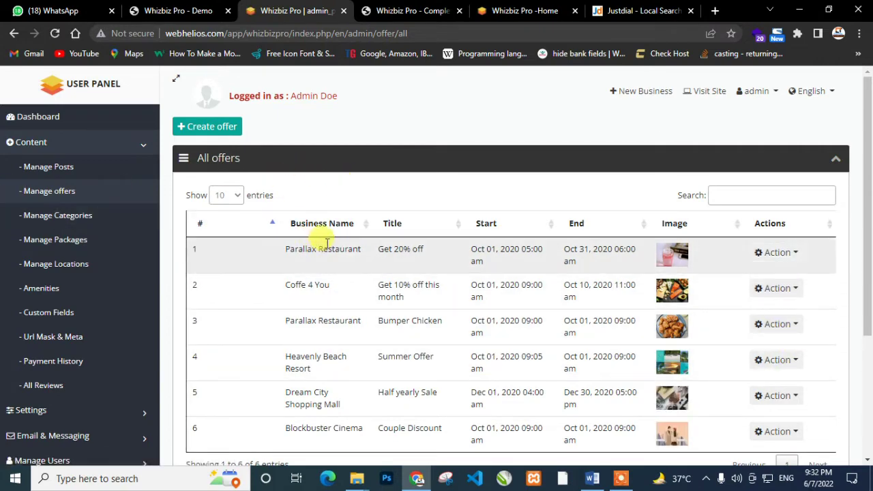
pyautogui.scroll(-3, 372, 293)
pyautogui.scroll(3, 376, 307)
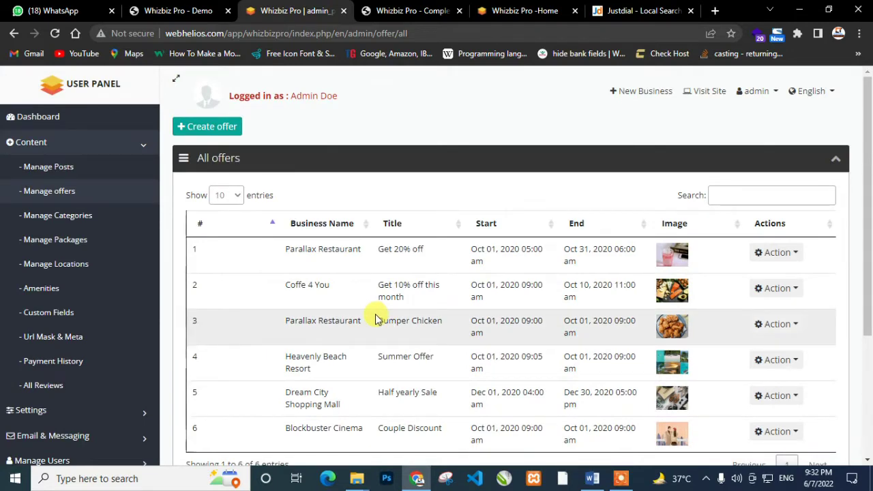
pyautogui.click(214, 131)
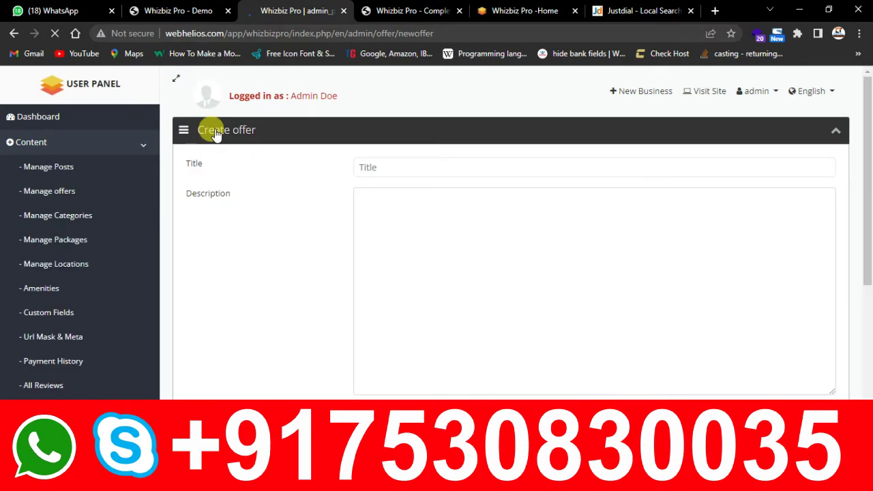
pyautogui.scroll(-5, 323, 239)
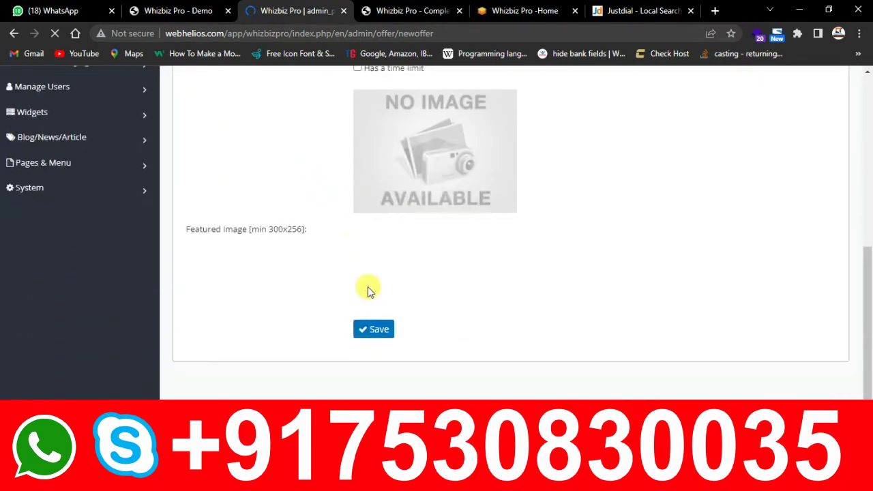
pyautogui.scroll(3, 368, 291)
pyautogui.scroll(3, 361, 325)
pyautogui.click(388, 227)
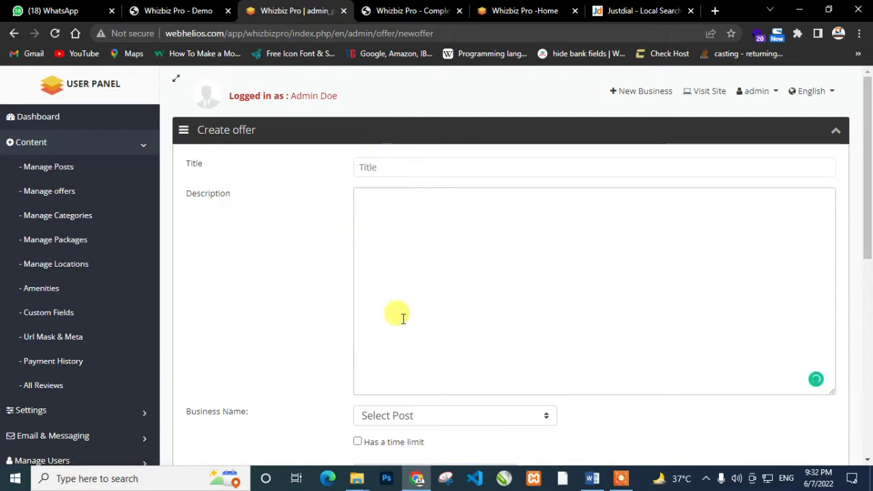
# Browse the Business Name list without choosing one, then go to Manage Categories
pyautogui.scroll(-3, 399, 300)
pyautogui.click(400, 224)
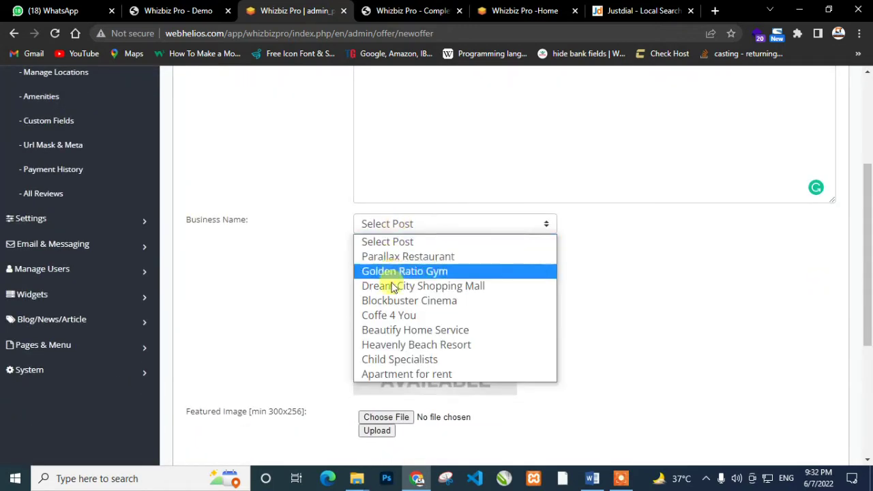
pyautogui.click(318, 273)
pyautogui.scroll(-2, 375, 293)
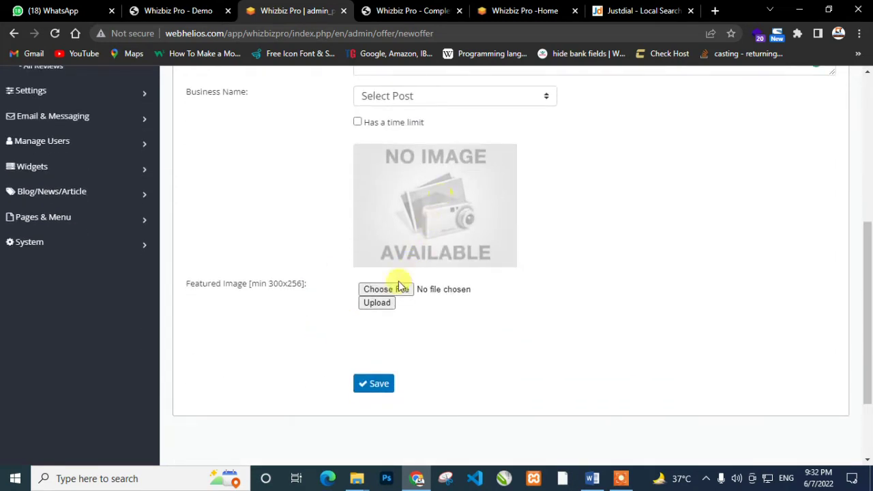
pyautogui.scroll(-2, 359, 390)
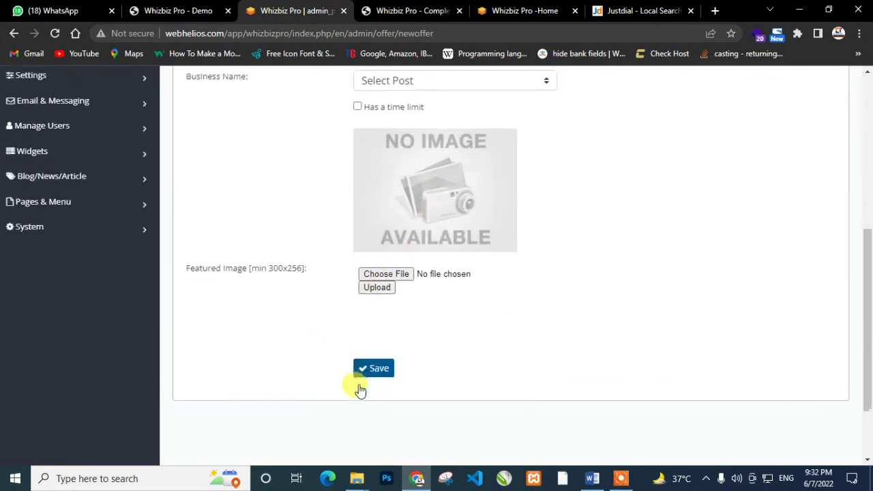
pyautogui.scroll(6, 360, 389)
pyautogui.scroll(1, 359, 390)
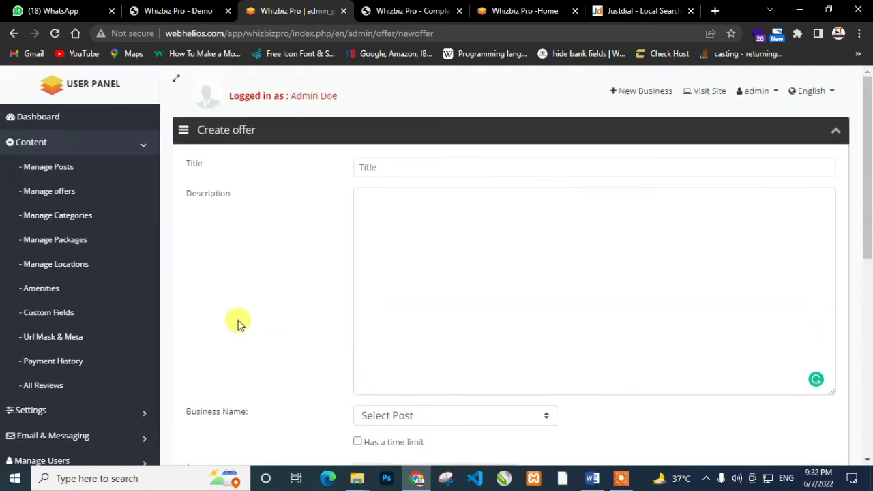
pyautogui.click(59, 216)
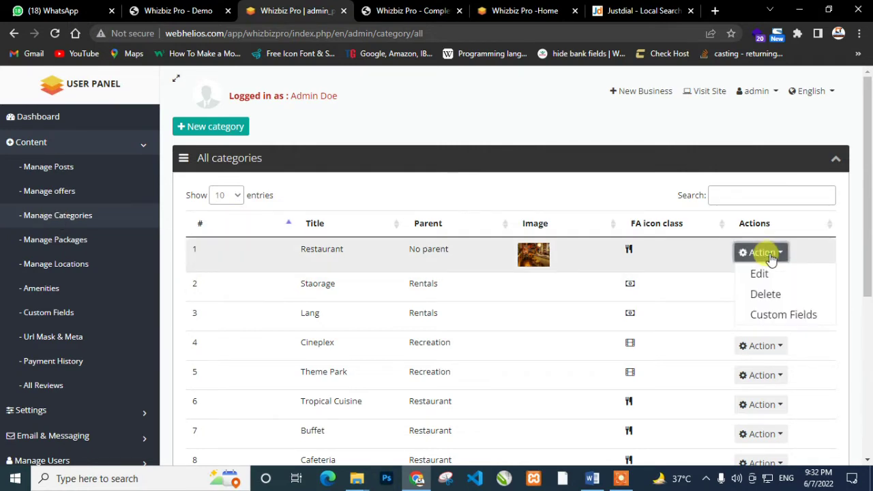
# Open a New category form, try restaurant as parent, then set it back to No parent
pyautogui.click(197, 131)
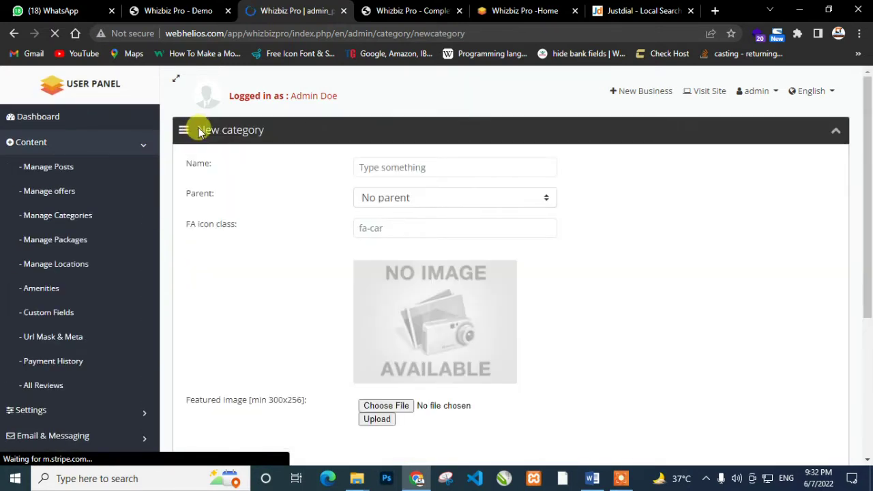
pyautogui.click(403, 198)
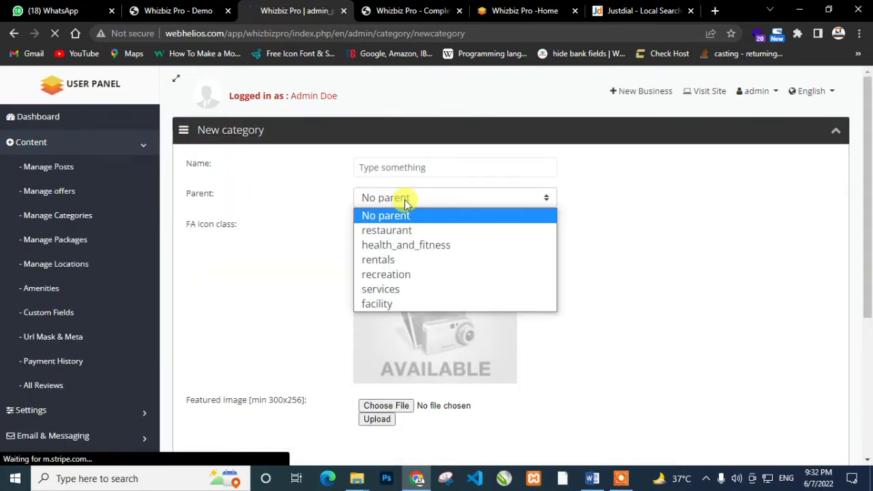
pyautogui.click(397, 230)
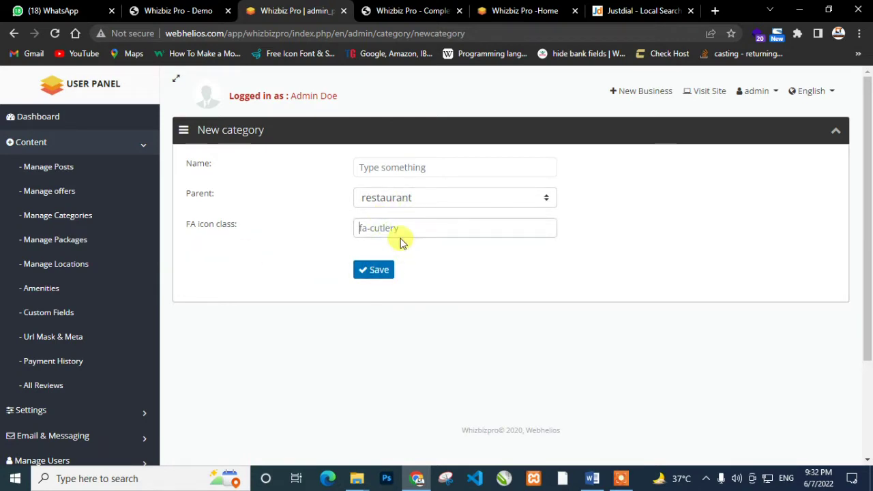
pyautogui.click(389, 169)
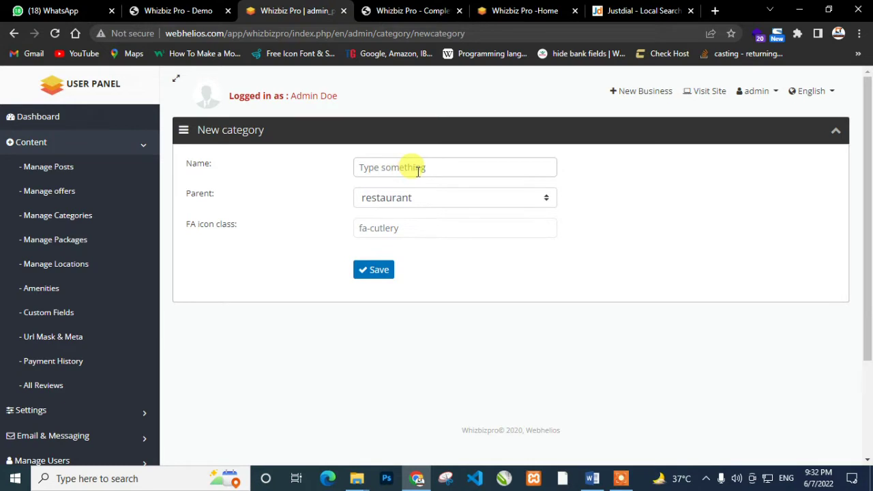
pyautogui.click(410, 198)
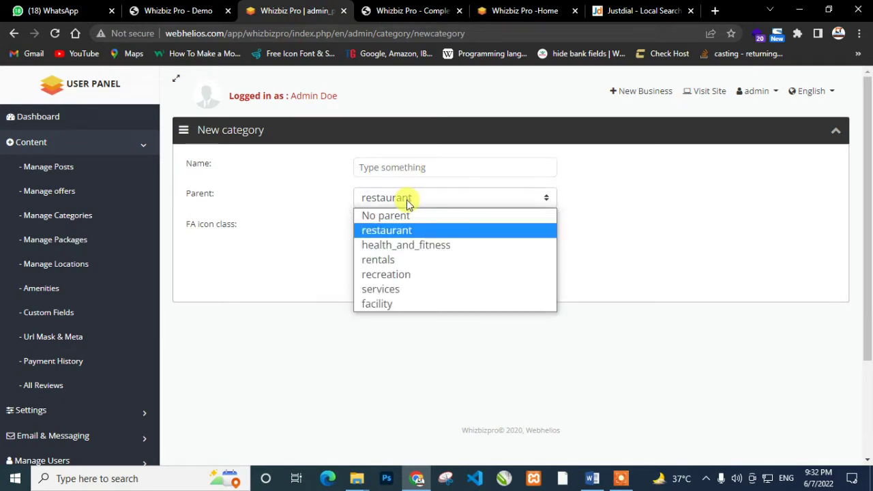
pyautogui.click(405, 216)
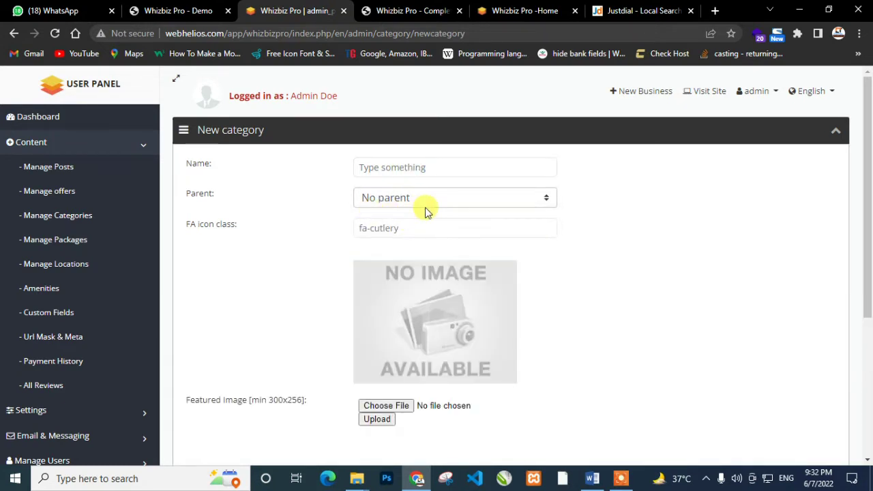
pyautogui.scroll(-2, 425, 212)
pyautogui.scroll(2, 546, 313)
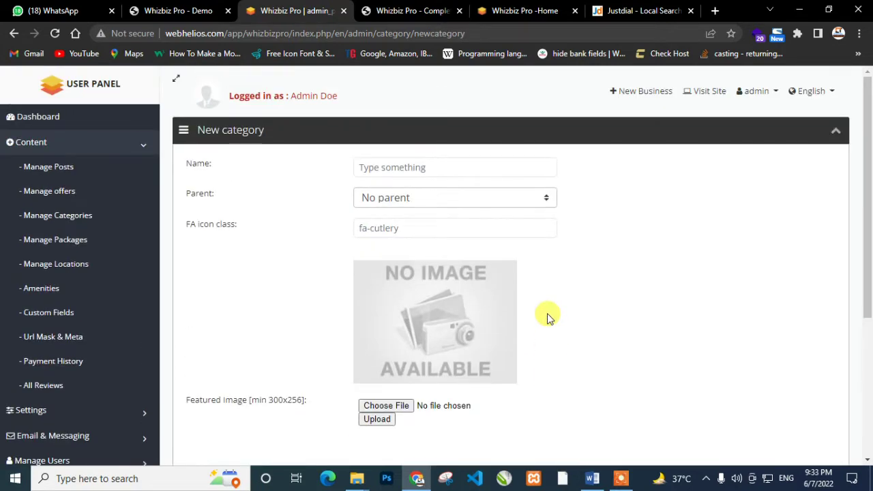
# Review the packages list and its Package Settings pricing page
pyautogui.click(82, 245)
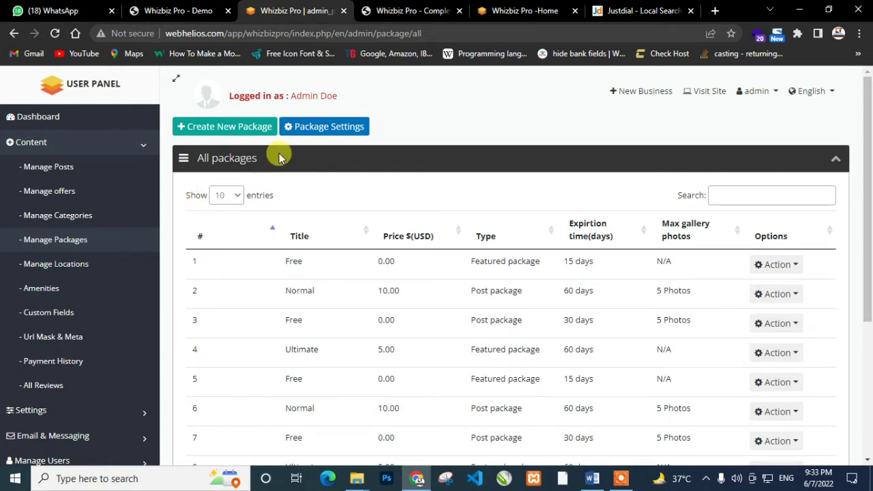
pyautogui.click(355, 128)
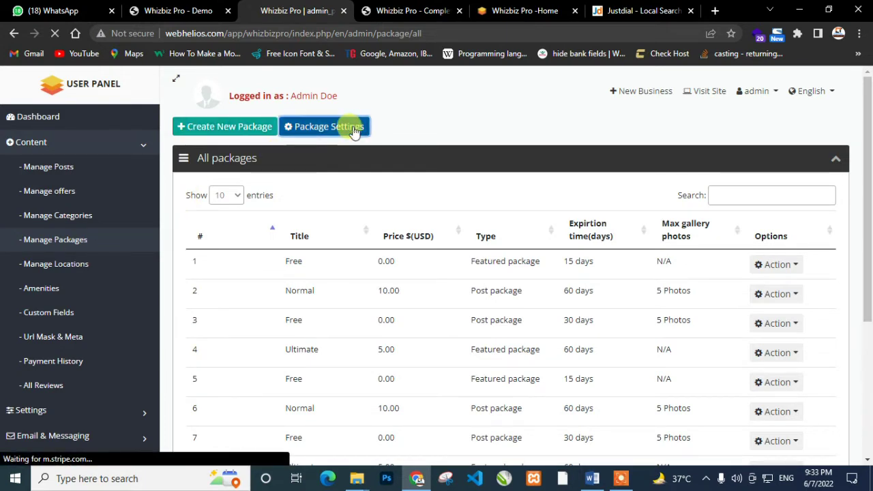
pyautogui.scroll(-10, 471, 405)
pyautogui.scroll(10, 466, 396)
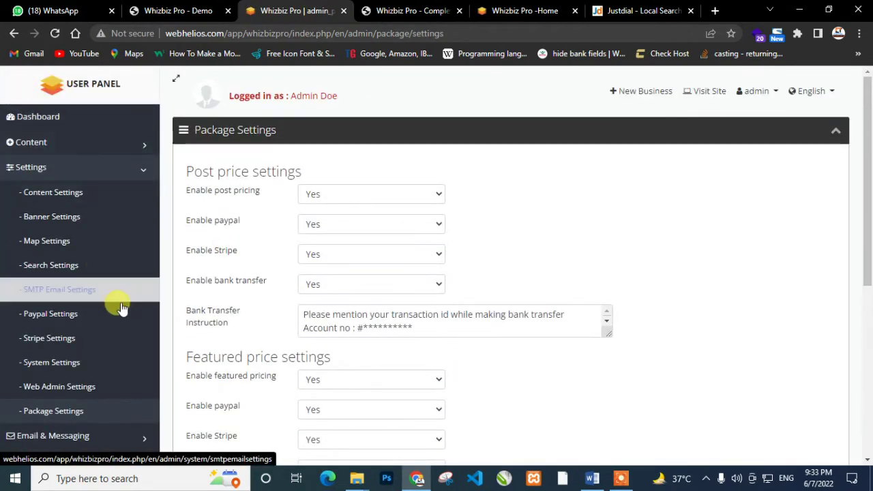
pyautogui.click(14, 33)
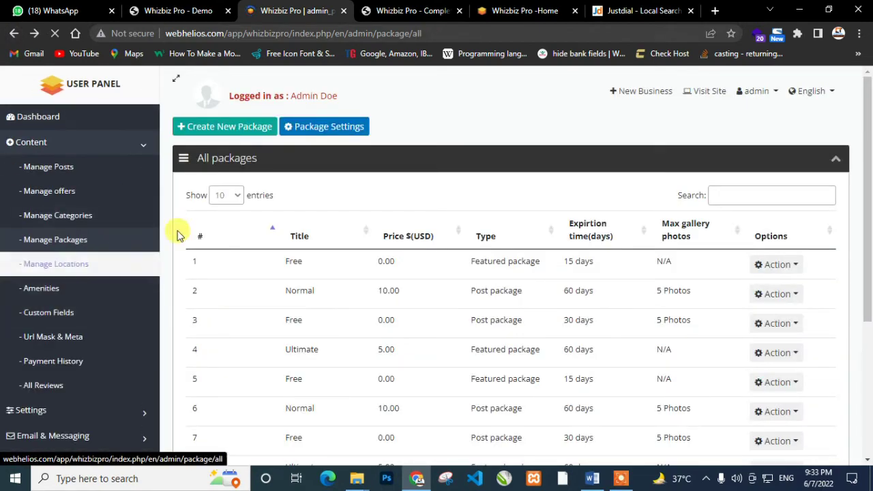
# Create a new package with type Featured package, leaving Title and Price blank
pyautogui.click(219, 127)
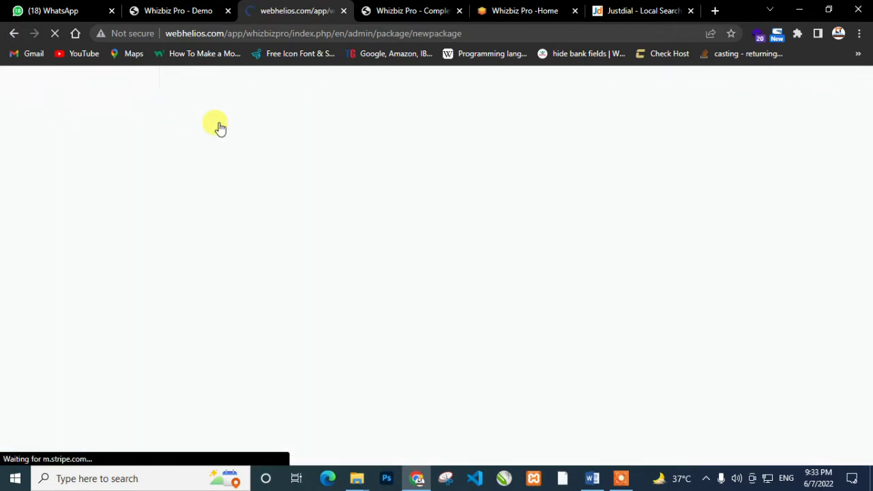
pyautogui.click(420, 168)
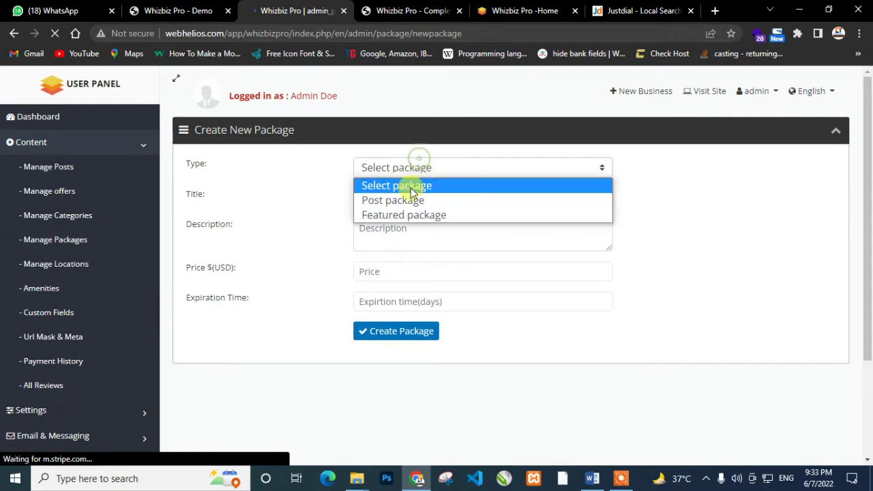
pyautogui.click(405, 198)
pyautogui.click(409, 169)
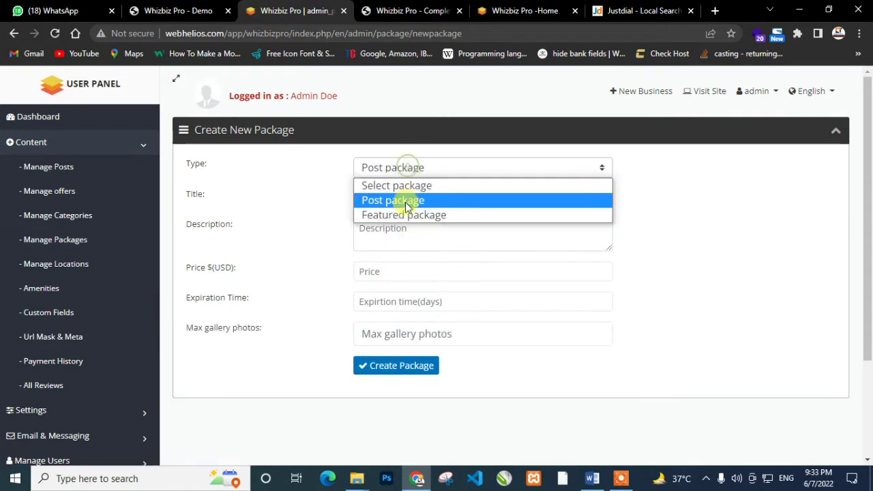
pyautogui.click(404, 215)
pyautogui.click(401, 170)
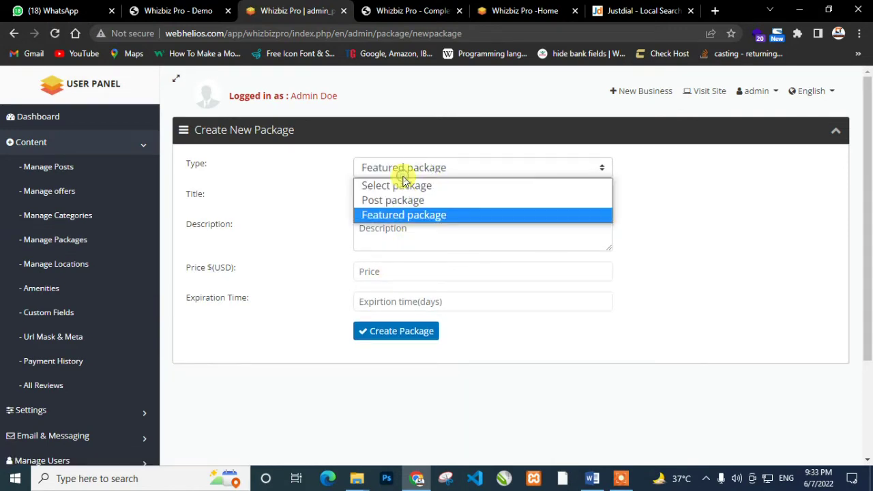
pyautogui.click(404, 270)
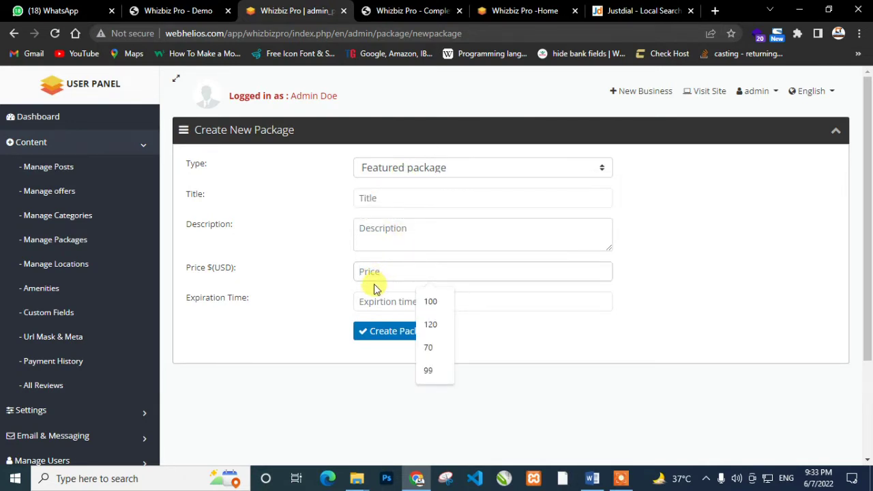
pyautogui.click(68, 270)
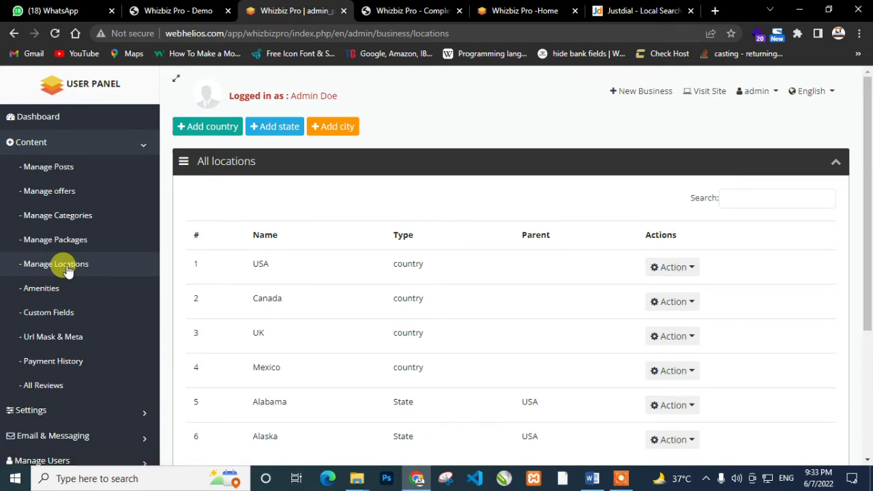
pyautogui.scroll(-4, 536, 354)
pyautogui.scroll(4, 503, 376)
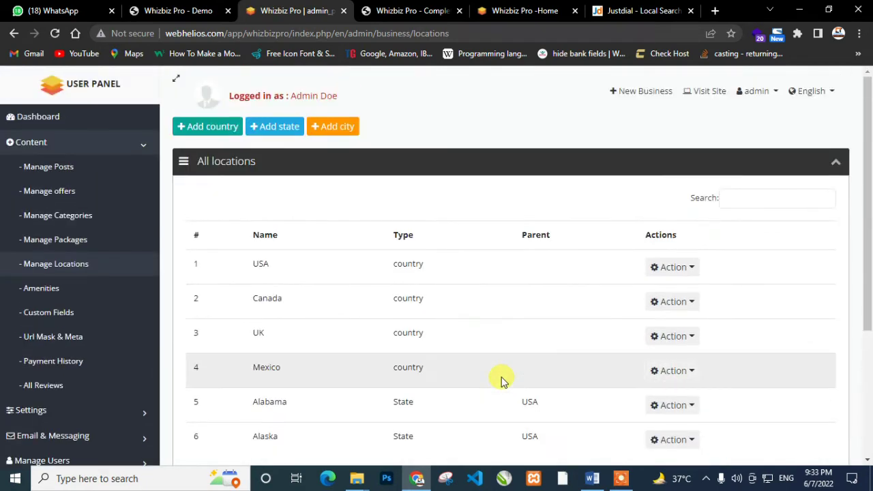
pyautogui.click(214, 127)
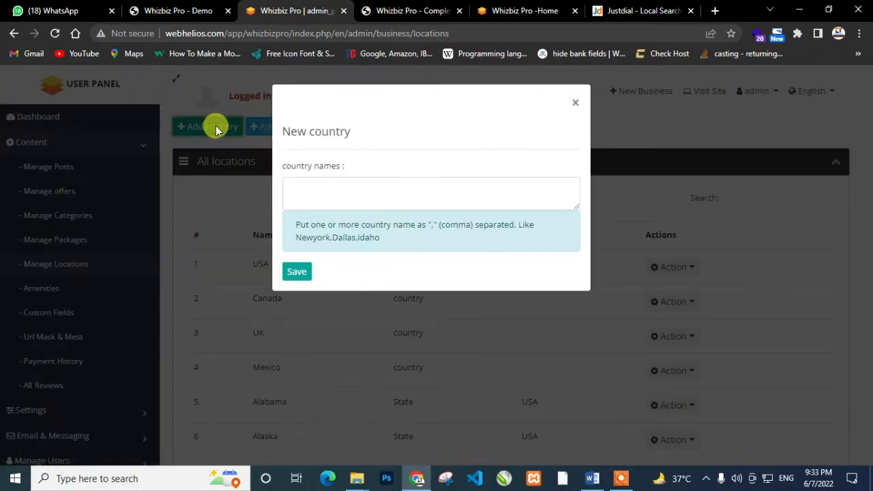
pyautogui.click(360, 193)
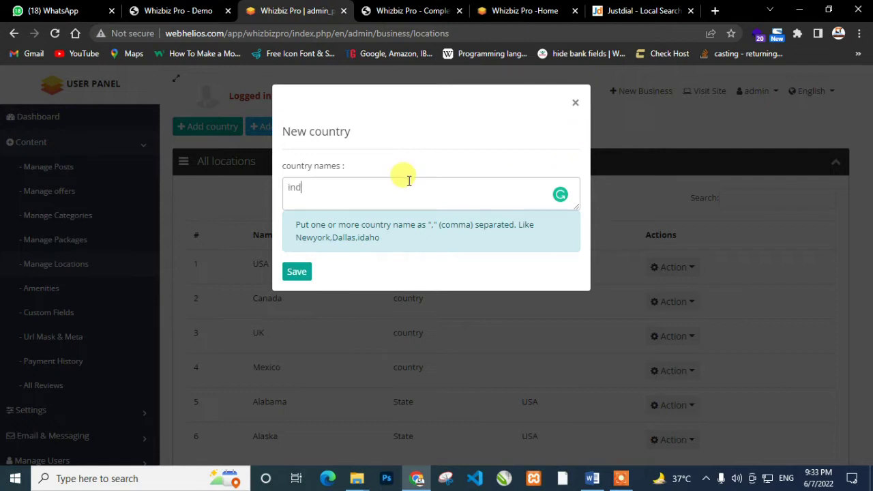
pyautogui.click(559, 195)
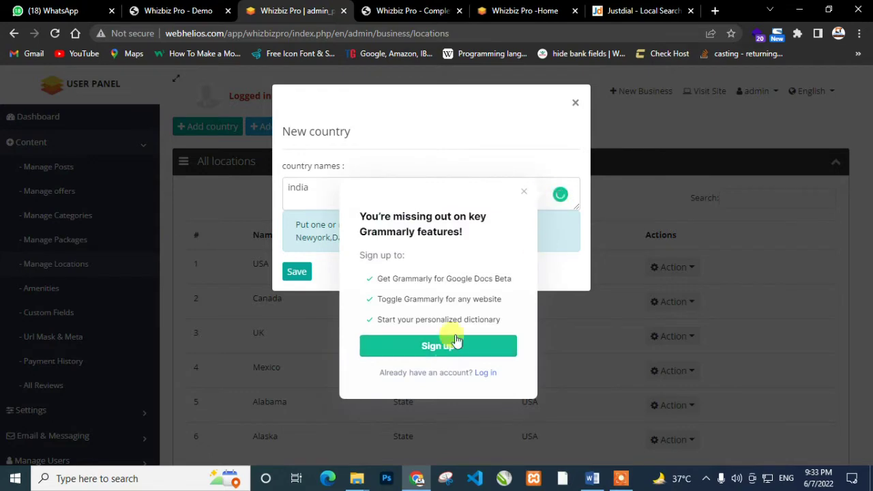
pyautogui.click(522, 193)
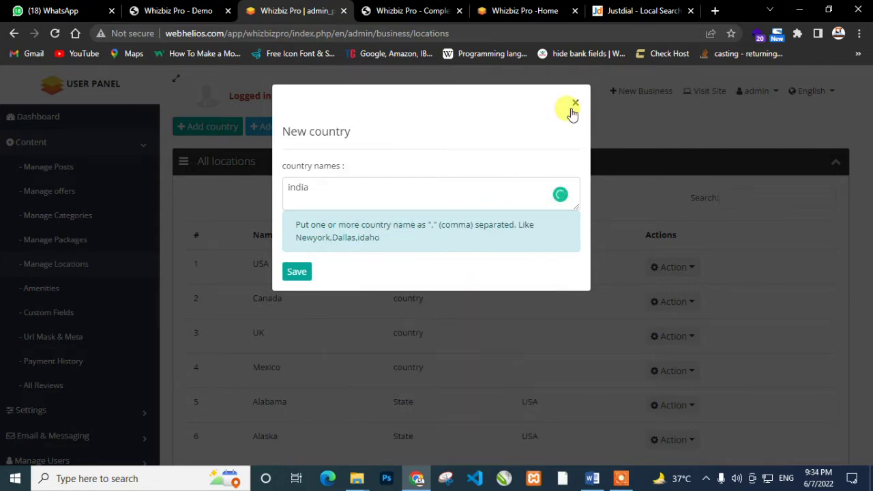
pyautogui.click(575, 102)
pyautogui.click(285, 126)
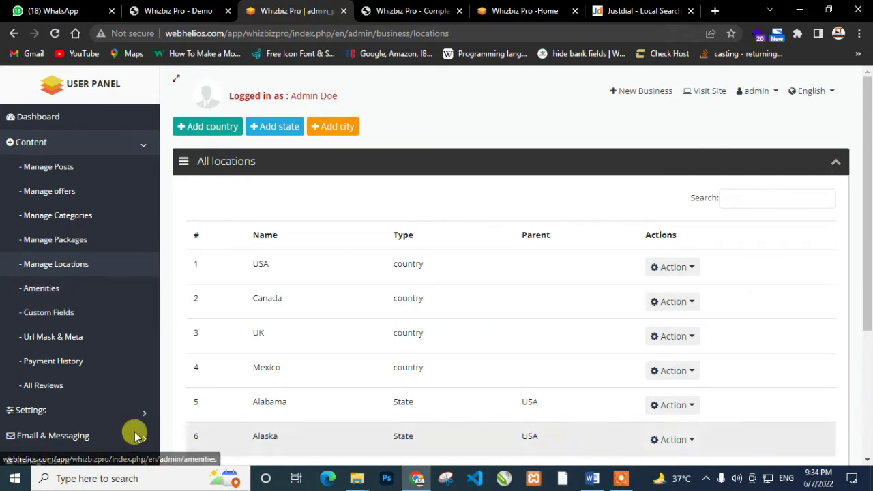
pyautogui.click(60, 289)
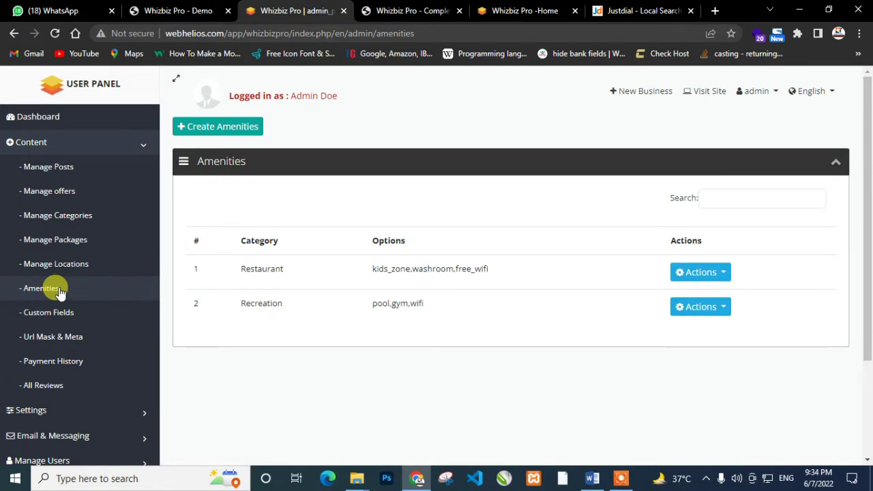
# Open the Create Amenity form, browse its Category choices, and close it
pyautogui.click(209, 131)
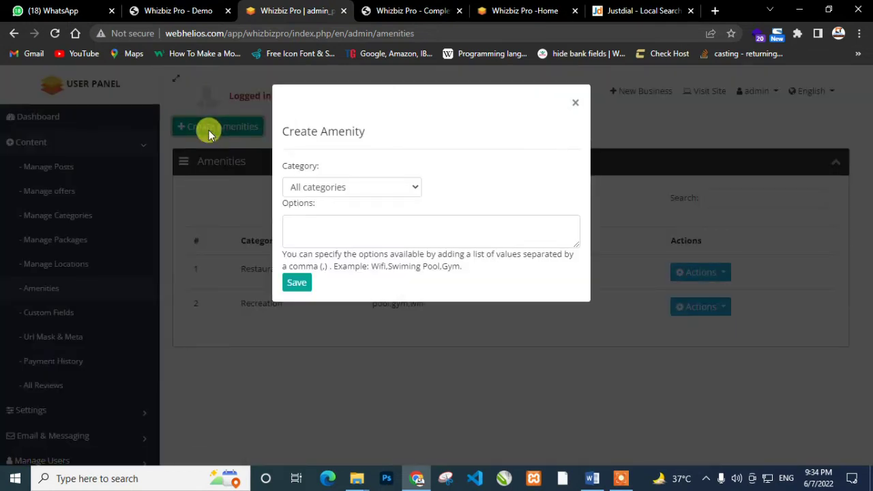
pyautogui.click(358, 184)
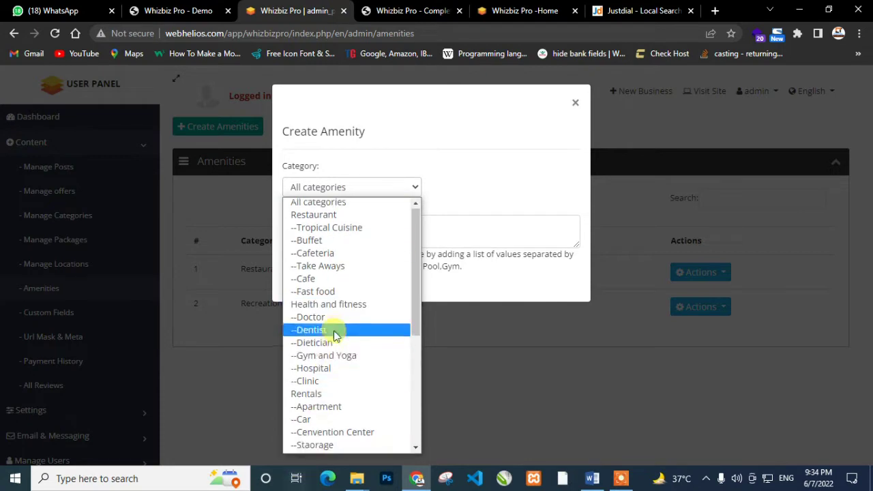
pyautogui.scroll(-3, 334, 341)
pyautogui.click(471, 232)
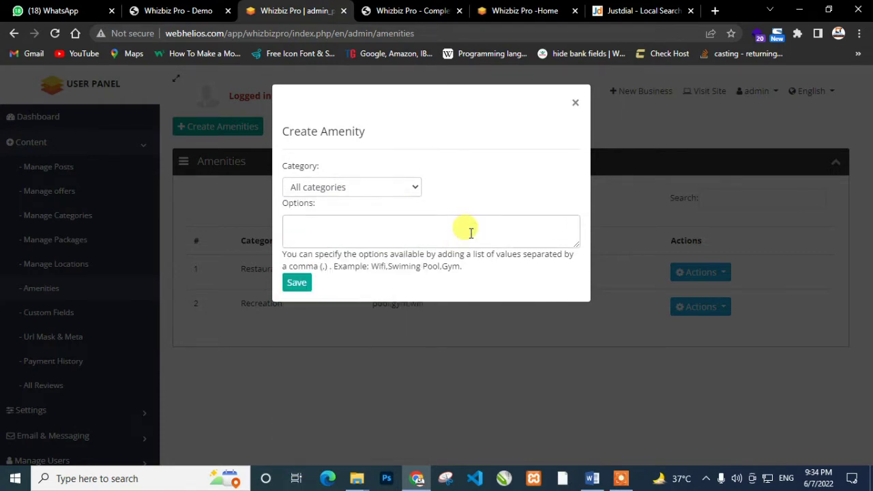
pyautogui.click(574, 103)
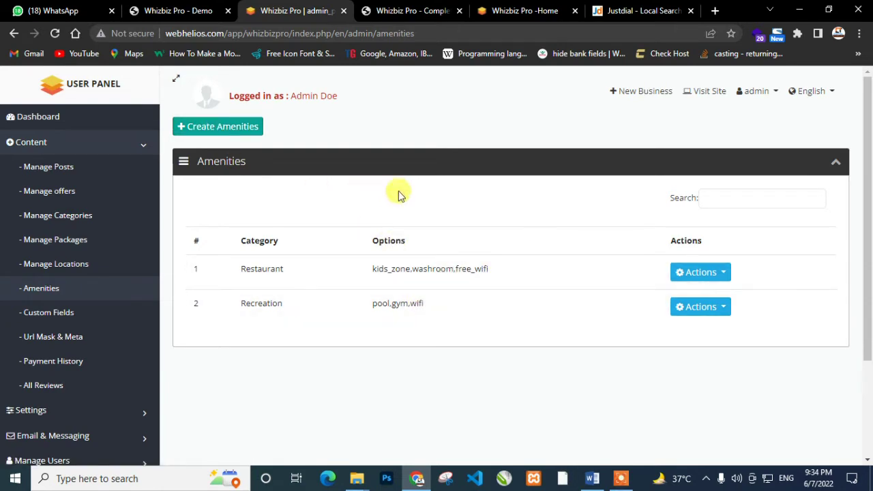
# Check the Restaurant amenities row's edit and delete actions, then reopen and close the Create Amenity form
pyautogui.click(699, 272)
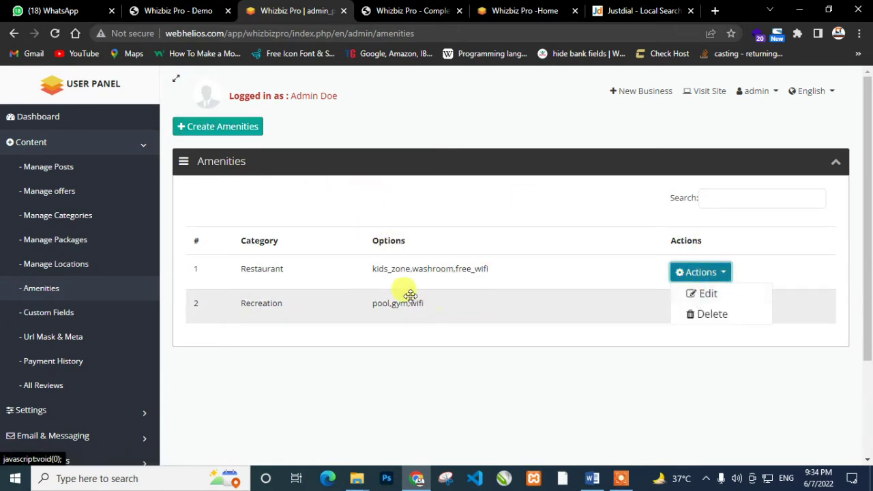
pyautogui.click(244, 128)
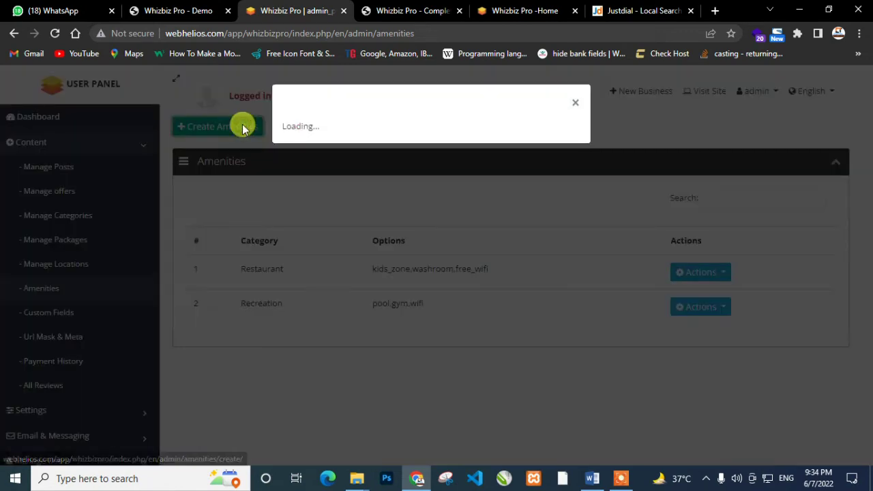
pyautogui.click(348, 230)
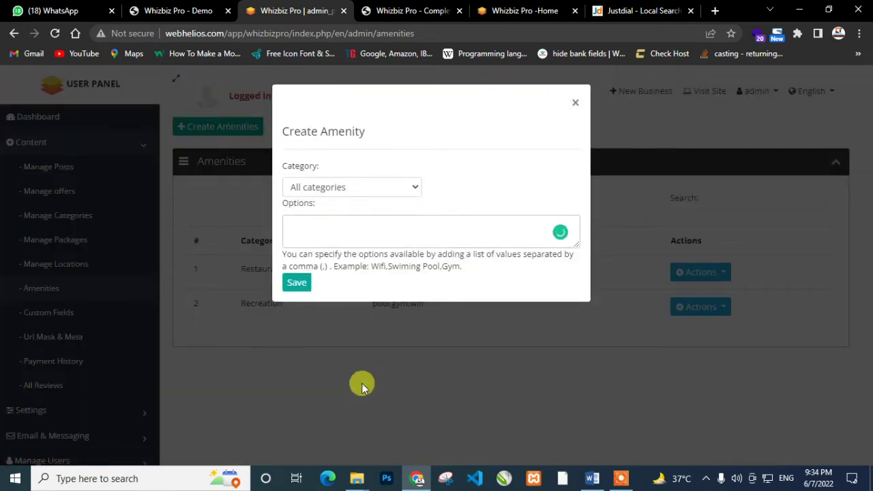
pyautogui.click(361, 387)
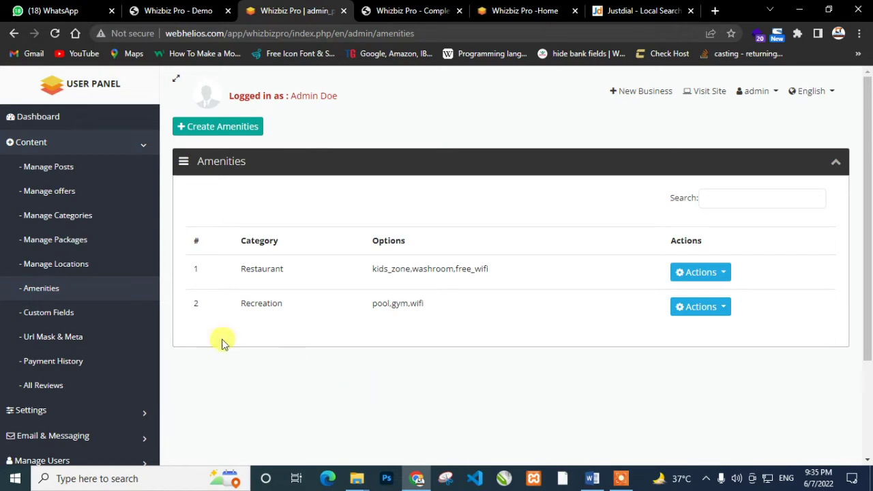
# Browse Custom Fields, try Buffet as a new field's category without saving, then open URL Mask & Meta
pyautogui.click(38, 314)
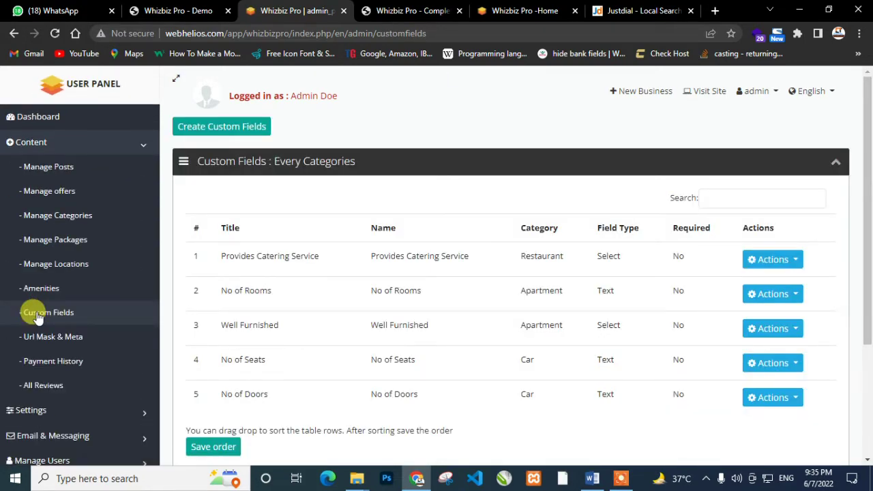
pyautogui.click(229, 123)
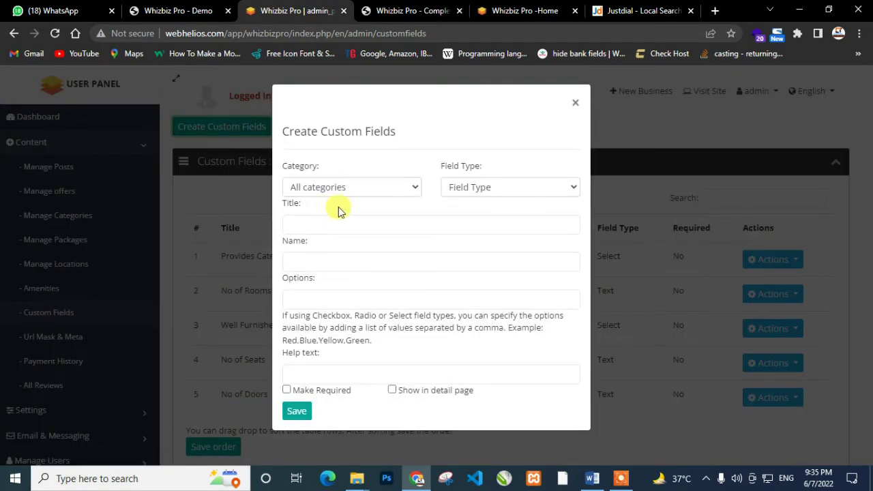
pyautogui.click(390, 190)
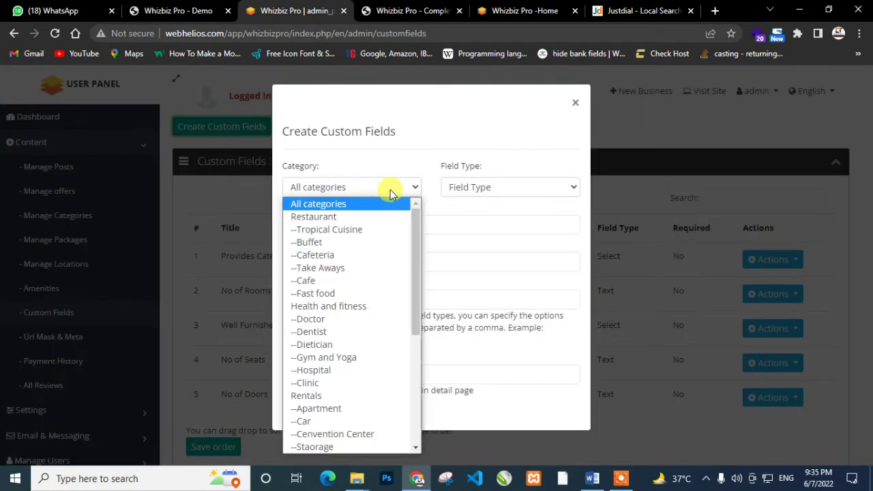
pyautogui.click(368, 242)
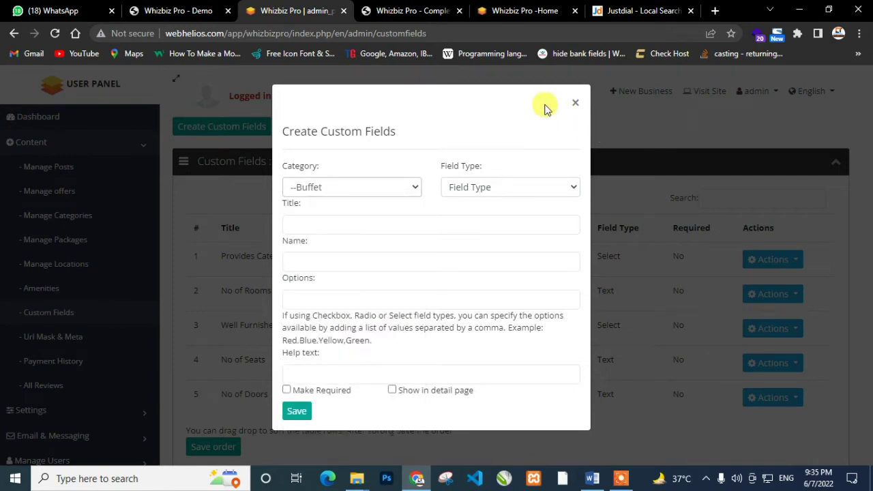
pyautogui.click(575, 106)
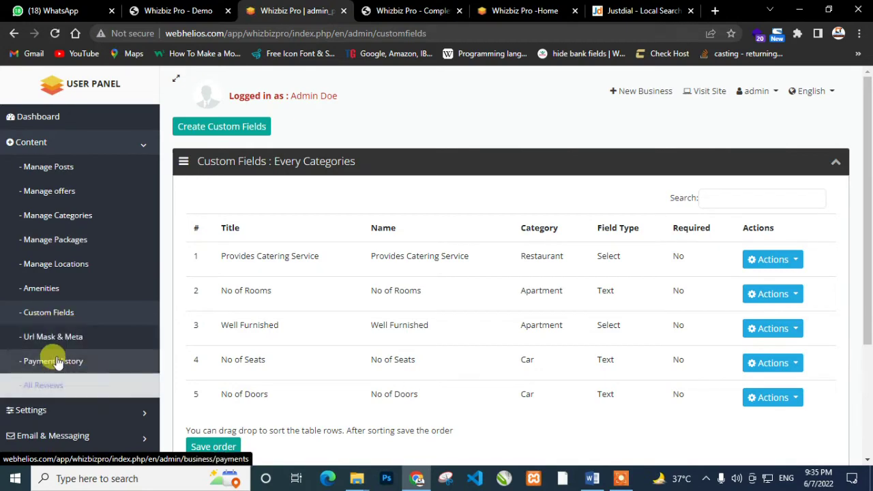
pyautogui.click(47, 345)
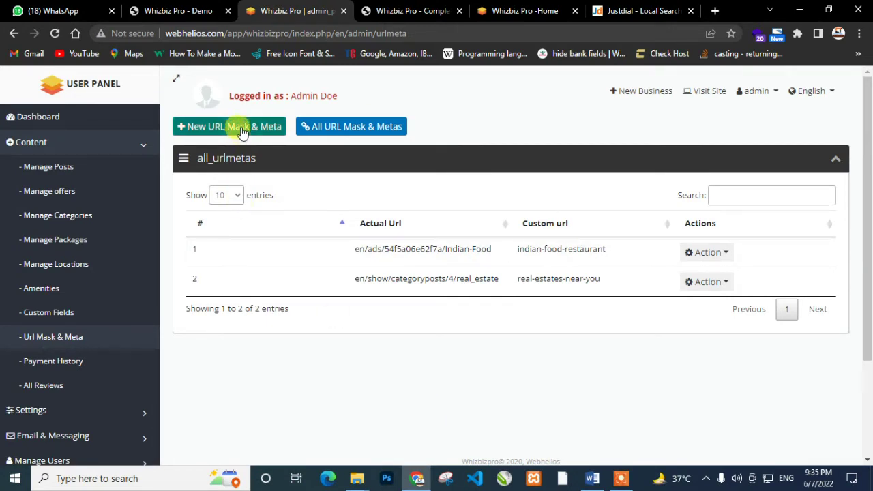
# Open a new URL Mask & Meta entry and look over its meta tags, custom URL and actual URL fields
pyautogui.click(240, 129)
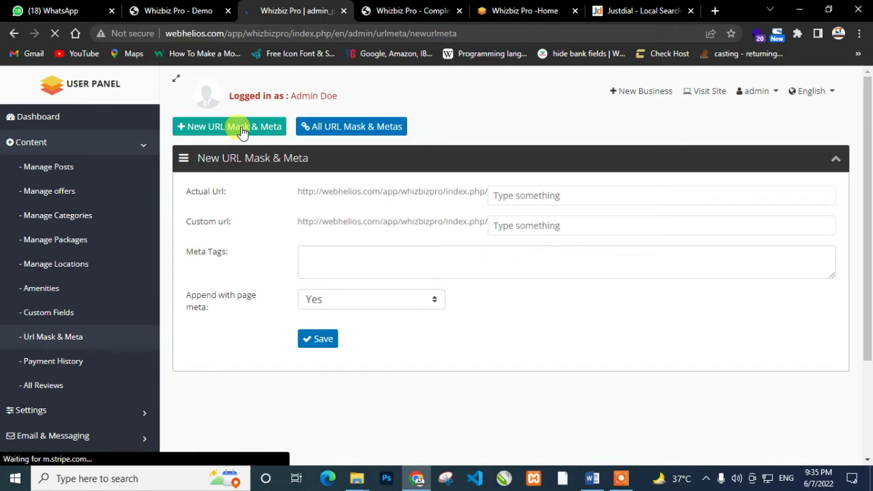
pyautogui.click(372, 262)
pyautogui.click(502, 224)
pyautogui.click(525, 195)
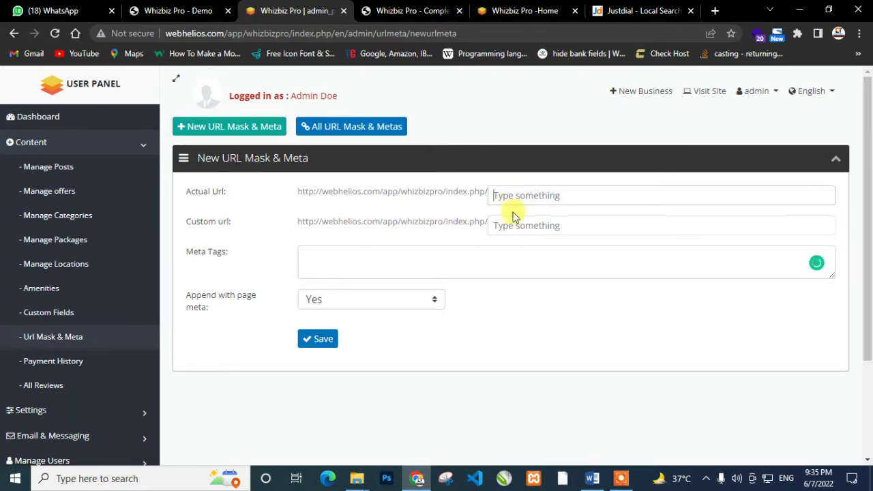
# Review the Payment History, then bring up the All Reviews list
pyautogui.click(35, 362)
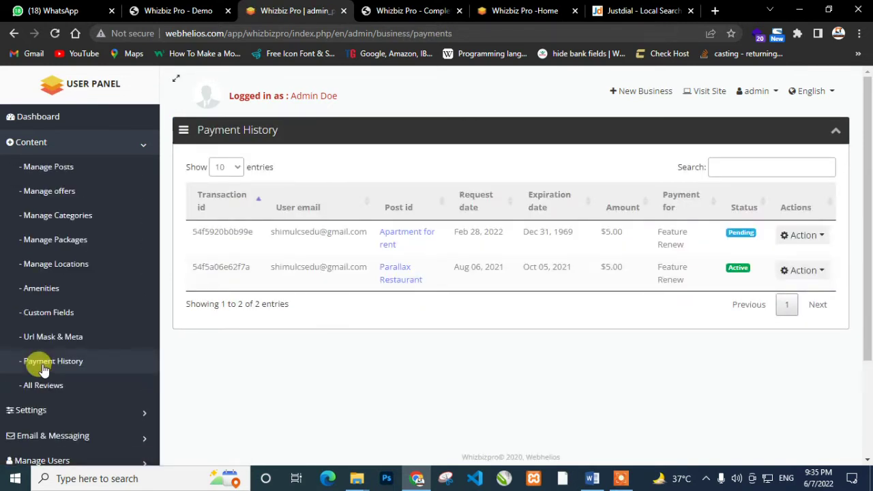
pyautogui.scroll(-1, 132, 362)
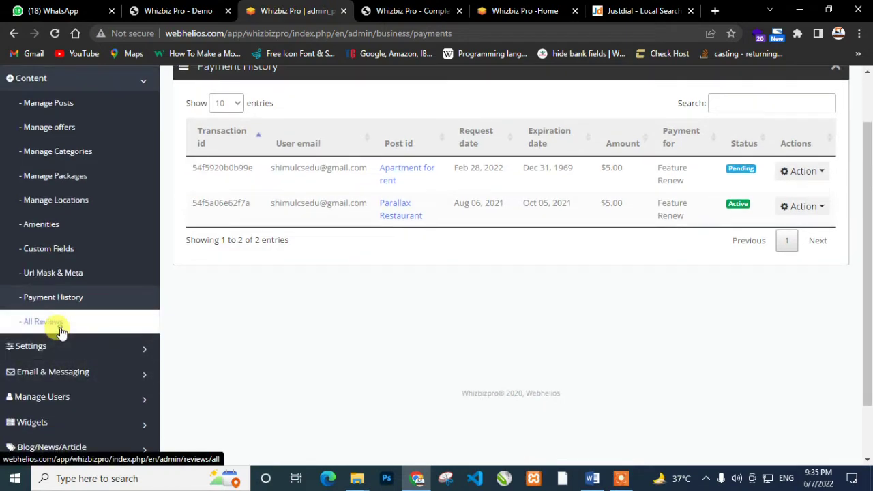
pyautogui.click(61, 331)
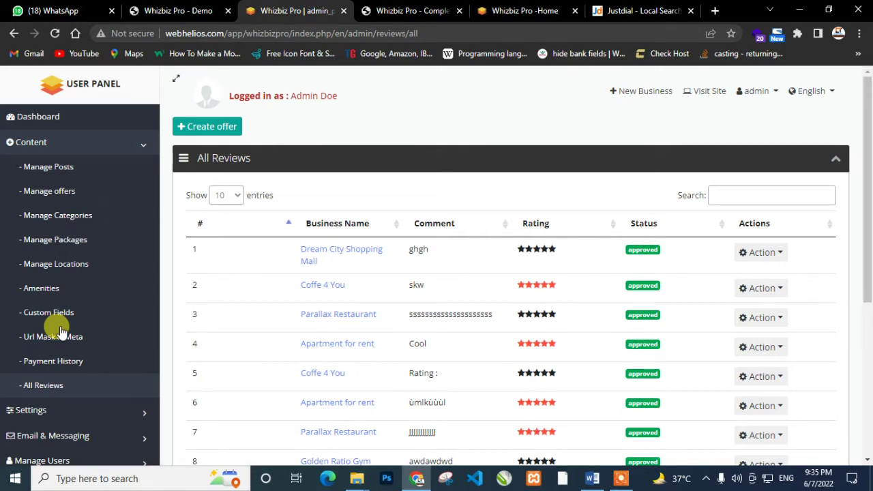
pyautogui.click(781, 255)
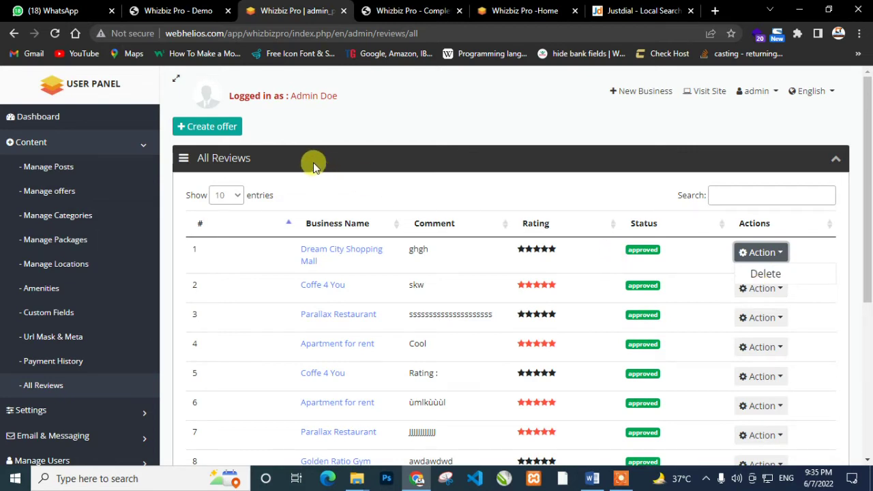
pyautogui.click(229, 132)
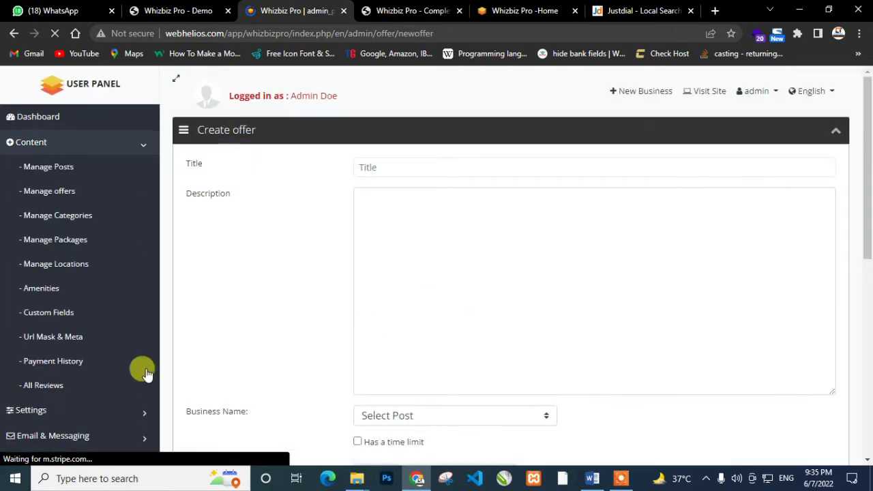
pyautogui.scroll(-1, 133, 373)
pyautogui.click(104, 324)
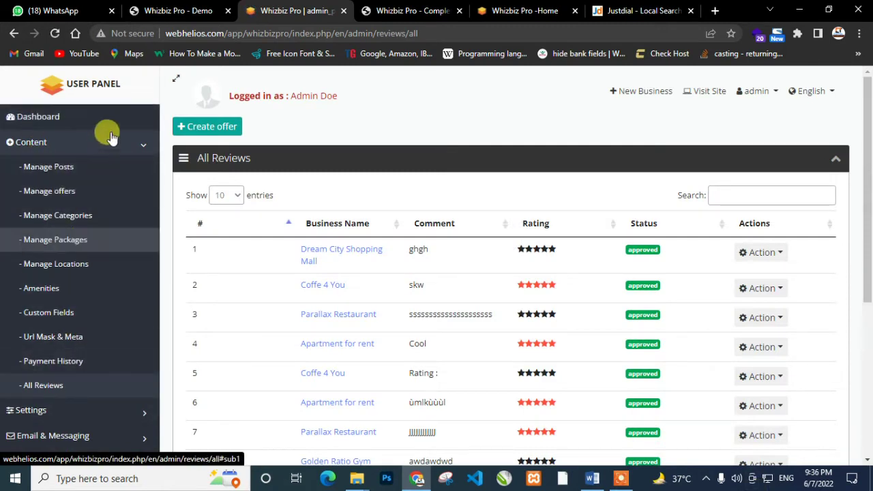
pyautogui.click(133, 146)
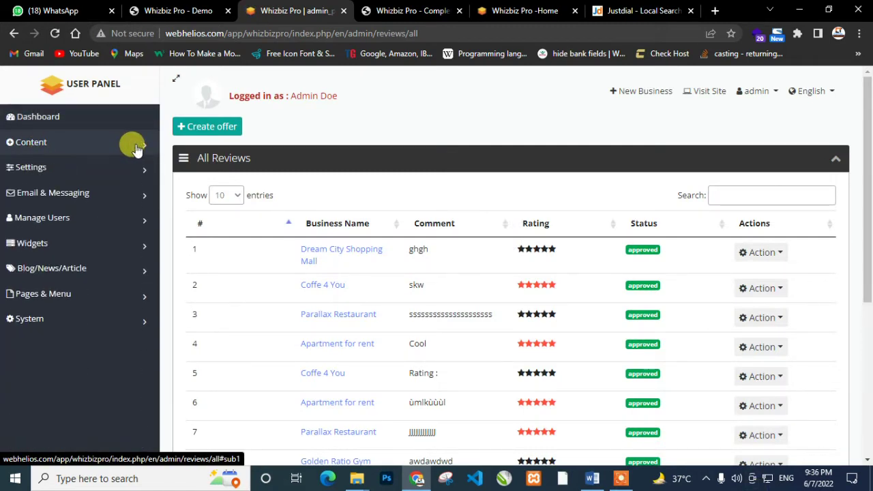
pyautogui.click(134, 169)
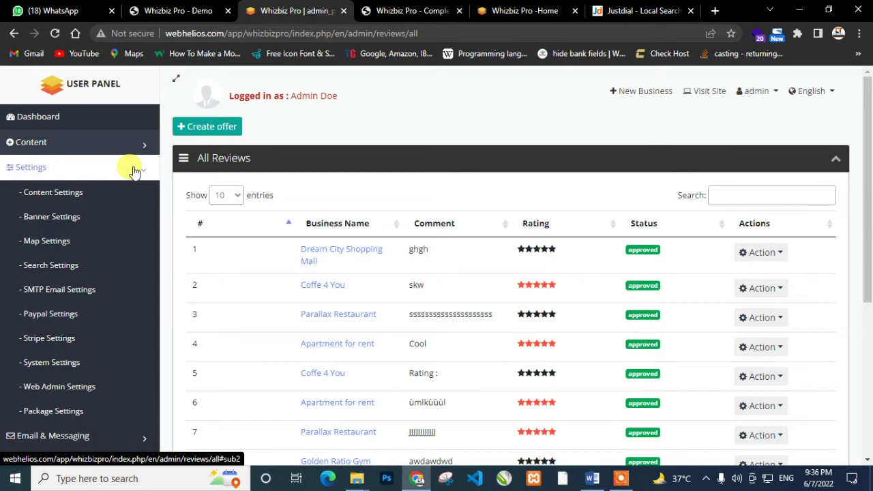
pyautogui.click(77, 194)
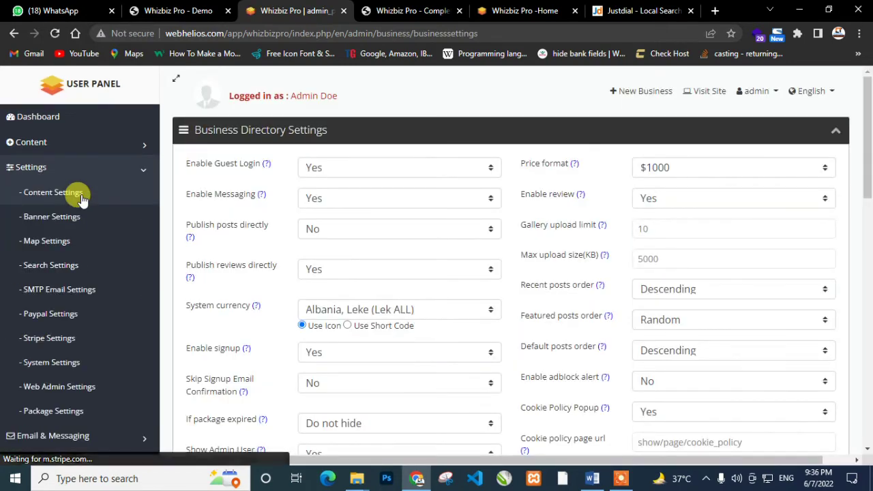
pyautogui.scroll(-15, 535, 261)
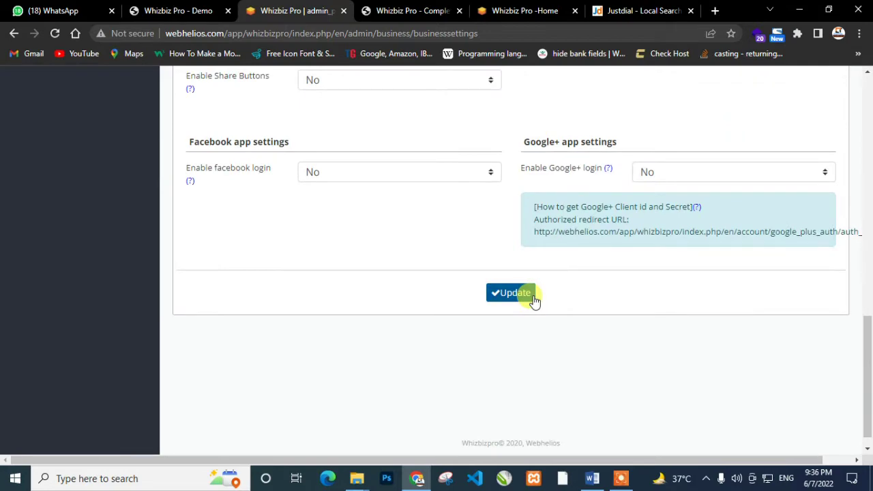
pyautogui.scroll(8, 536, 300)
pyautogui.scroll(4, 534, 300)
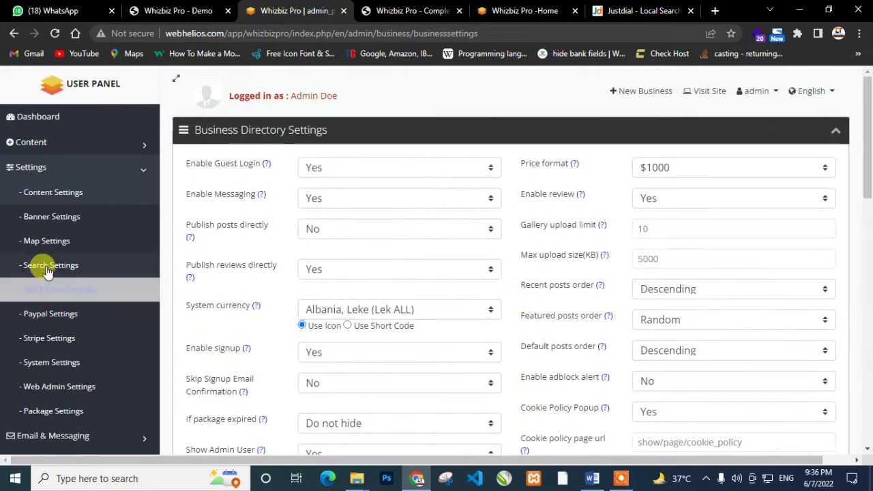
# Open Banner Settings, close the documentation tab and glance over the public home page
pyautogui.click(51, 217)
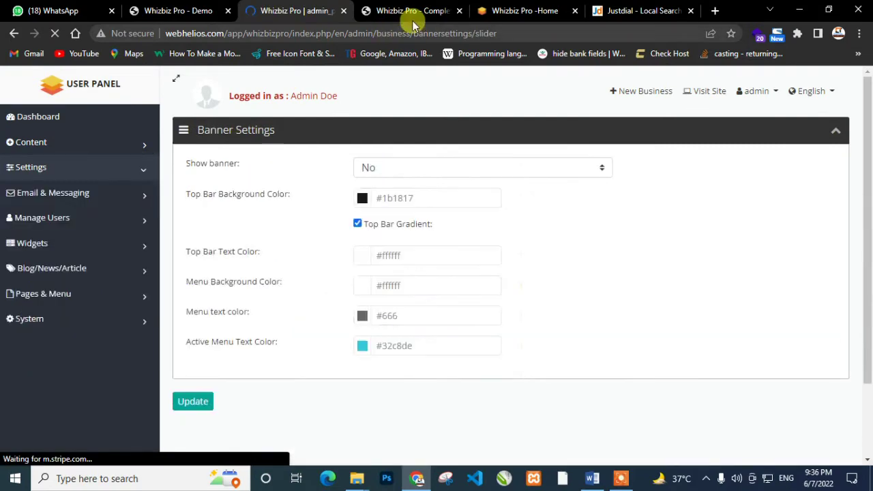
pyautogui.click(412, 20)
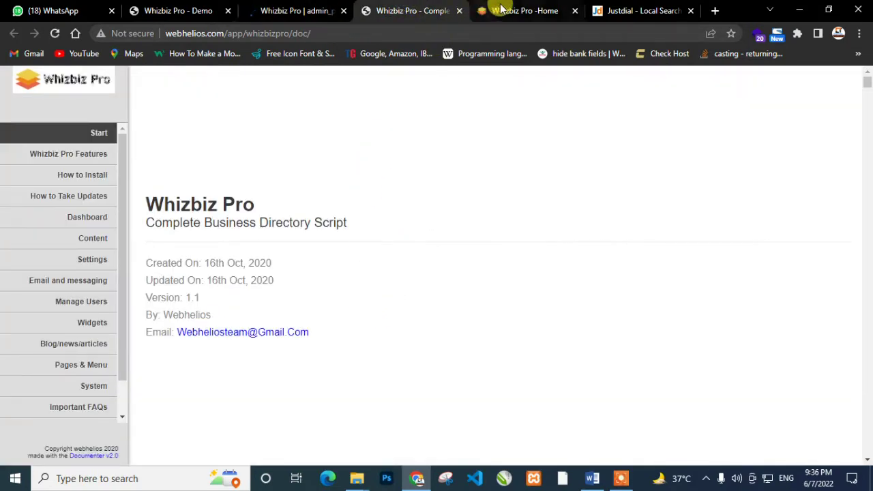
pyautogui.click(459, 11)
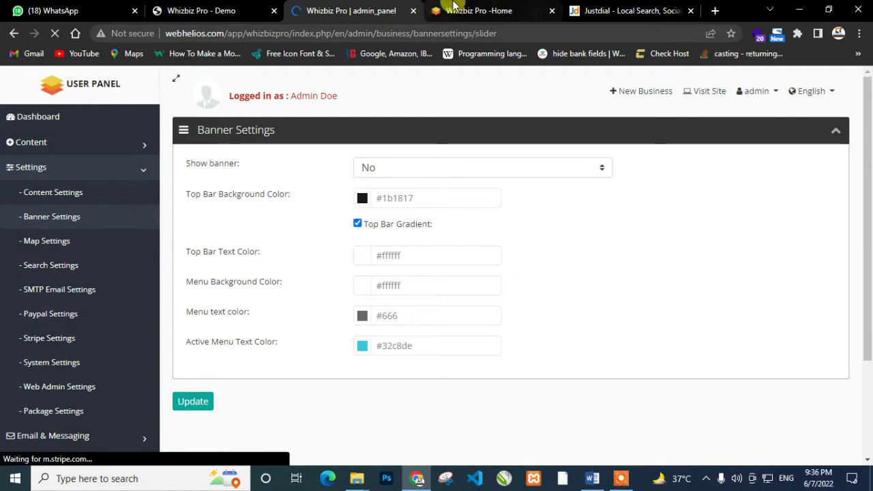
pyautogui.click(456, 10)
pyautogui.scroll(-4, 302, 353)
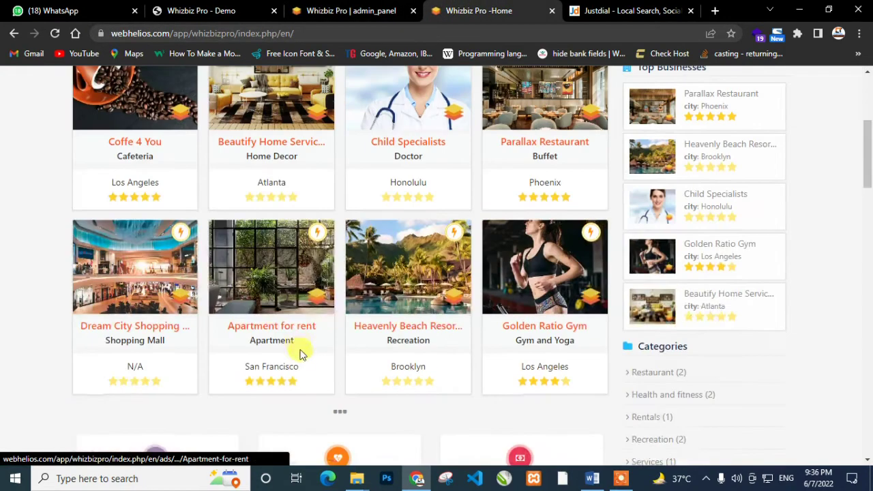
pyautogui.scroll(5, 302, 334)
pyautogui.click(351, 10)
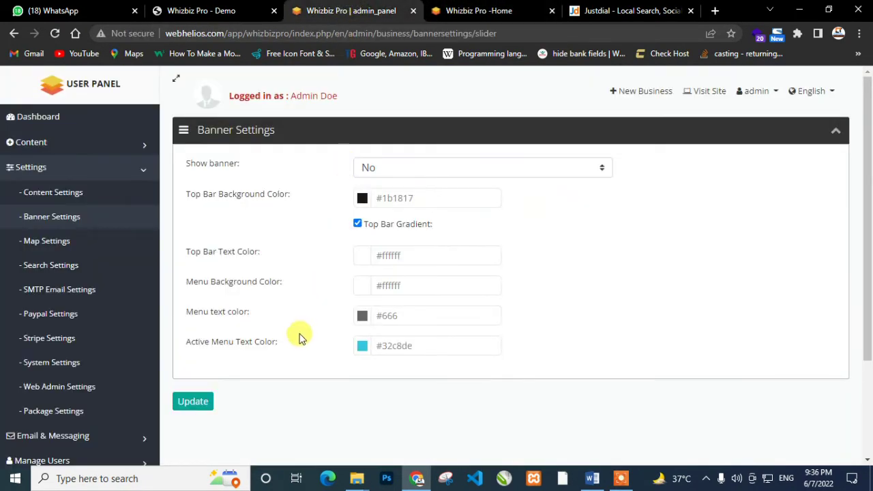
# Set Show banner to Yes and Banner type to Google Map, then go to Map Settings
pyautogui.click(365, 170)
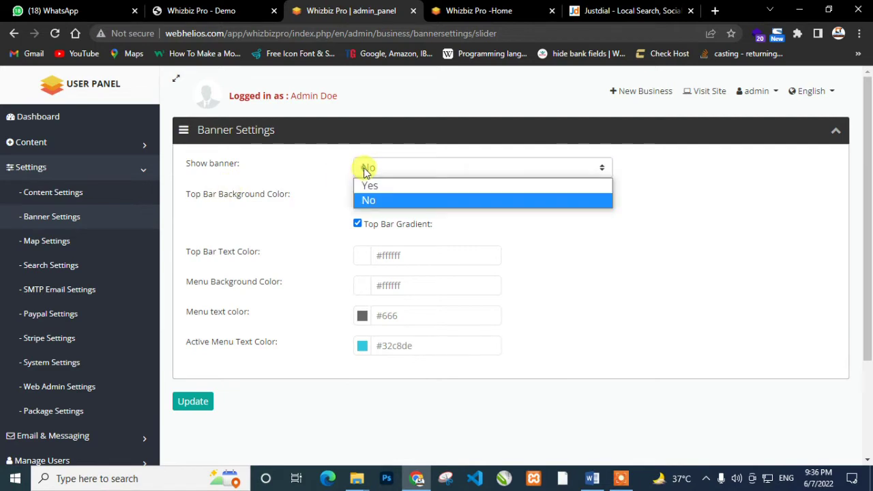
pyautogui.click(369, 186)
pyautogui.click(390, 197)
pyautogui.click(396, 217)
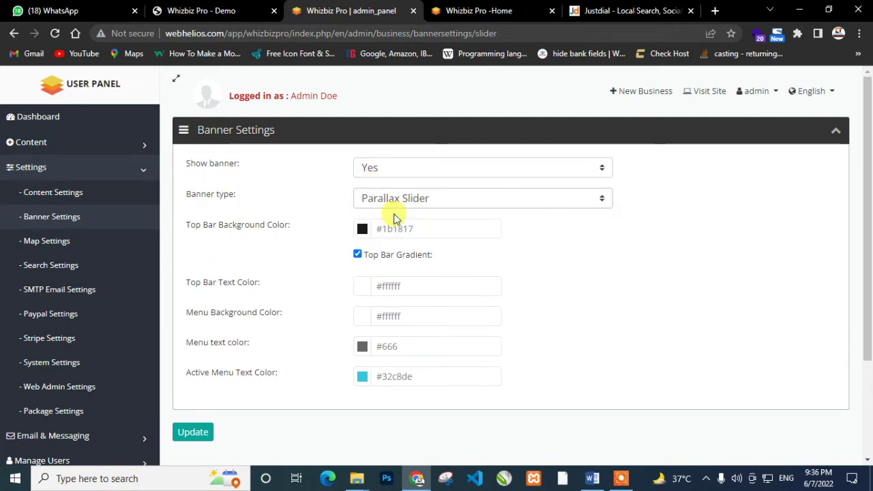
pyautogui.click(404, 204)
pyautogui.click(405, 227)
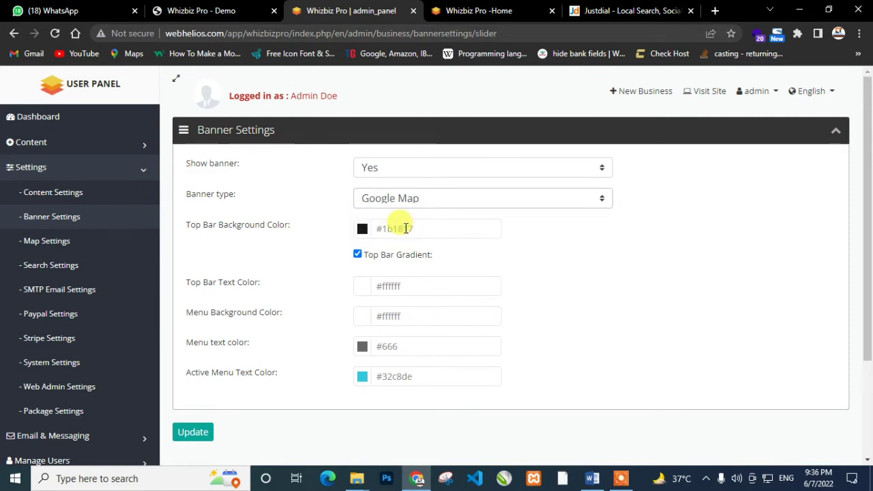
pyautogui.click(57, 245)
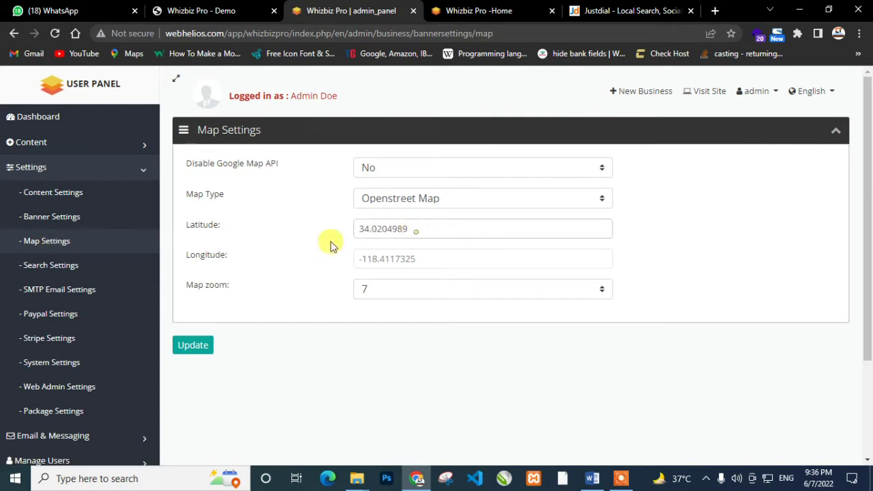
# Toggle Disable Google Map API to Yes and back to No, keep zoom at 7, then open Search Settings
pyautogui.hotkey('ctrl', 'a')
pyautogui.click(397, 174)
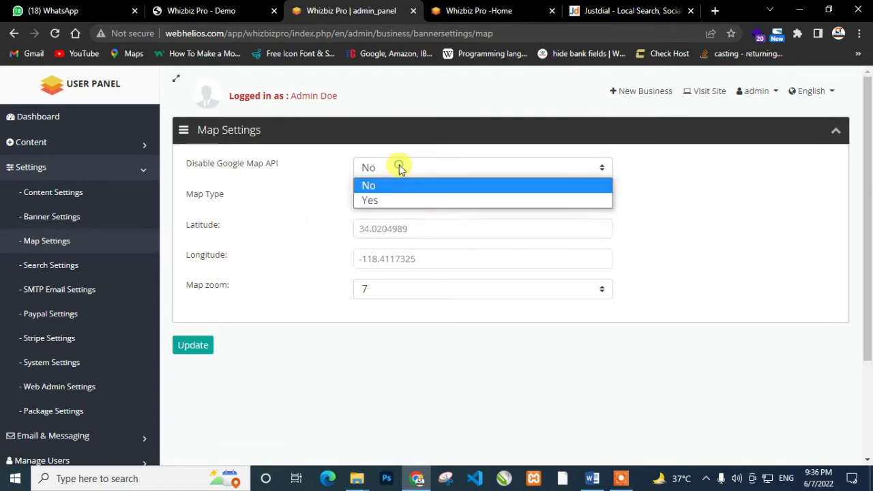
pyautogui.click(372, 199)
pyautogui.click(379, 169)
pyautogui.click(380, 187)
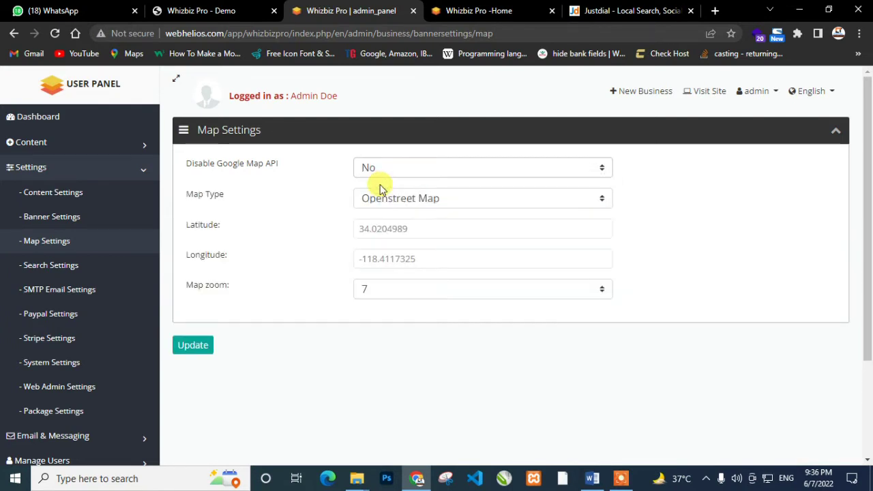
pyautogui.click(385, 289)
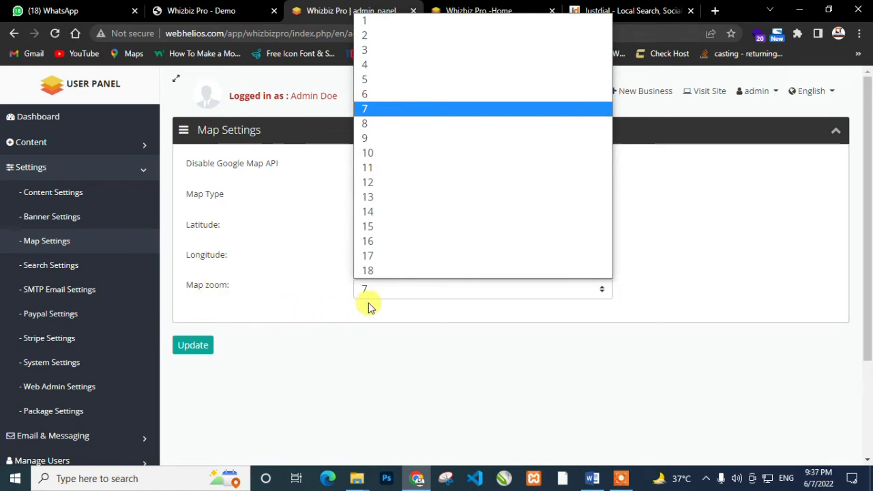
pyautogui.click(366, 311)
pyautogui.click(55, 268)
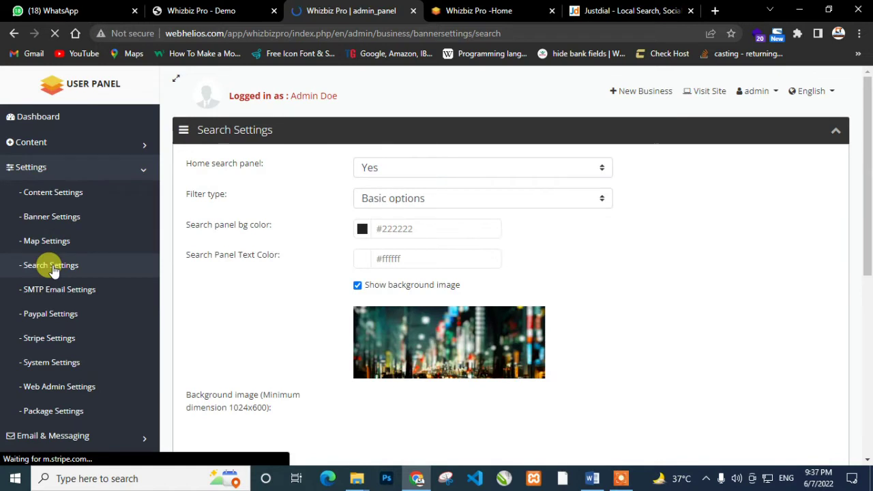
# Keep the Basic options filter type, check the max and Default Distance fields, then open SMTP Email Settings
pyautogui.click(423, 201)
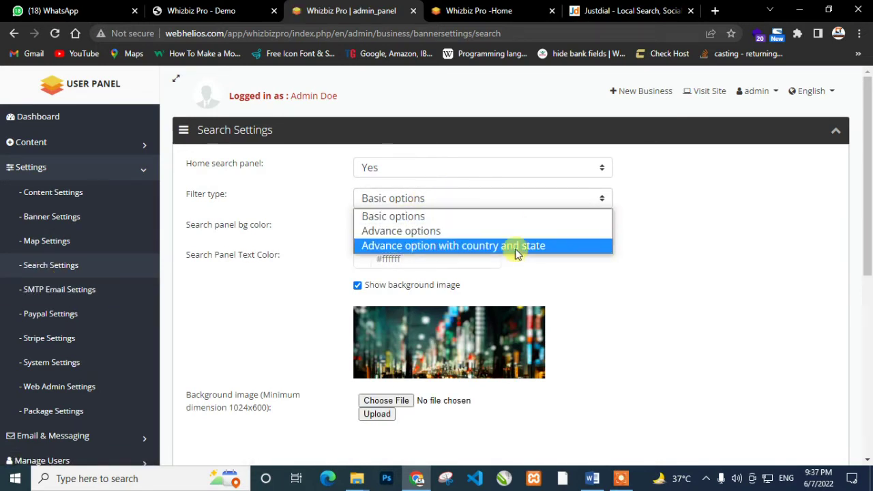
pyautogui.click(638, 241)
pyautogui.scroll(-5, 588, 279)
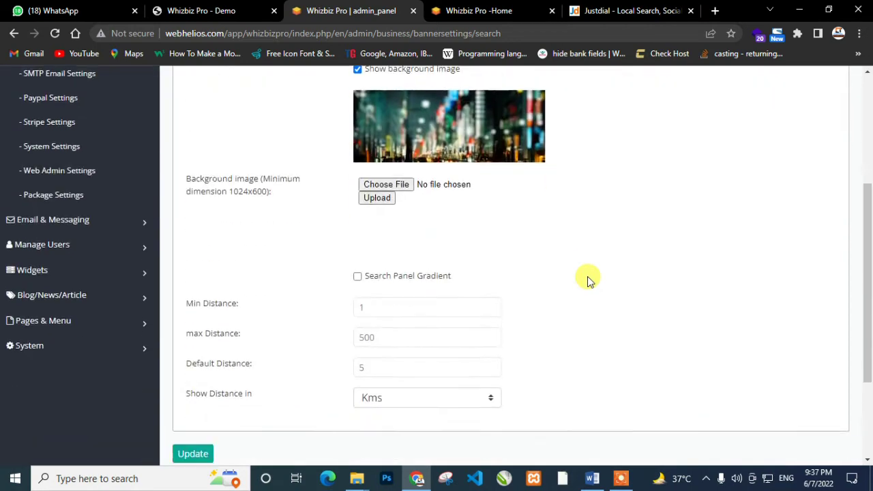
pyautogui.scroll(1, 589, 279)
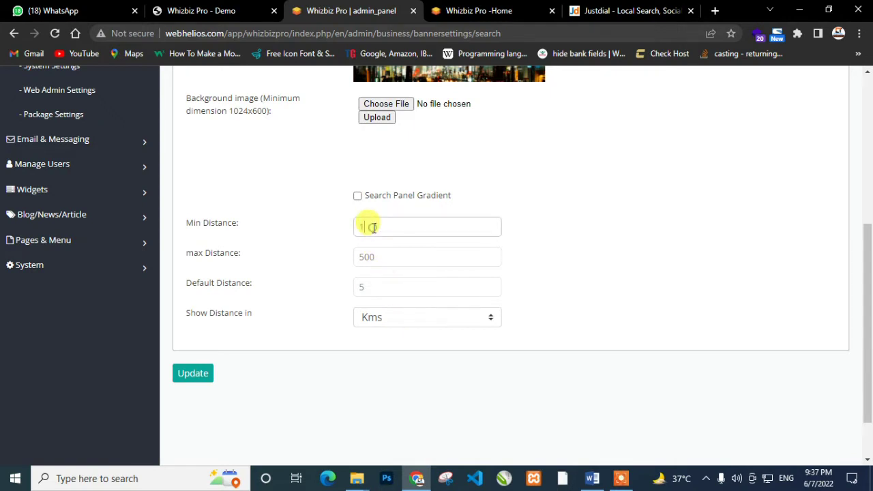
pyautogui.click(367, 256)
pyautogui.click(361, 290)
pyautogui.scroll(4, 360, 293)
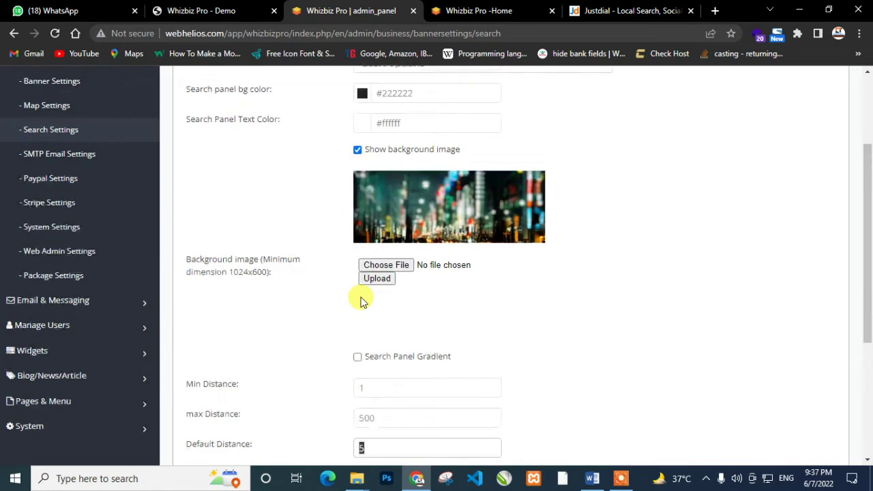
pyautogui.click(67, 255)
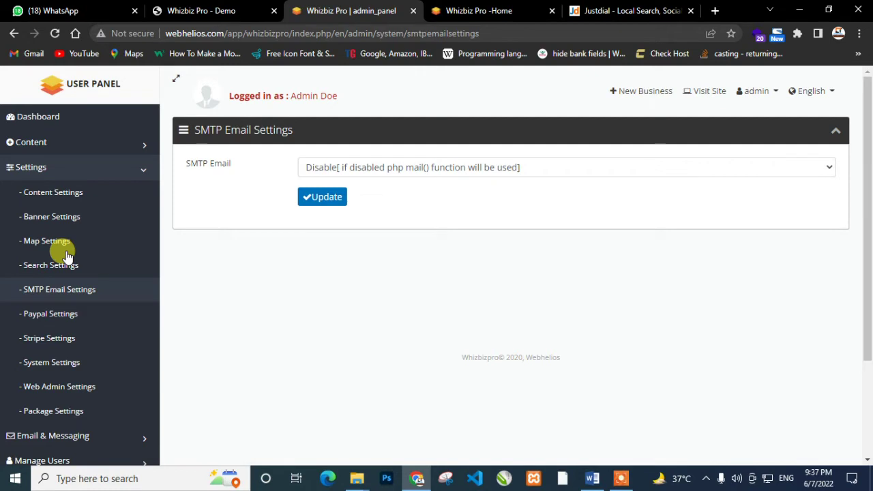
# Look over the Paypal Settings and Stripe Settings pages
pyautogui.click(68, 318)
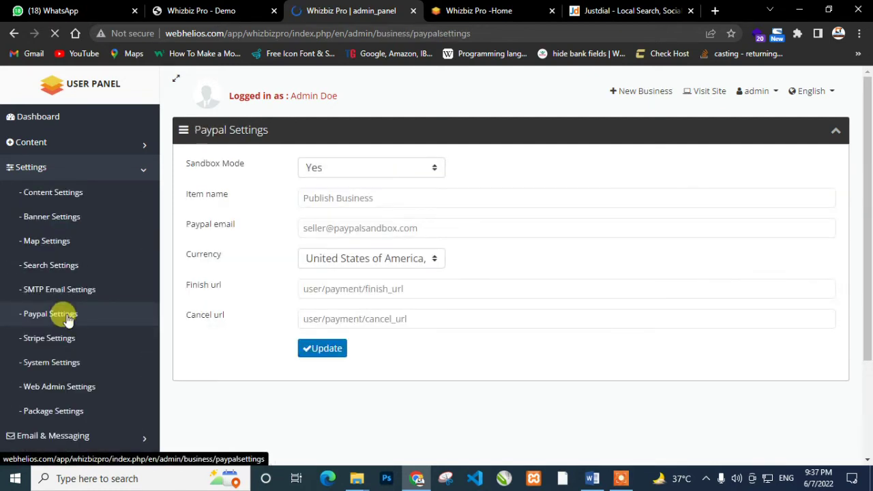
pyautogui.scroll(-2, 66, 313)
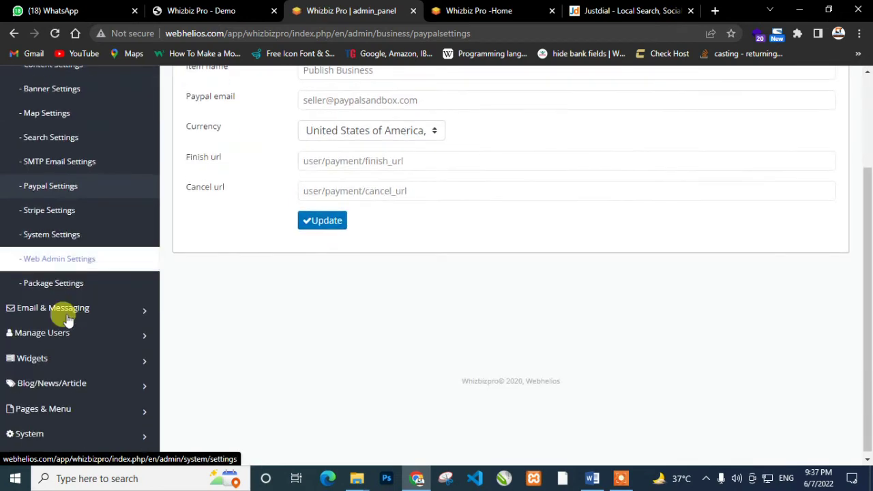
pyautogui.click(81, 215)
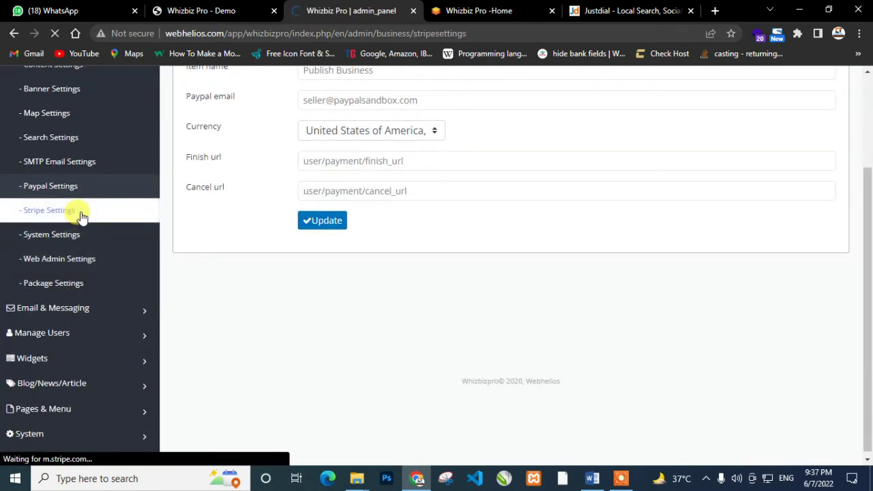
pyautogui.scroll(-2, 81, 216)
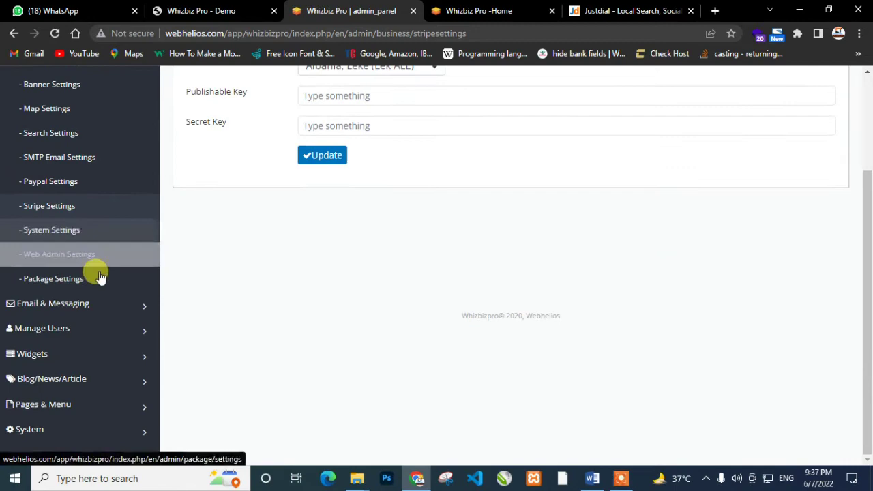
# Review System Settings and Web Admin email settings, then open Package Settings
pyautogui.click(57, 238)
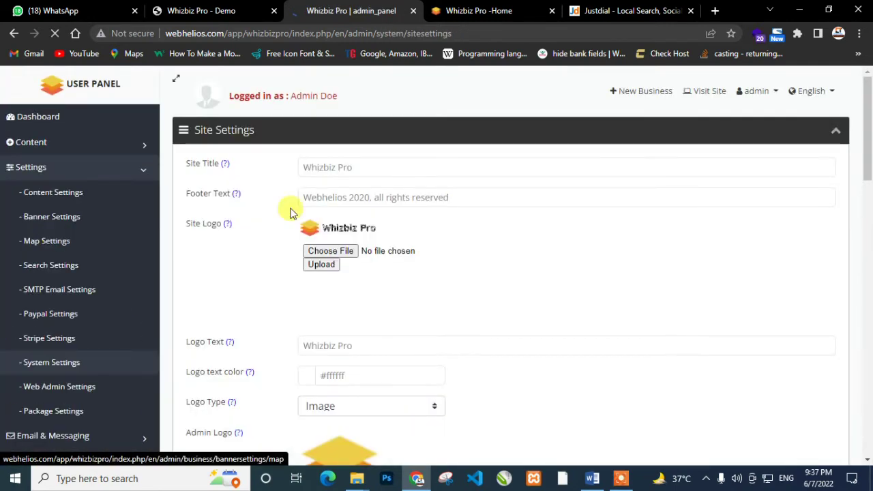
pyautogui.scroll(-15, 384, 282)
pyautogui.scroll(15, 362, 293)
pyautogui.scroll(-4, 327, 306)
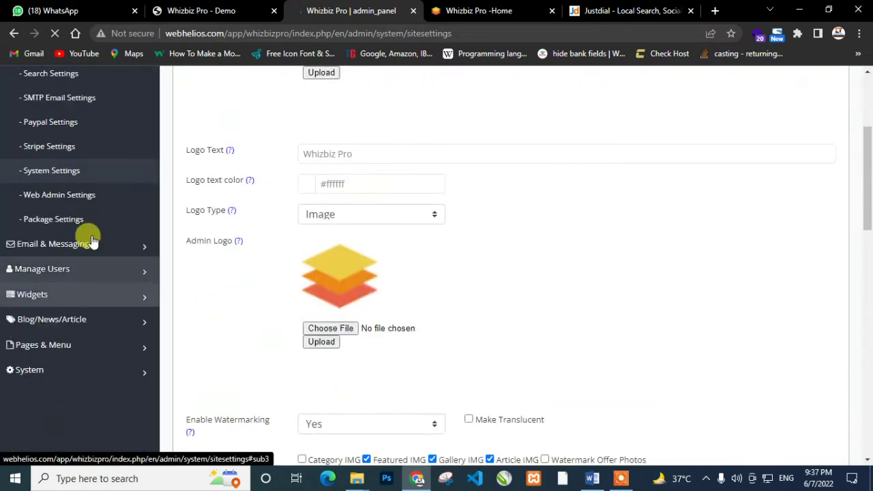
pyautogui.click(52, 197)
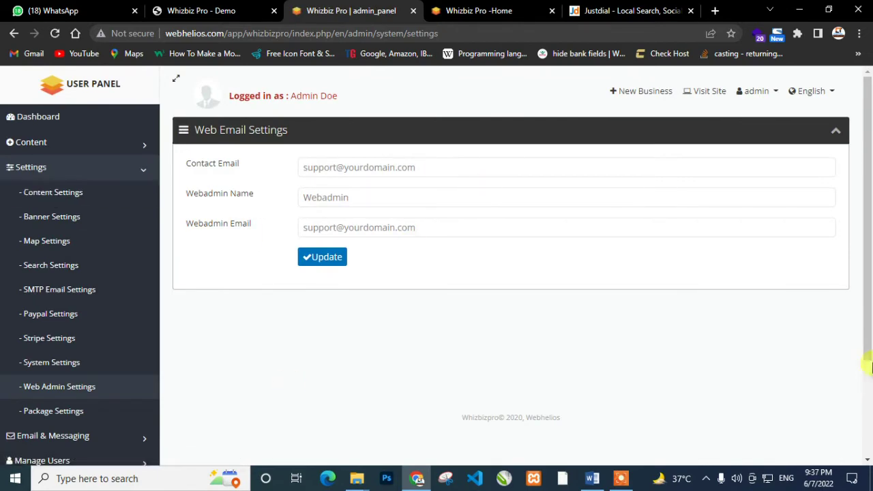
pyautogui.scroll(-2, 225, 334)
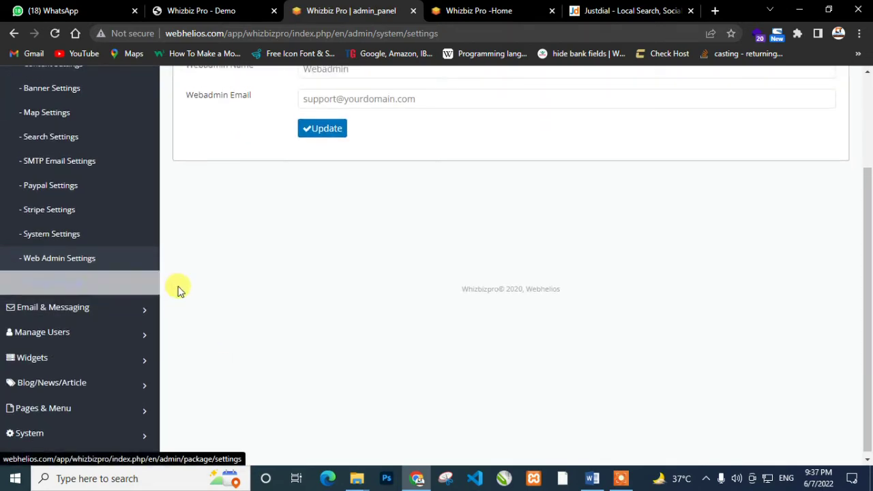
pyautogui.scroll(2, 177, 288)
pyautogui.scroll(-1, 181, 293)
pyautogui.scroll(-1, 180, 291)
pyautogui.click(91, 283)
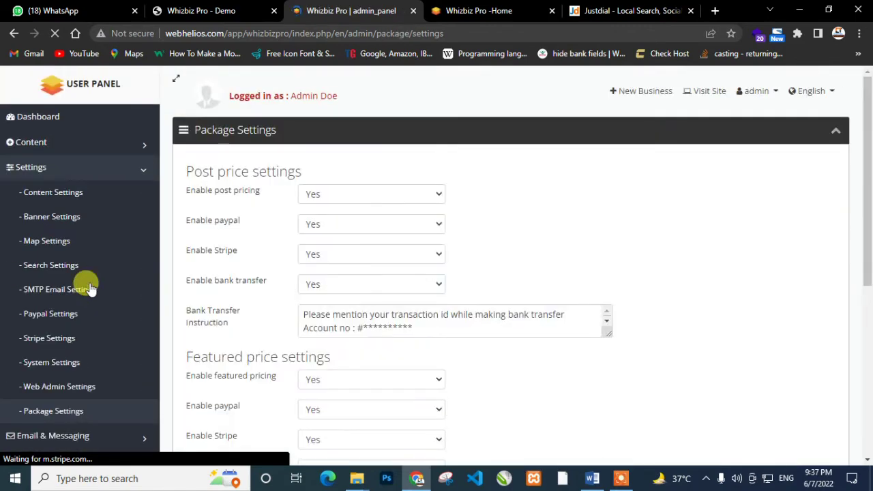
# Keep Enable bank transfer at Yes and check the bank transfer instruction text
pyautogui.scroll(-1, 424, 311)
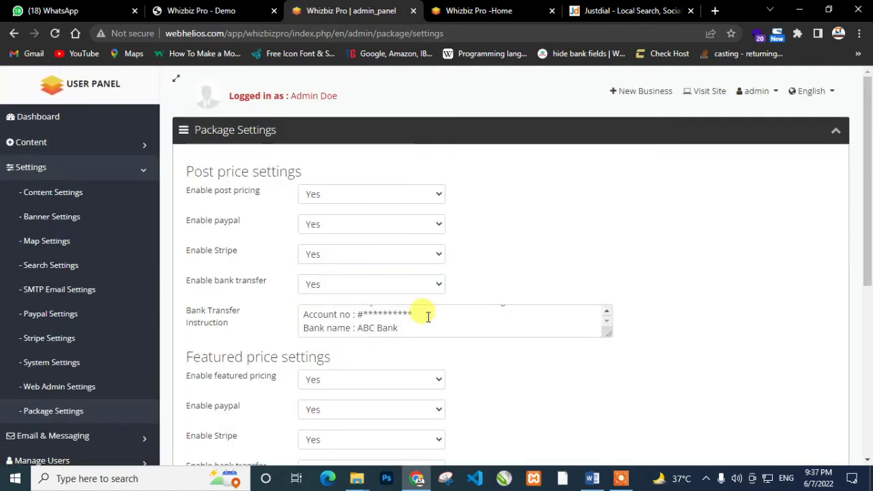
pyautogui.scroll(-2, 225, 285)
pyautogui.scroll(-2, 225, 285)
pyautogui.scroll(3, 225, 279)
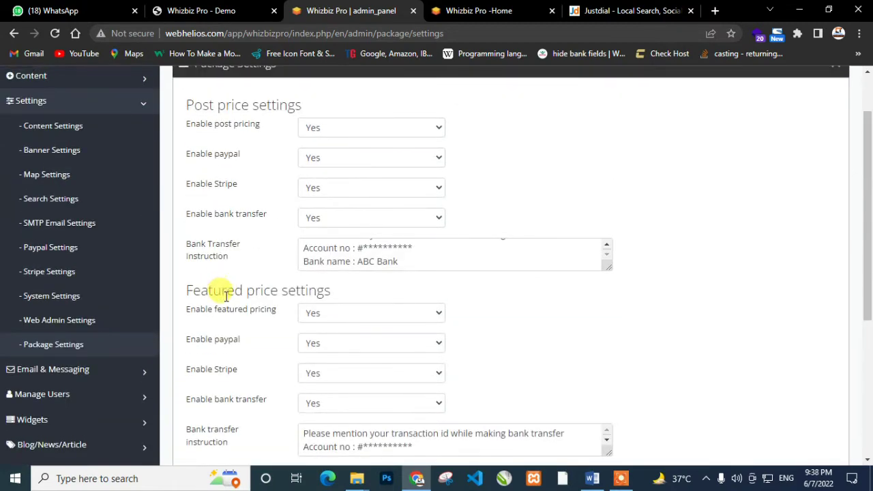
pyautogui.click(327, 219)
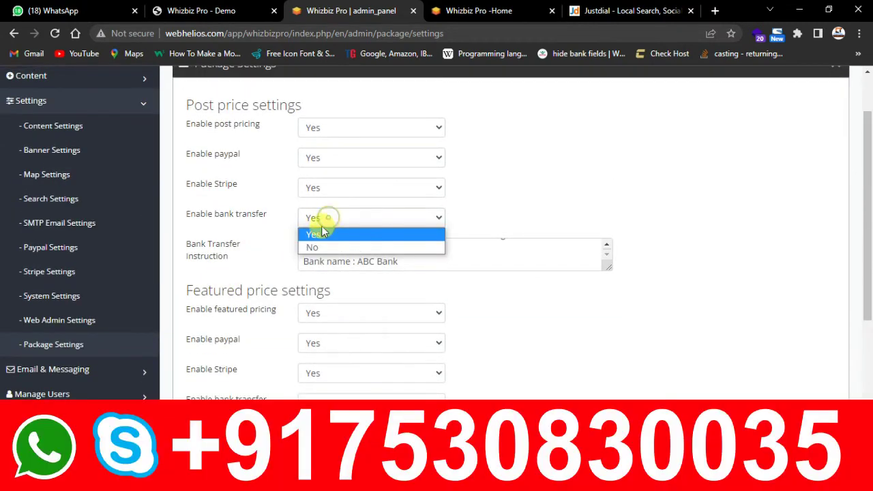
pyautogui.click(315, 235)
pyautogui.click(258, 257)
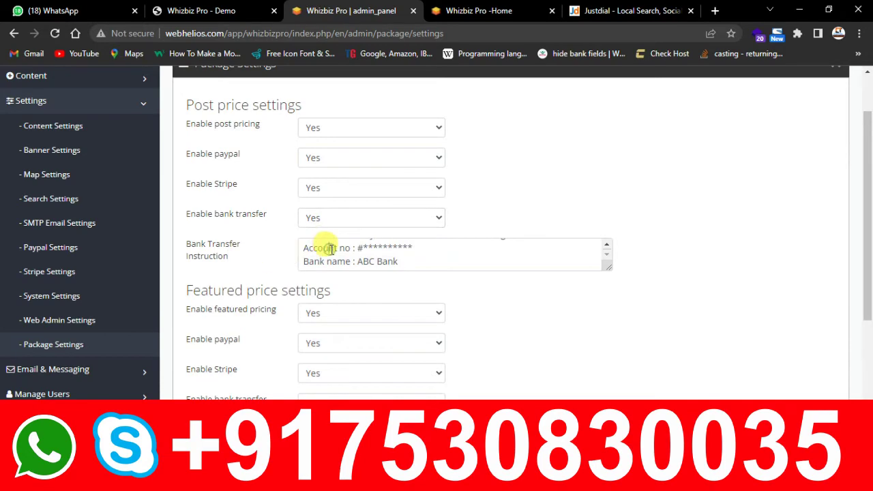
# Collapse the Settings section of the admin menu and expand Email & Messaging
pyautogui.scroll(-1, 164, 337)
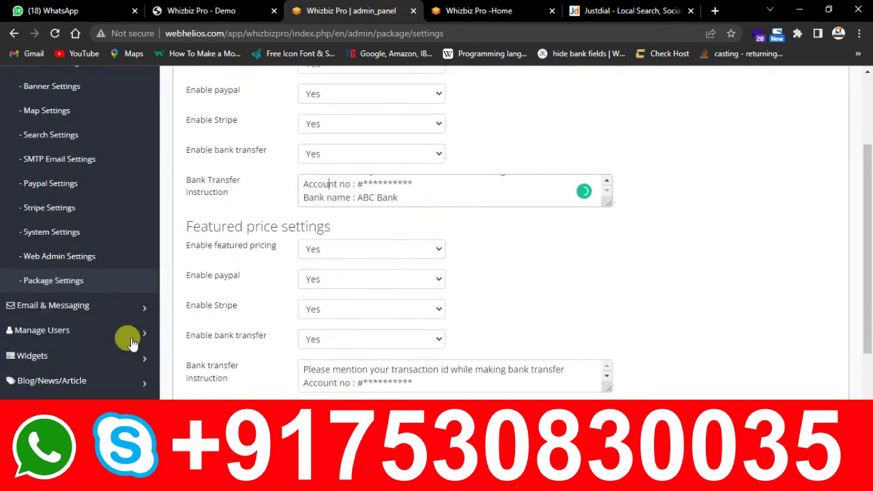
pyautogui.click(107, 311)
pyautogui.click(108, 311)
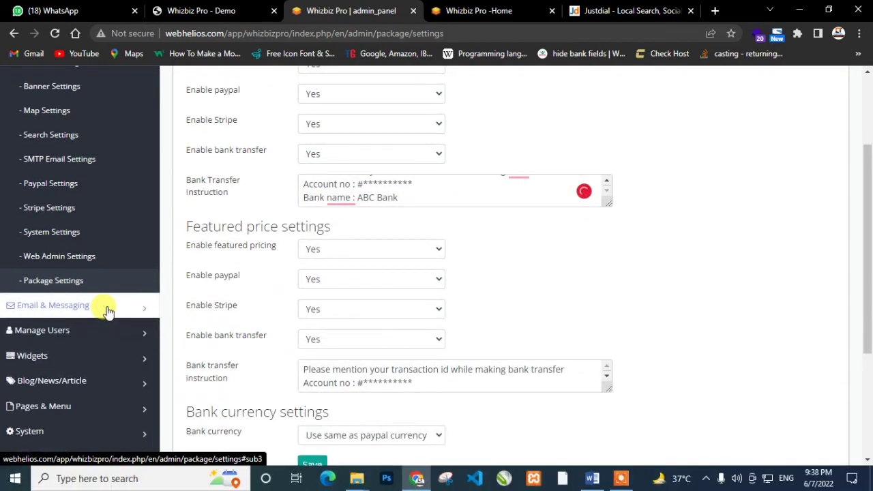
pyautogui.scroll(2, 107, 307)
pyautogui.click(138, 170)
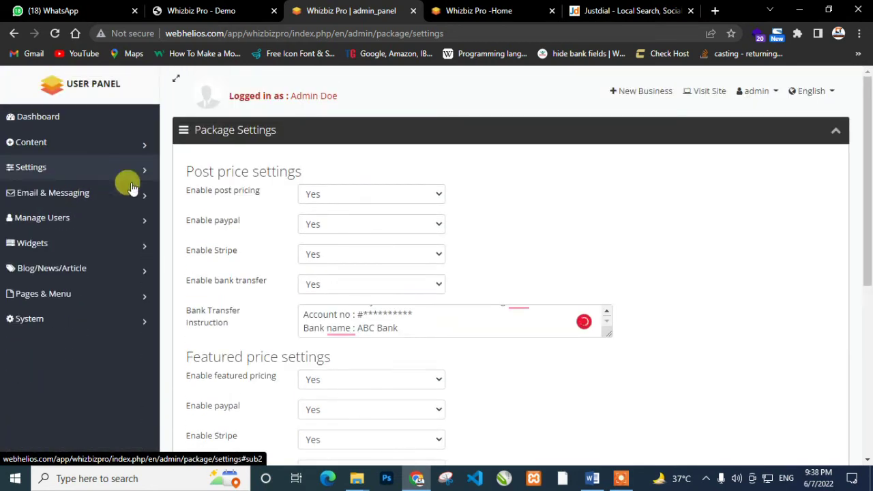
pyautogui.click(135, 196)
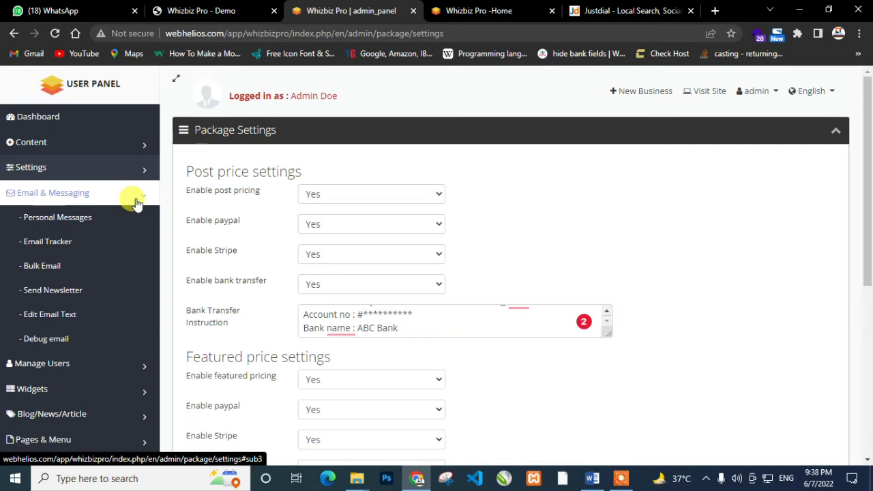
# Look over the Personal Messages page
pyautogui.click(73, 225)
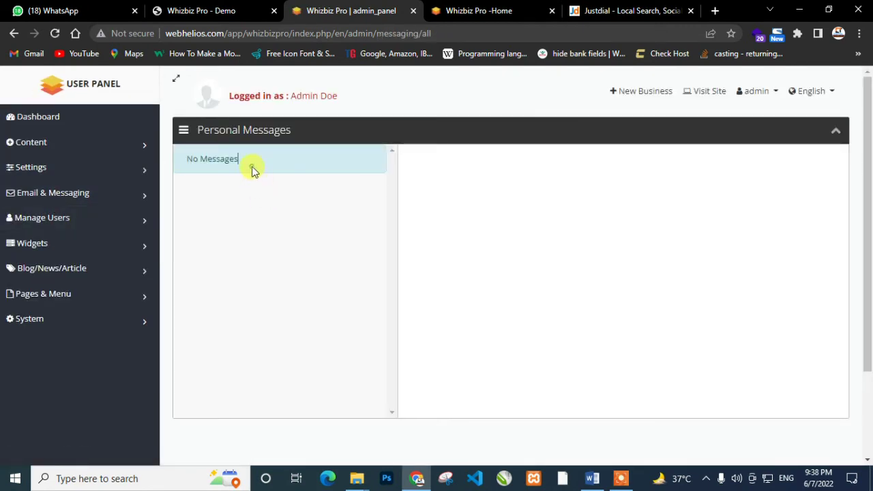
pyautogui.scroll(-3, 556, 290)
pyautogui.scroll(3, 555, 298)
# Check the Email Tracker log and a row's Action menu, then open the Bulk Email form
pyautogui.click(133, 195)
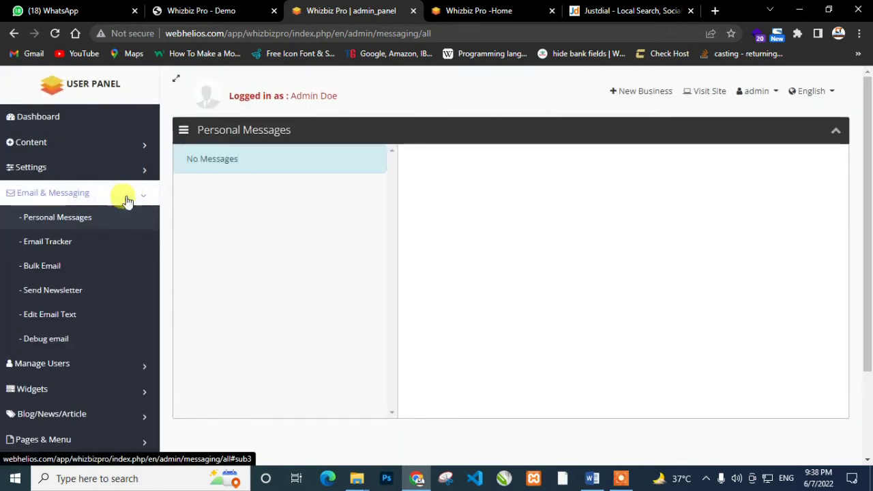
pyautogui.click(66, 245)
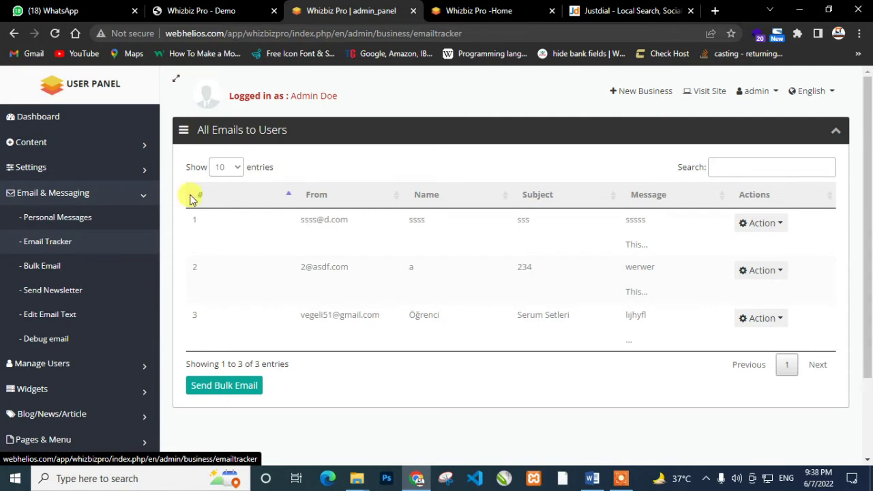
pyautogui.click(782, 224)
pyautogui.click(448, 414)
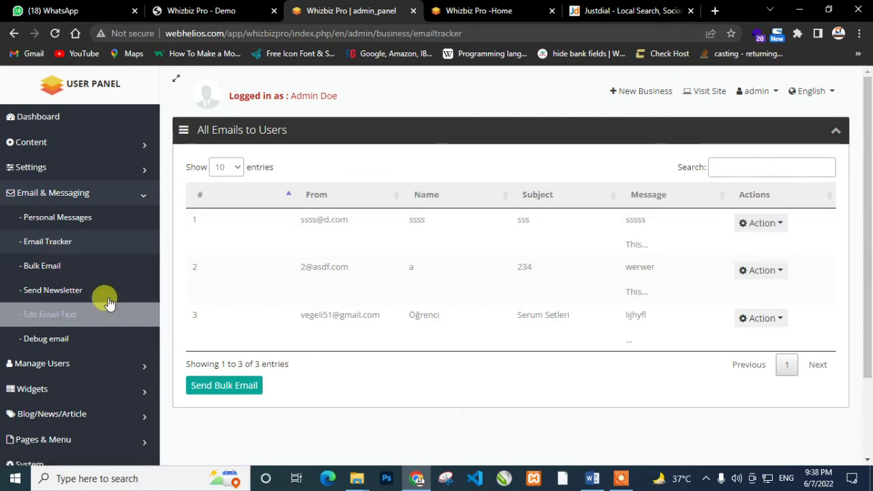
pyautogui.click(51, 272)
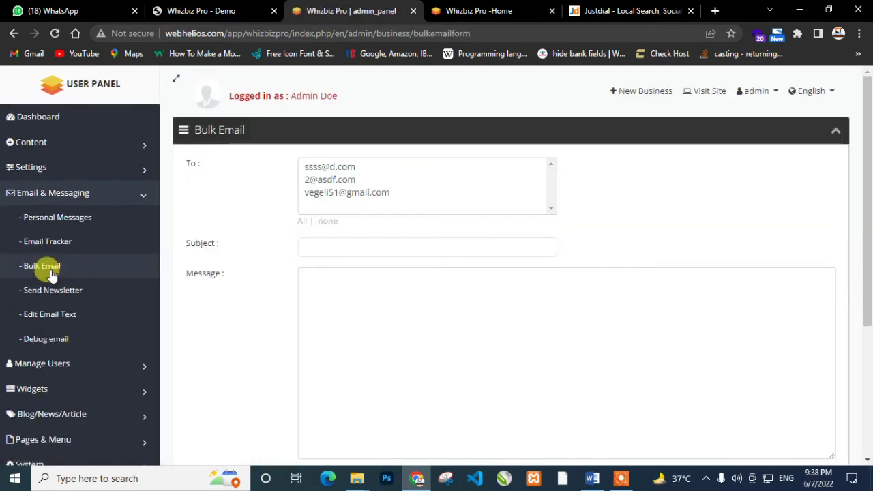
# Pick the first listed address as the bulk email's recipient
pyautogui.click(395, 193)
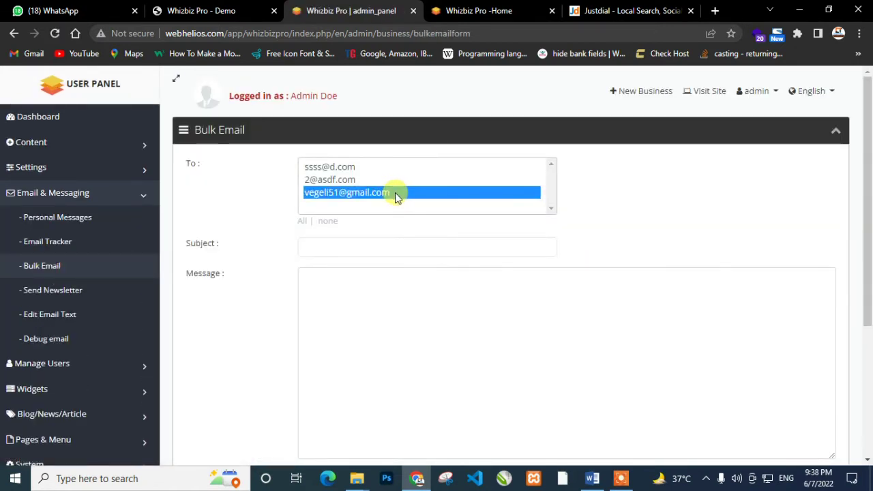
pyautogui.scroll(-3, 369, 184)
pyautogui.scroll(3, 368, 185)
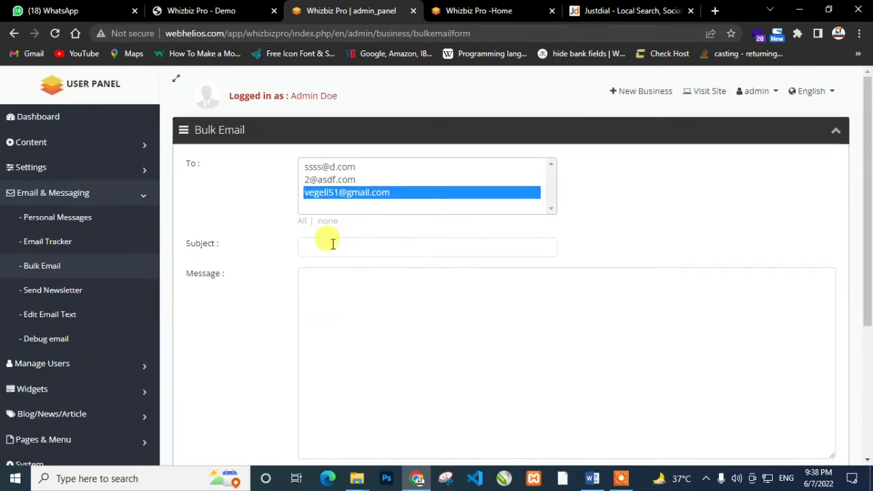
pyautogui.click(332, 246)
pyautogui.click(334, 311)
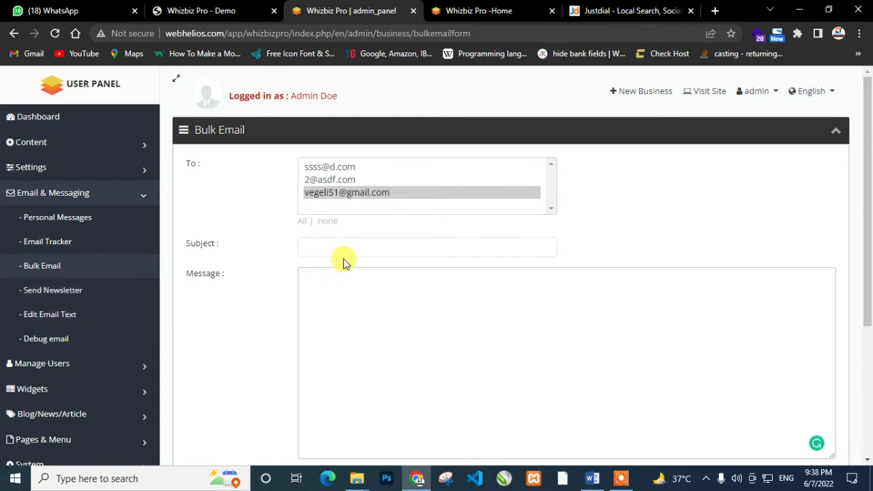
pyautogui.click(361, 184)
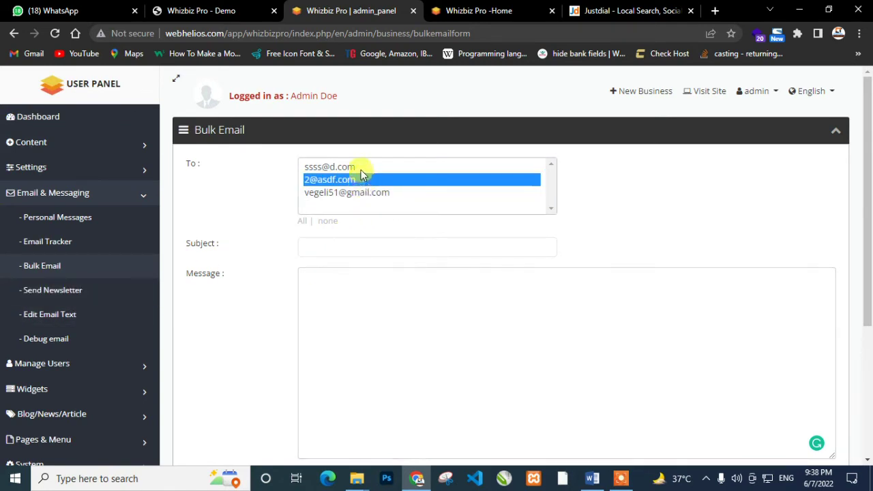
pyautogui.click(360, 167)
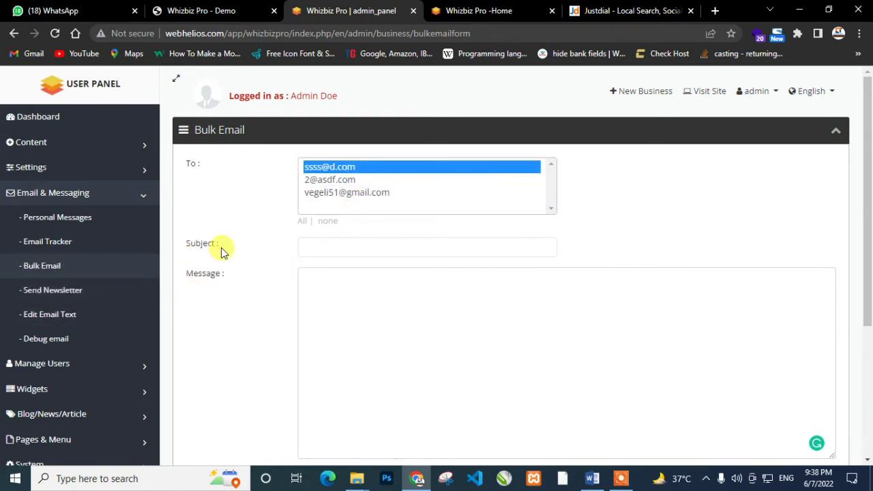
# Fill the subject from a saved suggestion, send the bulk email and select the notice text
pyautogui.click(311, 241)
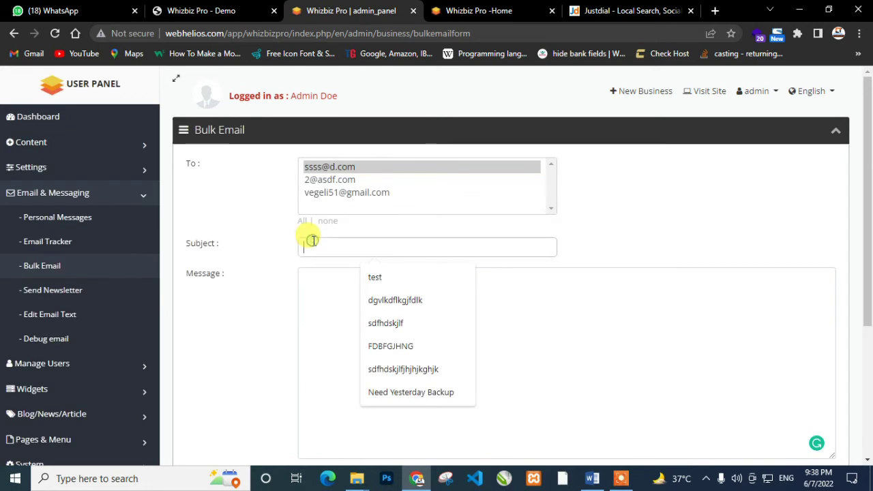
pyautogui.click(370, 300)
pyautogui.click(321, 323)
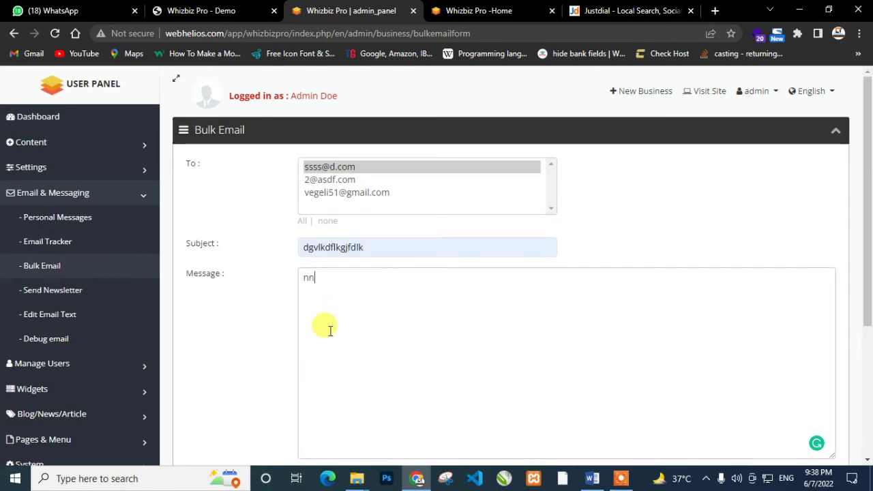
pyautogui.scroll(-5, 330, 330)
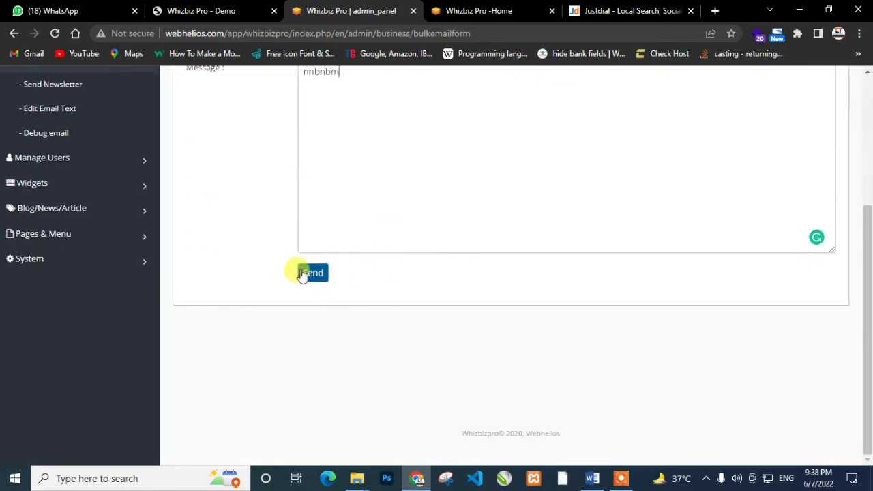
pyautogui.click(311, 271)
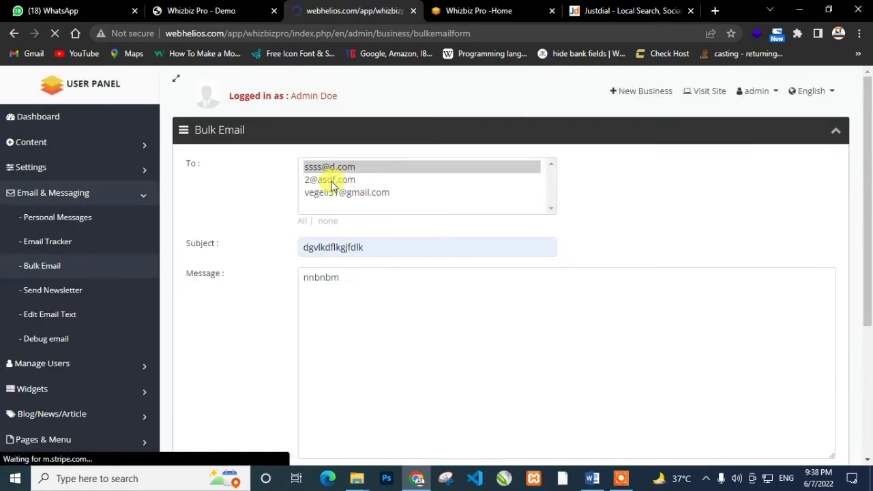
pyautogui.moveTo(206, 131); pyautogui.dragTo(356, 142)
pyautogui.scroll(-1, 240, 279)
# Open Send Newsletter, select its only recipient, then go to Edit Email Text templates
pyautogui.click(84, 227)
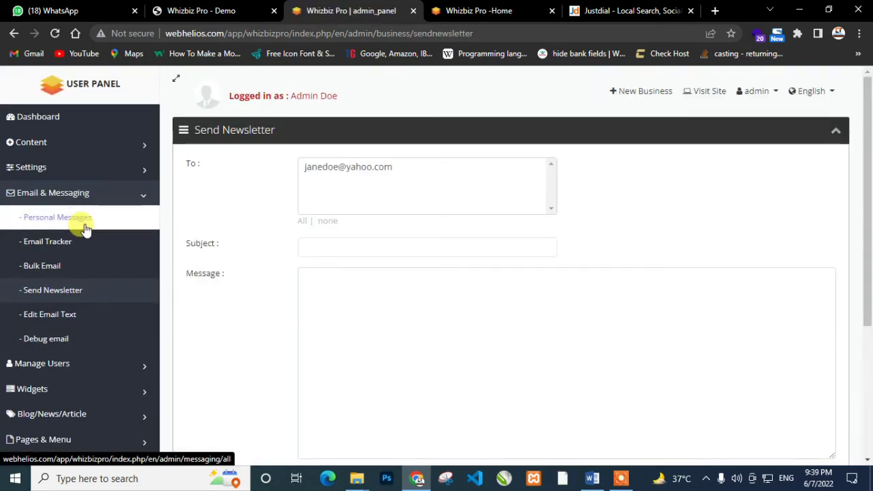
pyautogui.click(417, 170)
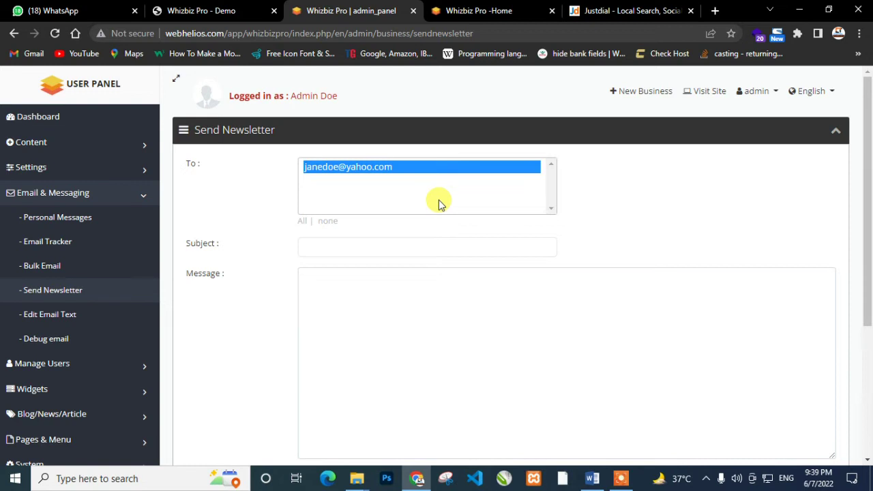
pyautogui.click(53, 315)
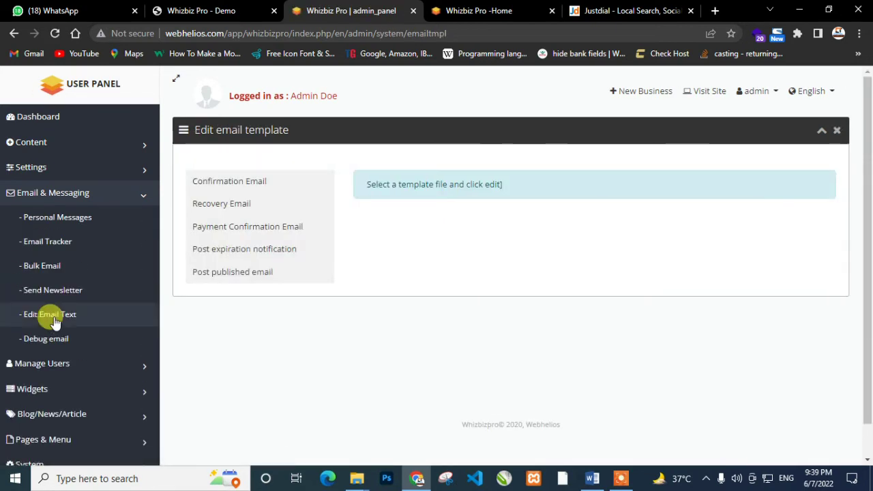
# View the Recovery Email and Post expiration notification templates, then open the Debug email page
pyautogui.click(242, 210)
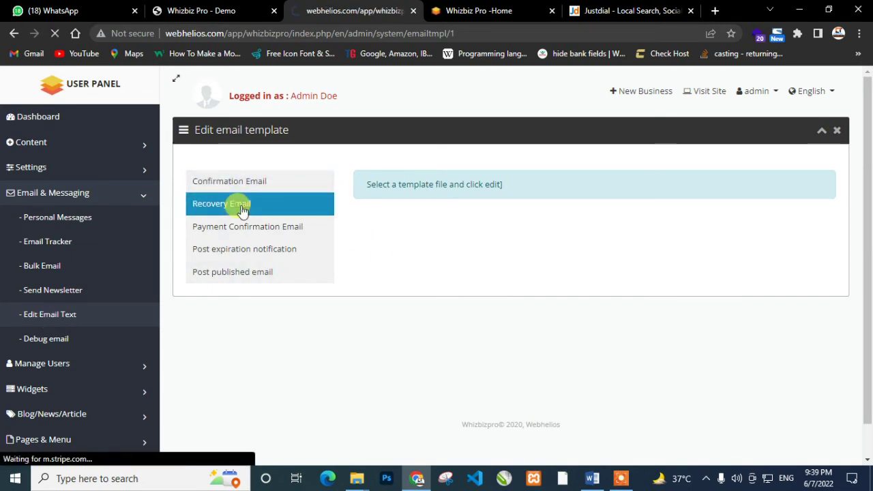
pyautogui.click(250, 254)
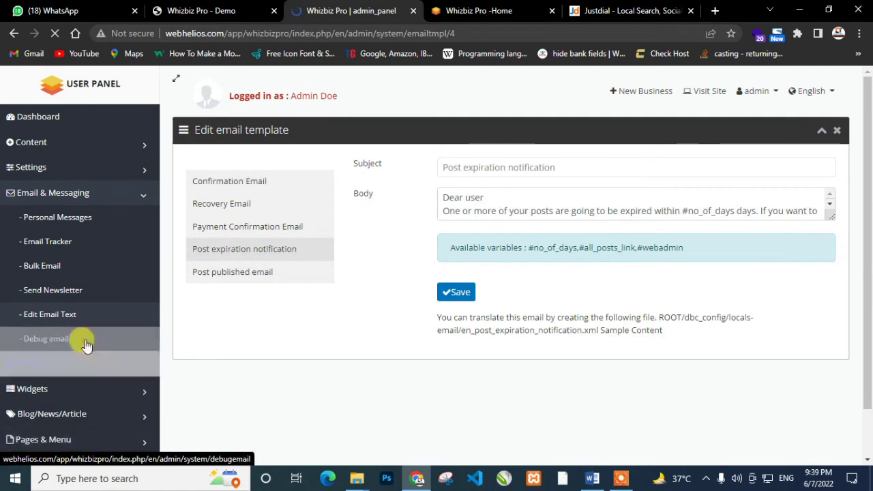
pyautogui.click(82, 345)
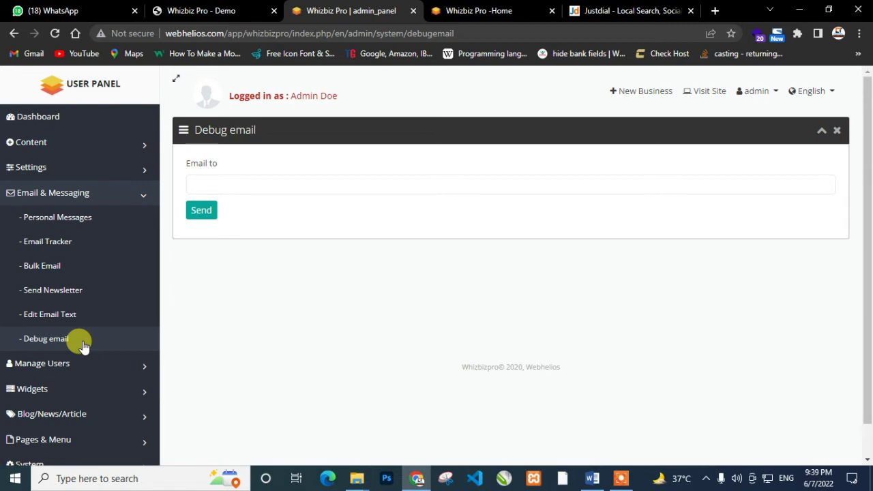
pyautogui.click(68, 365)
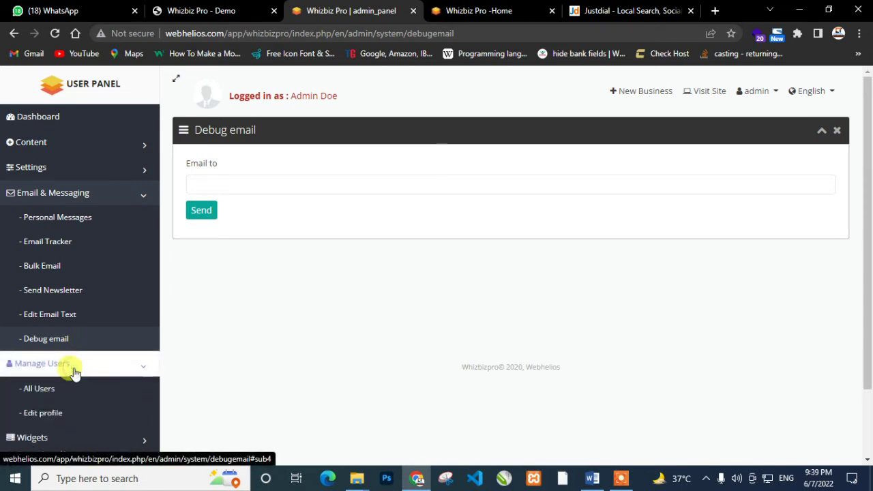
# Collapse the email section and browse the list of all users
pyautogui.click(135, 193)
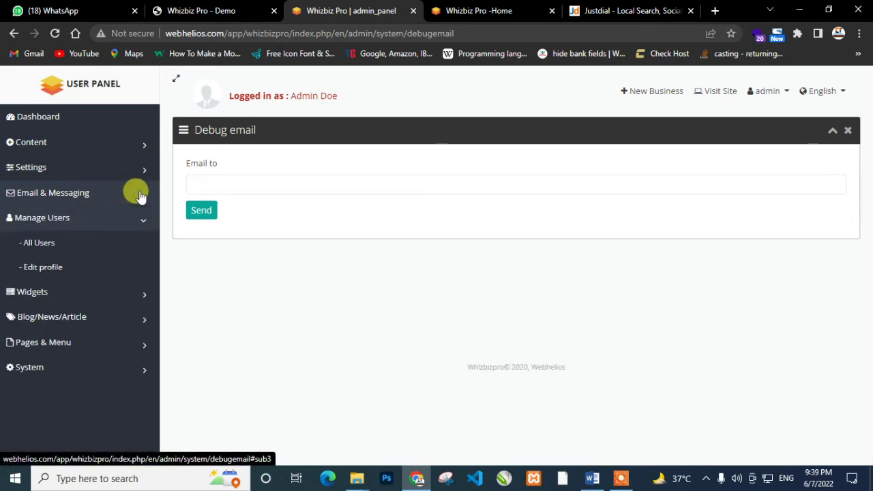
pyautogui.click(91, 250)
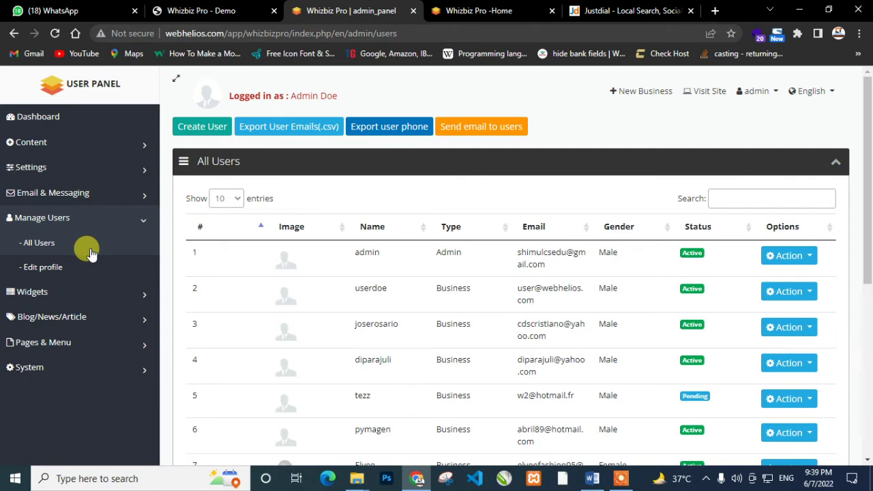
pyautogui.scroll(-5, 91, 252)
pyautogui.scroll(5, 90, 252)
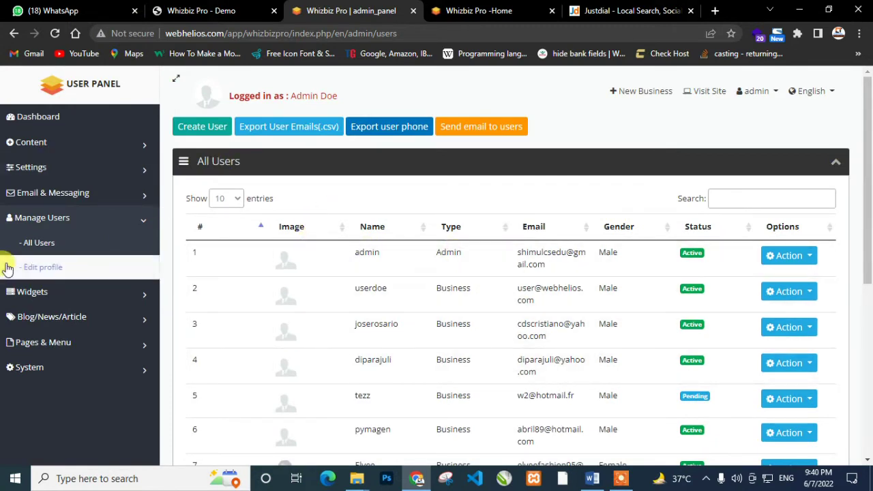
# Open the admin's Edit profile page, with gender Male and Phone blank, and expand Widgets
pyautogui.click(25, 269)
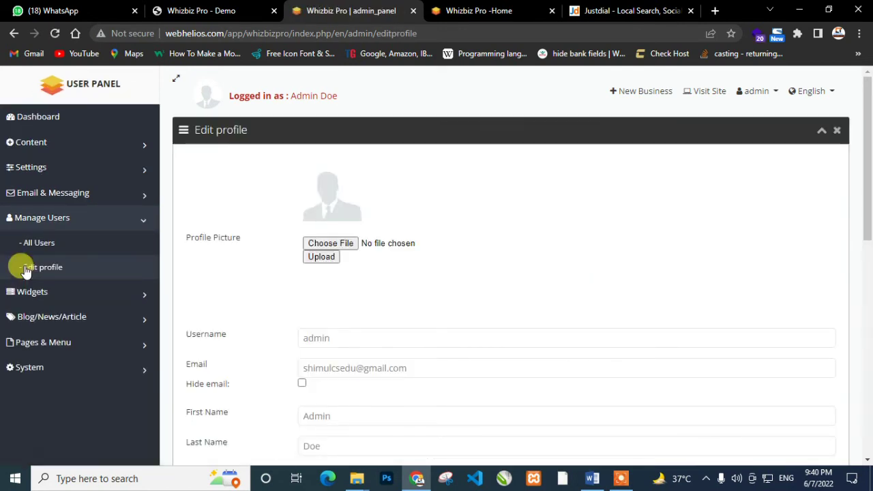
pyautogui.scroll(-8, 24, 270)
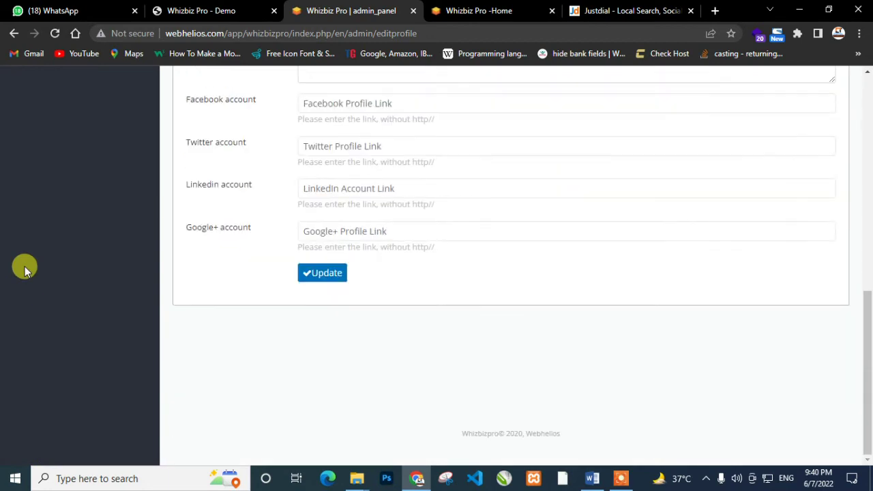
pyautogui.scroll(8, 372, 239)
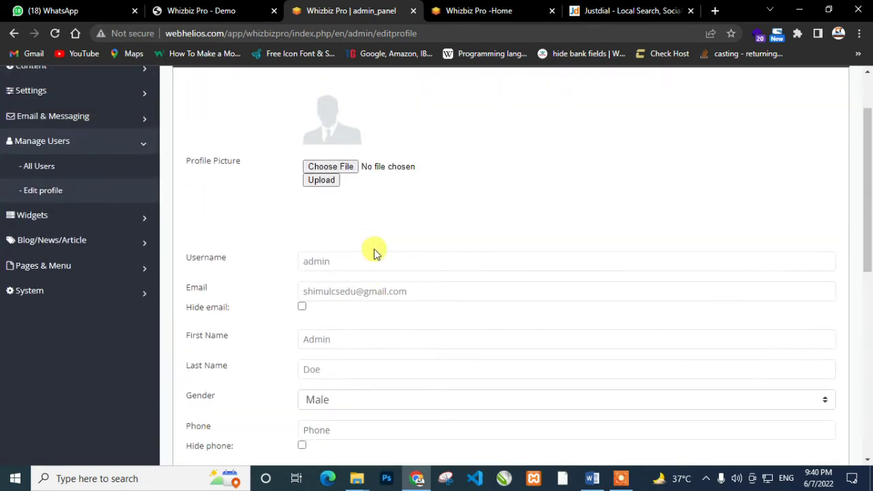
pyautogui.click(48, 217)
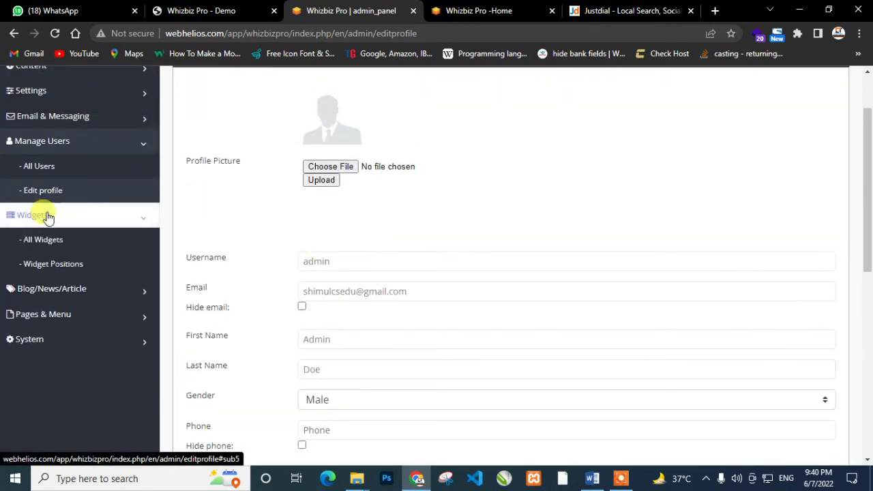
pyautogui.click(143, 148)
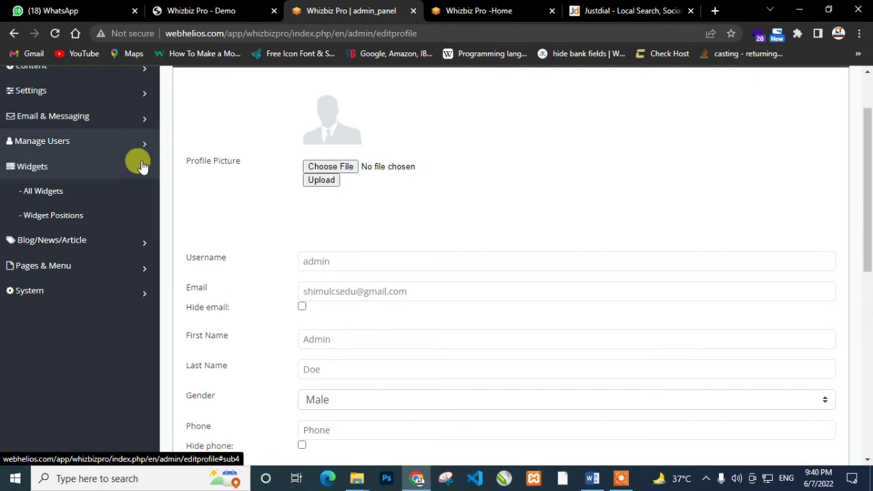
# In All Widgets, deactivate the Facebook like box widget
pyautogui.click(71, 193)
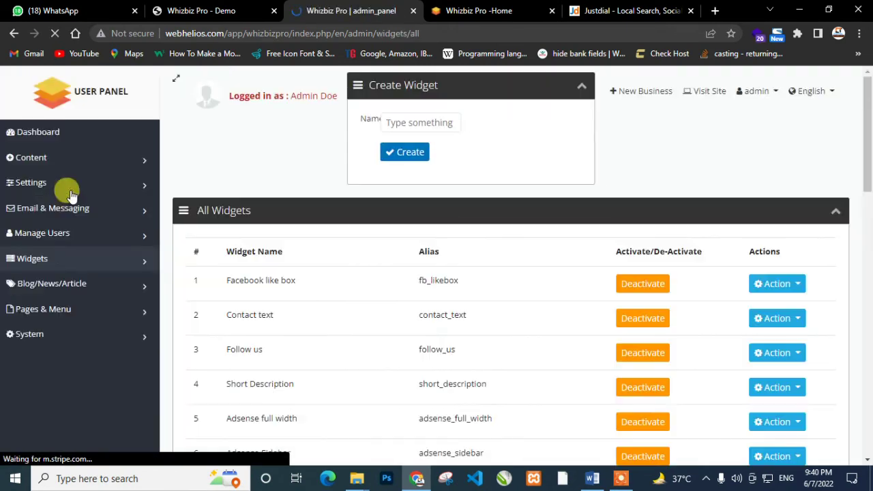
pyautogui.scroll(-2, 563, 329)
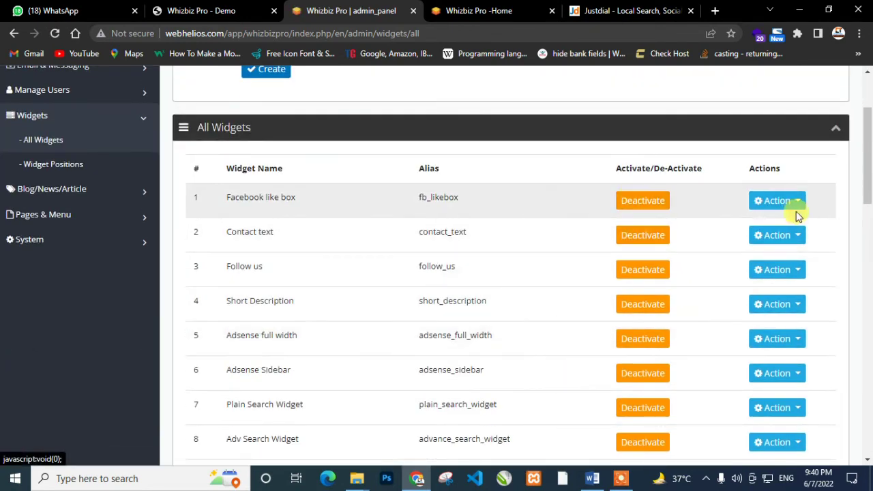
pyautogui.click(789, 202)
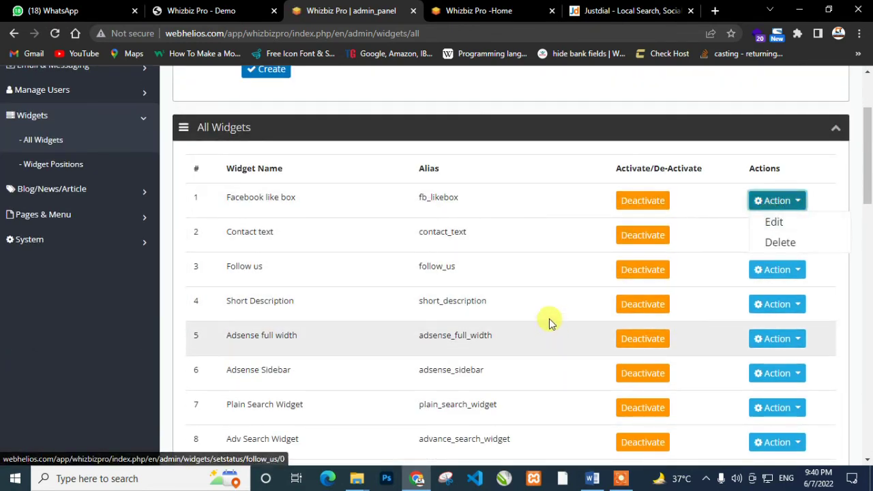
pyautogui.click(619, 204)
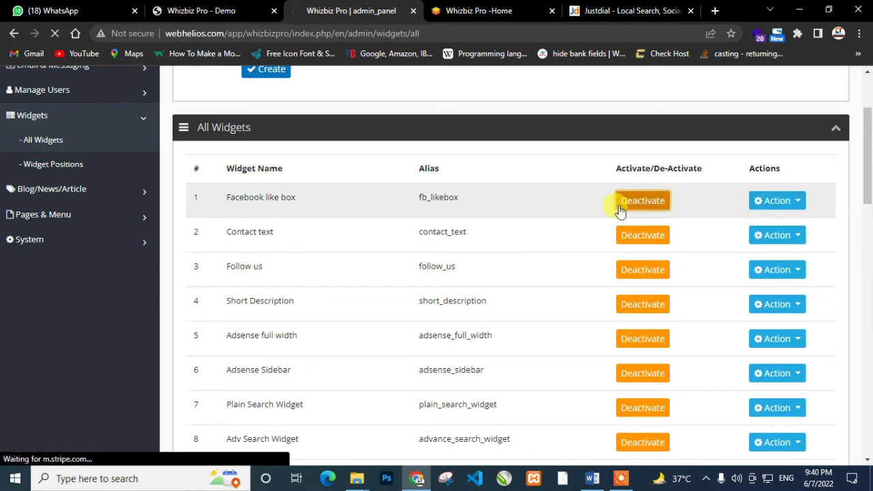
pyautogui.scroll(-2, 521, 383)
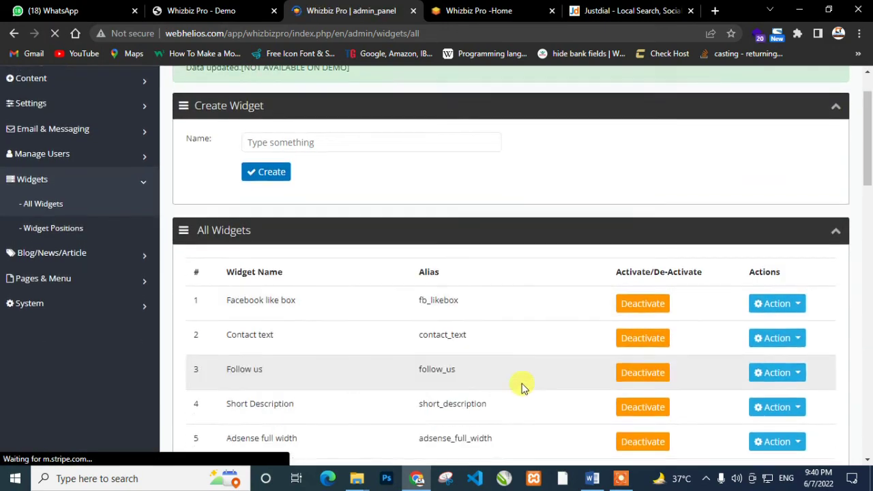
pyautogui.scroll(2, 521, 384)
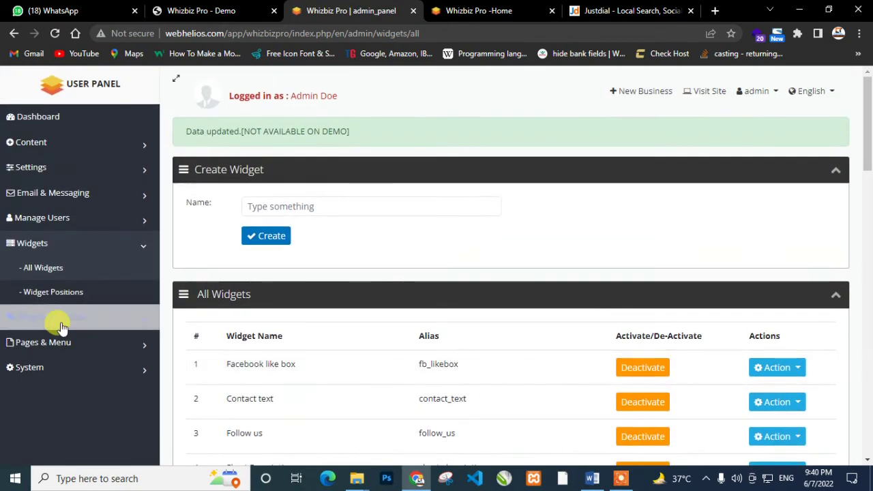
# Review the Widget Positions page, then open All posts showing the My Blog post
pyautogui.click(68, 293)
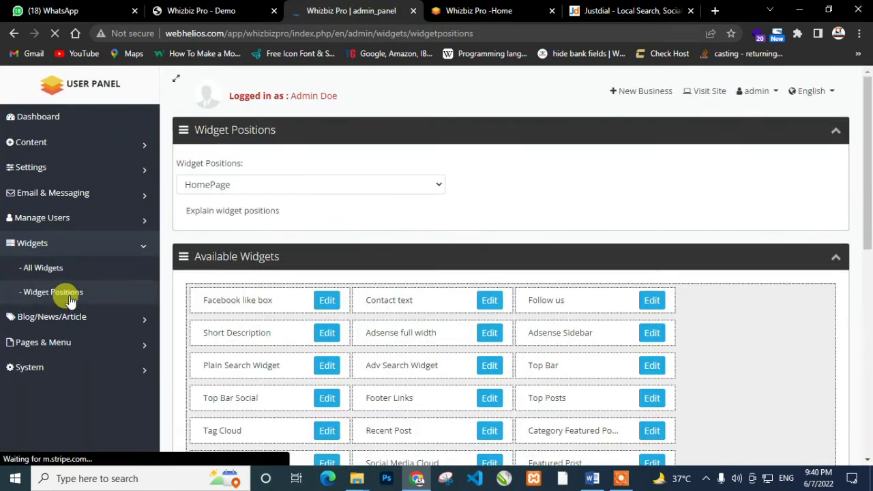
pyautogui.scroll(-8, 372, 327)
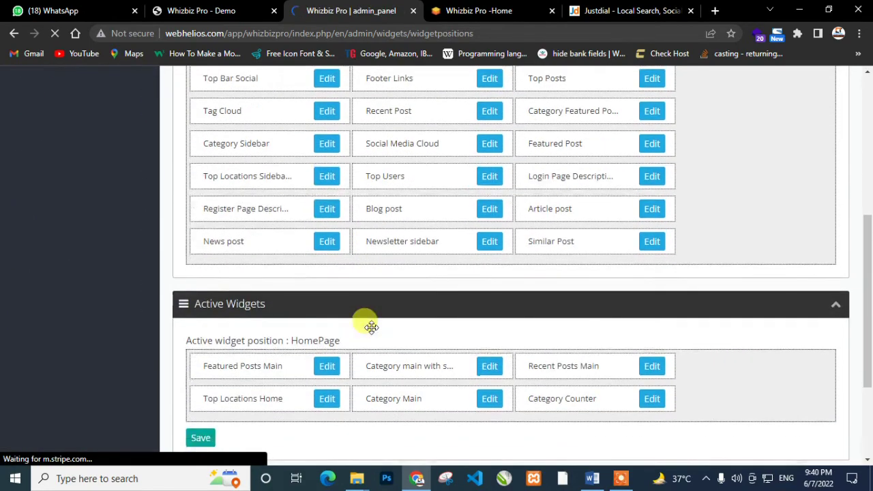
pyautogui.scroll(2, 372, 332)
pyautogui.scroll(5, 372, 330)
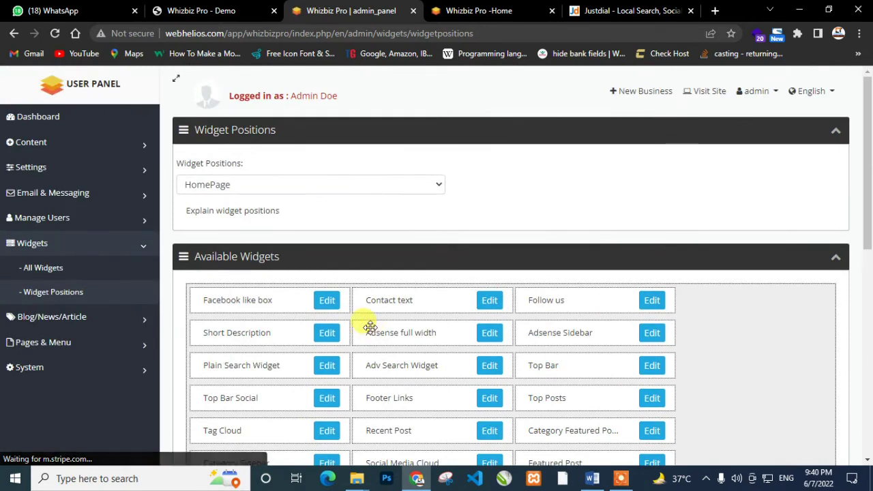
pyautogui.scroll(-1, 371, 330)
pyautogui.click(43, 250)
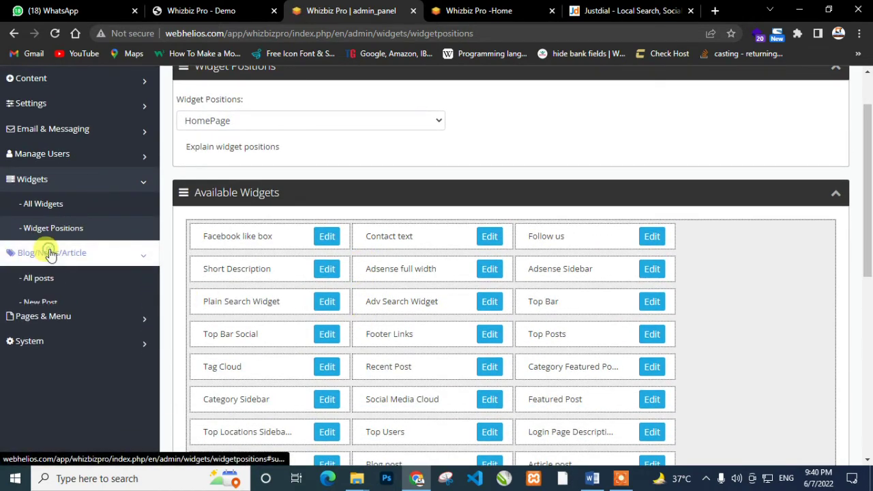
pyautogui.click(48, 279)
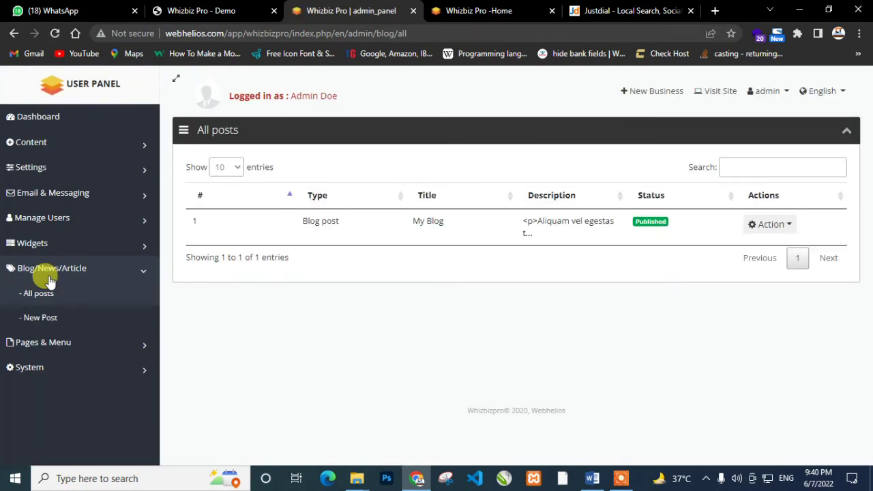
# Open a Blog Post type New Post form and scroll through its empty Title, Content and image fields
pyautogui.click(31, 318)
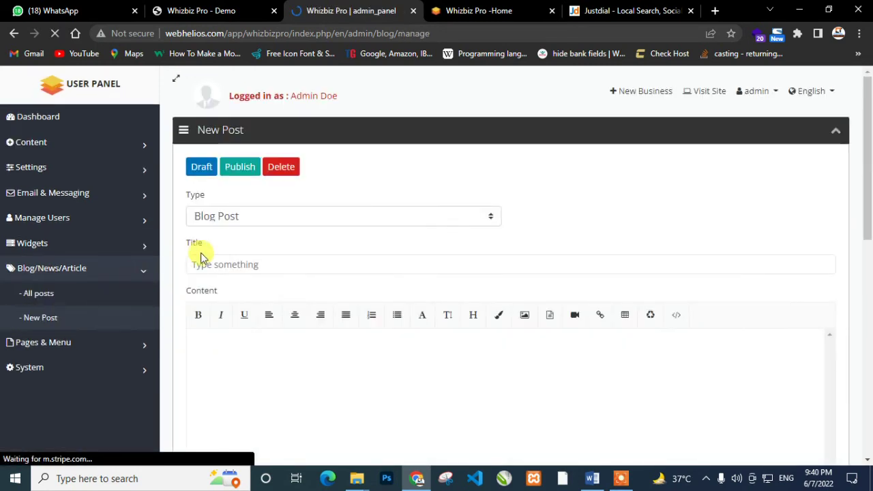
pyautogui.scroll(-3, 328, 257)
pyautogui.click(376, 228)
pyautogui.scroll(-4, 379, 234)
pyautogui.scroll(-2, 375, 238)
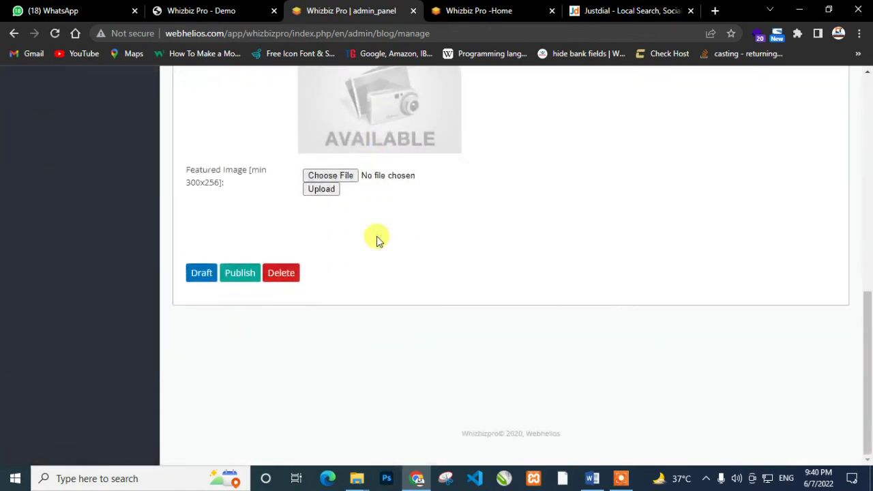
pyautogui.scroll(10, 370, 238)
pyautogui.scroll(-2, 353, 259)
pyautogui.click(87, 218)
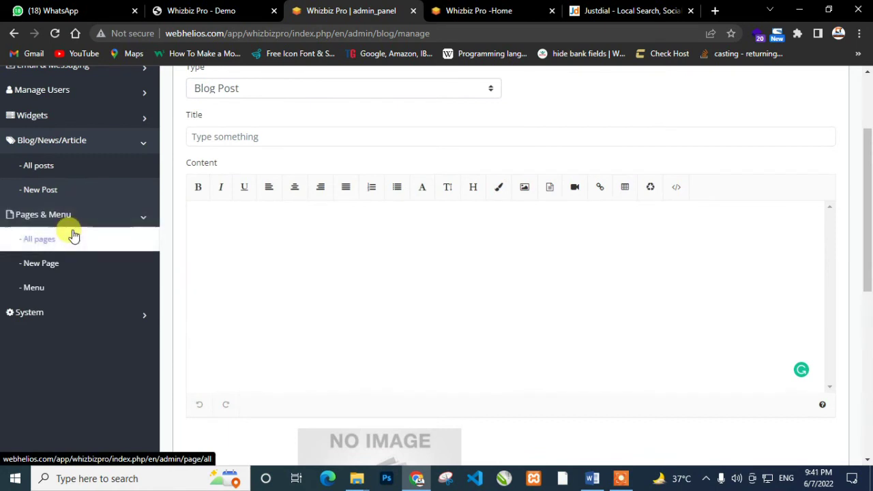
# Browse the All pages list and the blank New Page form
pyautogui.click(73, 236)
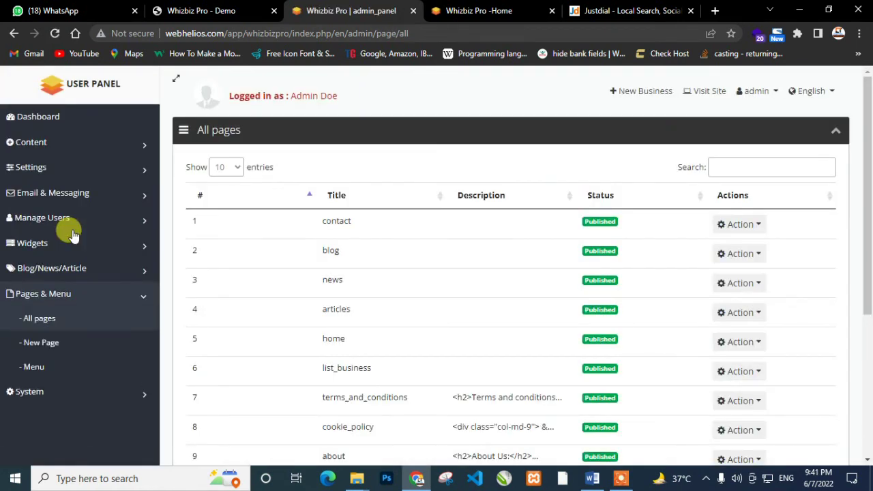
pyautogui.scroll(-3, 467, 331)
pyautogui.scroll(1, 471, 335)
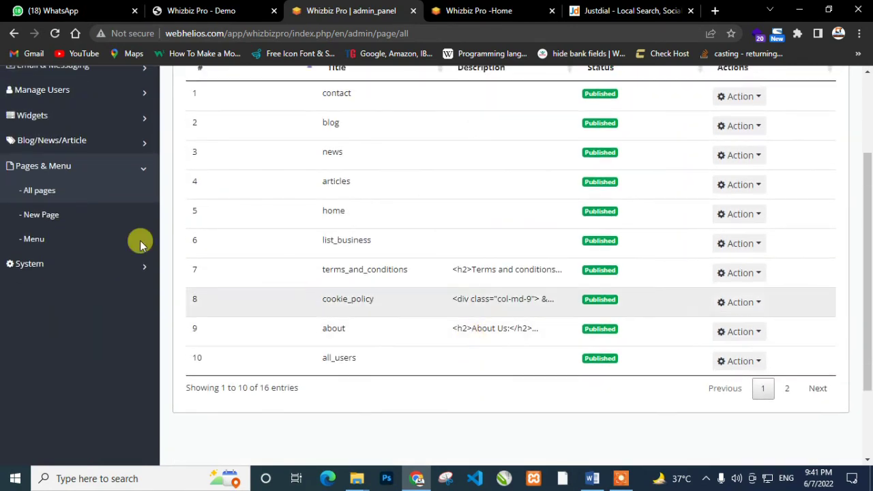
pyautogui.click(51, 214)
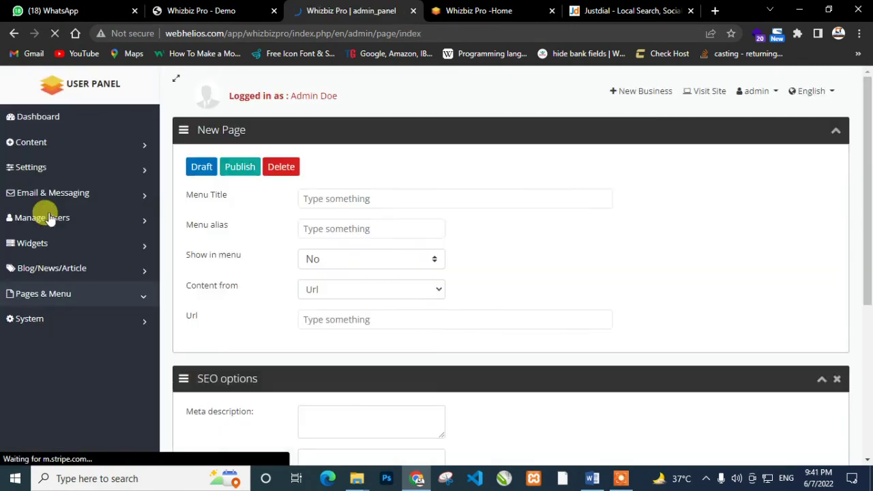
pyautogui.scroll(-4, 623, 259)
pyautogui.scroll(3, 623, 259)
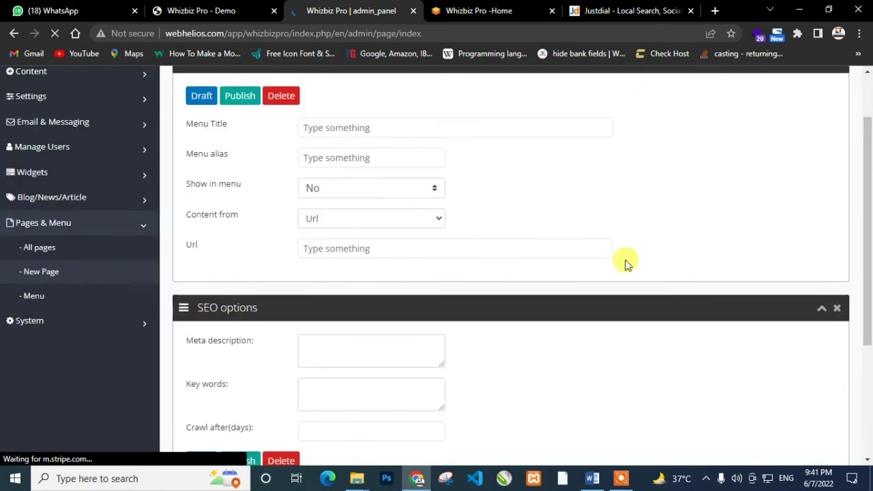
pyautogui.scroll(-1, 628, 264)
# In the Menu page, drag the blog item to nest it under about
pyautogui.click(59, 244)
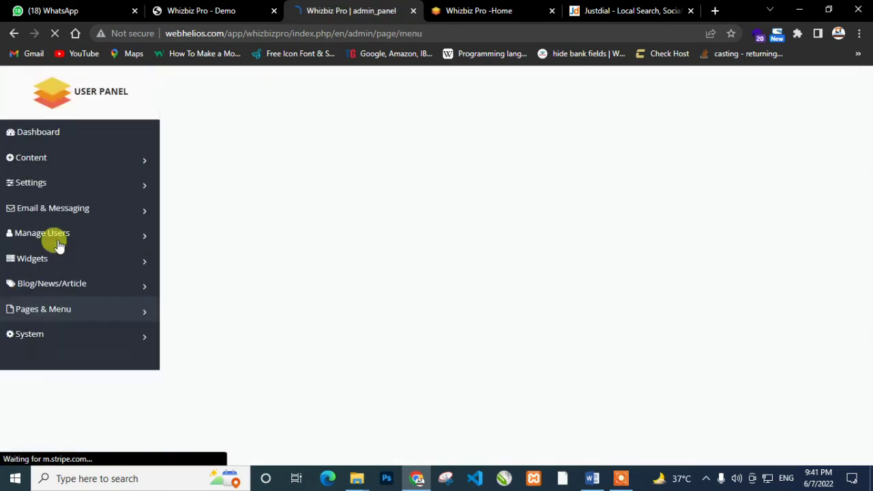
pyautogui.scroll(-3, 292, 234)
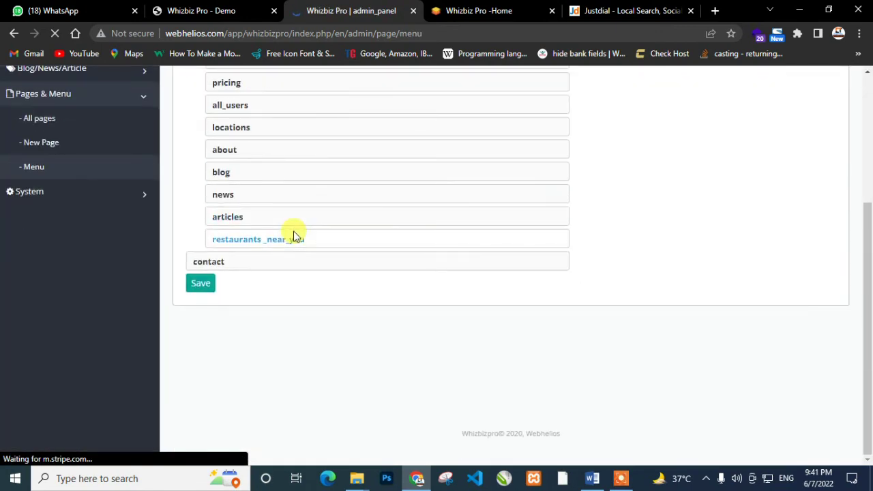
pyautogui.scroll(1, 293, 236)
pyautogui.moveTo(234, 232); pyautogui.dragTo(282, 241)
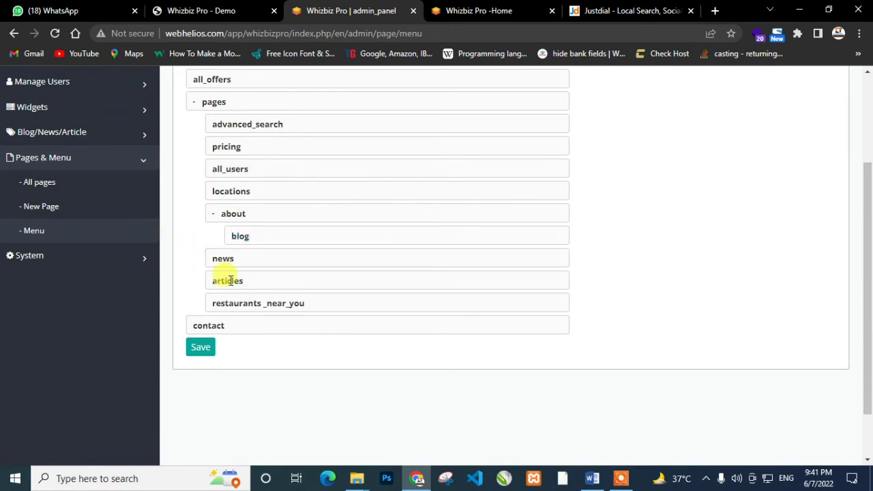
pyautogui.click(58, 257)
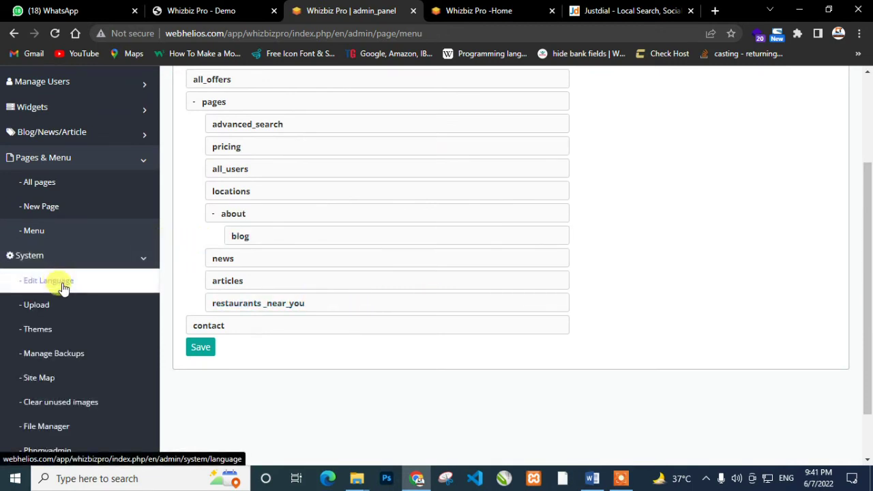
pyautogui.click(63, 286)
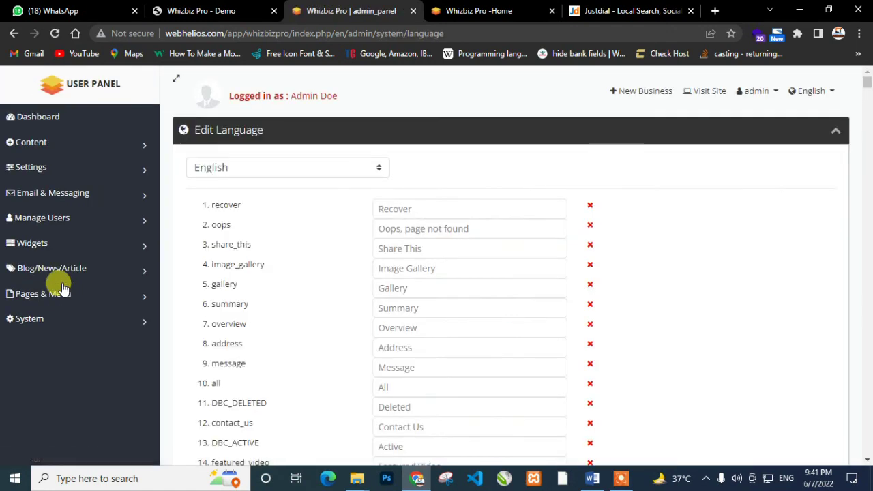
# Check the editable languages on the Edit Language page and scroll through its texts
pyautogui.click(296, 168)
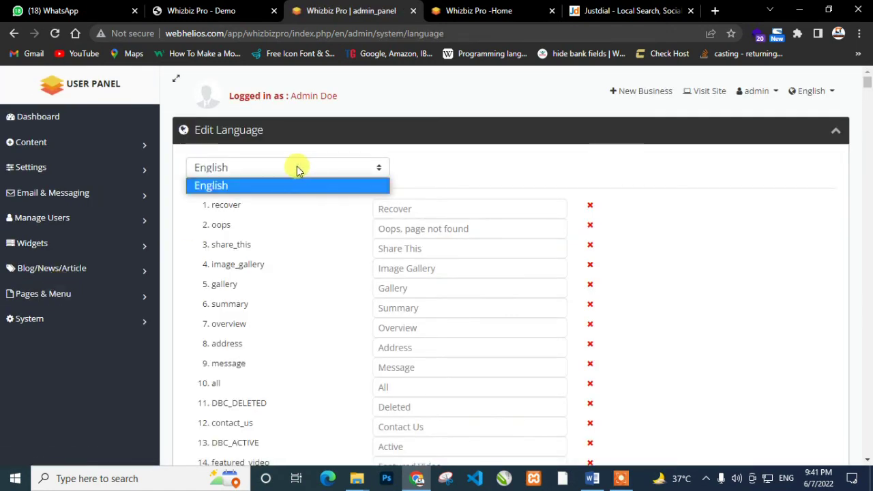
pyautogui.click(436, 168)
pyautogui.scroll(-2, 434, 205)
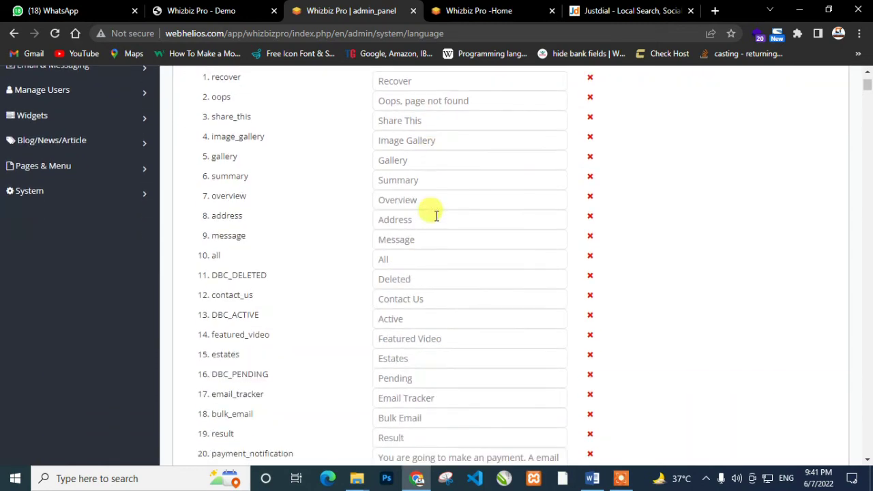
pyautogui.scroll(-20, 437, 216)
pyautogui.scroll(-19, 429, 253)
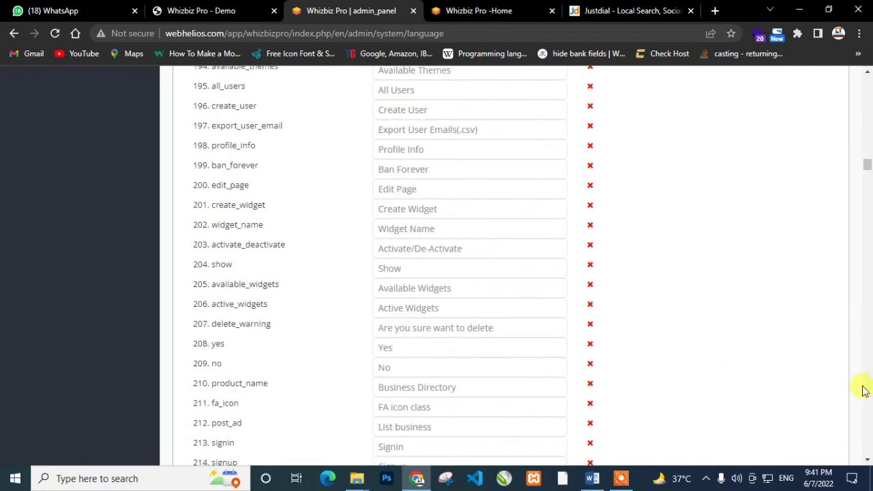
pyautogui.moveTo(866, 166); pyautogui.dragTo(865, 73)
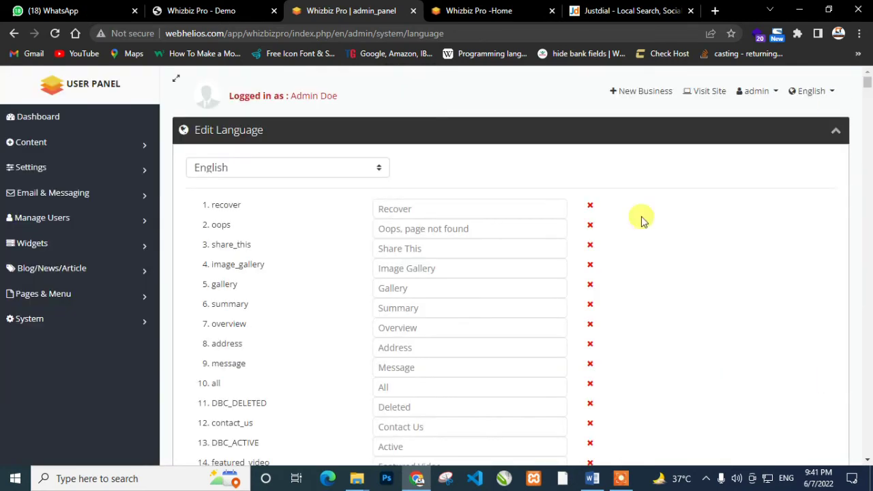
# Visit the System Upload, Phpmyadmin and Themes pages
pyautogui.click(46, 320)
pyautogui.click(60, 374)
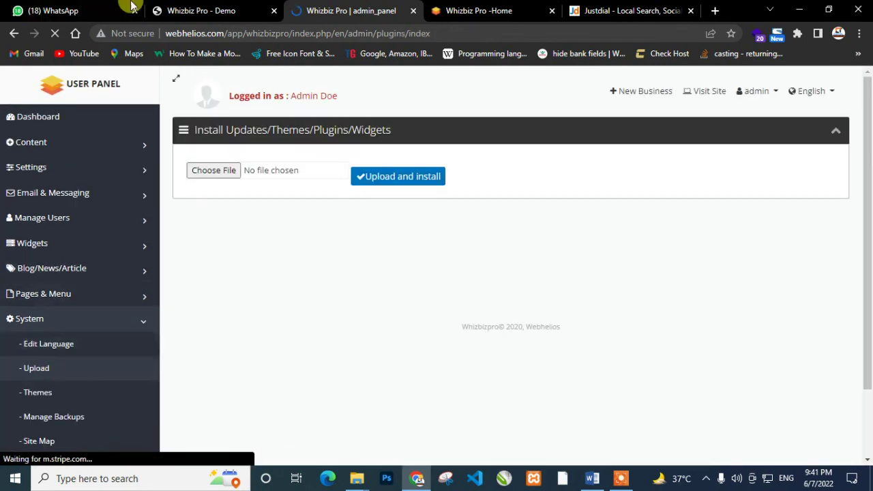
pyautogui.scroll(-2, 43, 331)
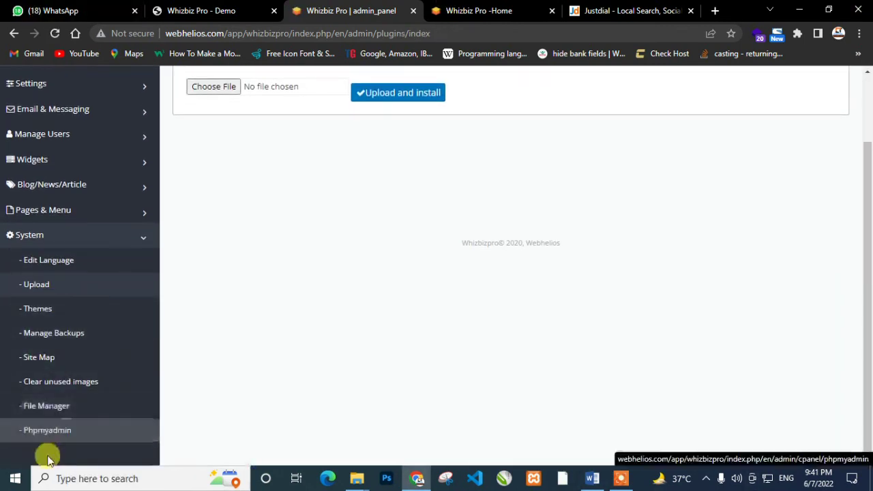
pyautogui.click(89, 430)
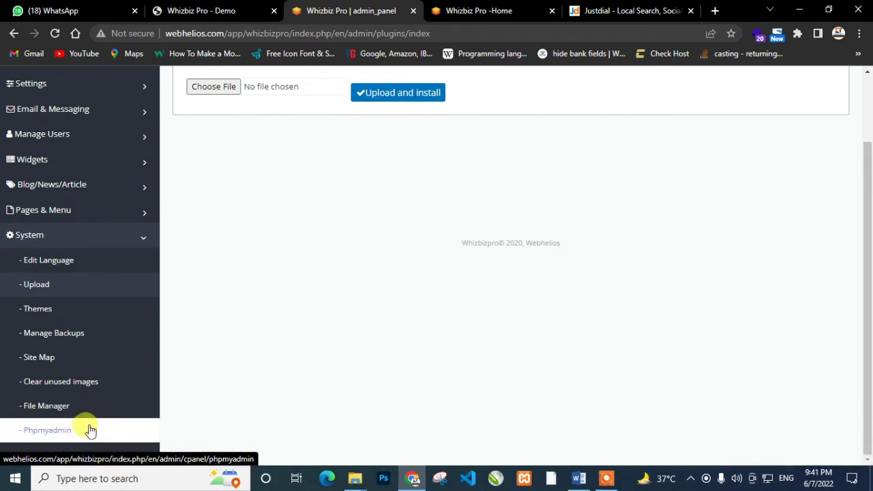
pyautogui.click(56, 310)
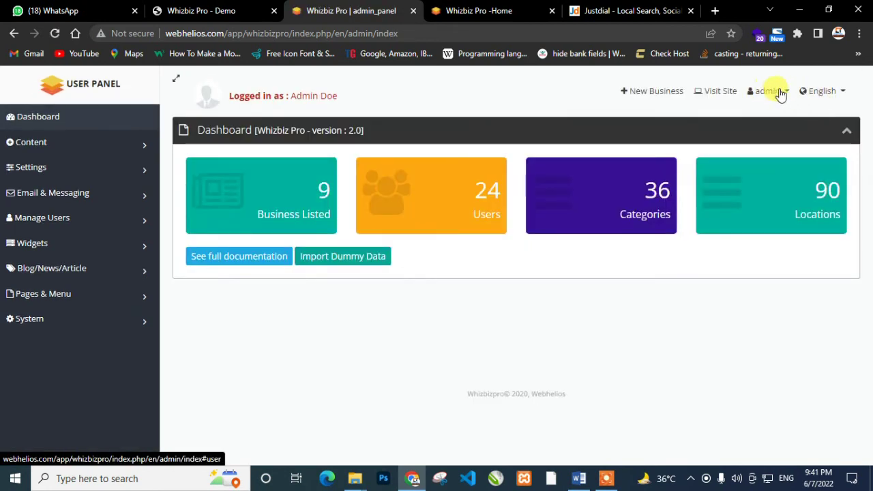
# Log out of the admin panel and open the public theme demo site in a new tab
pyautogui.click(778, 92)
pyautogui.click(768, 156)
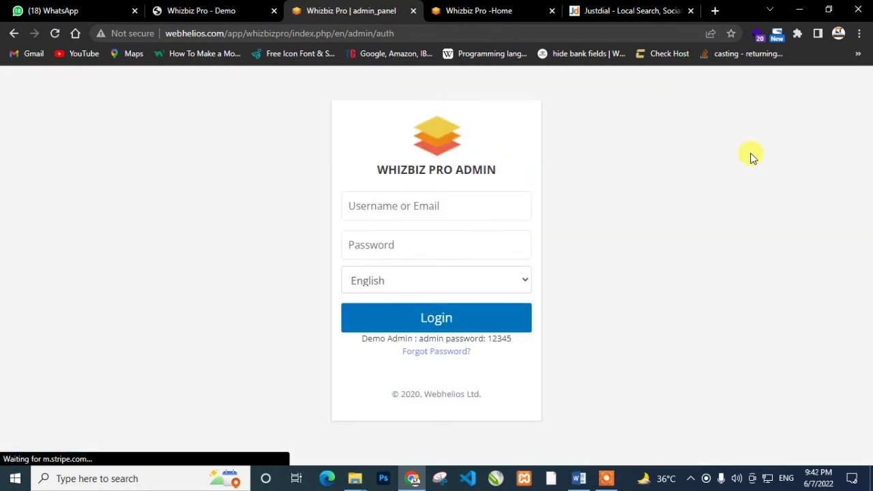
pyautogui.click(193, 8)
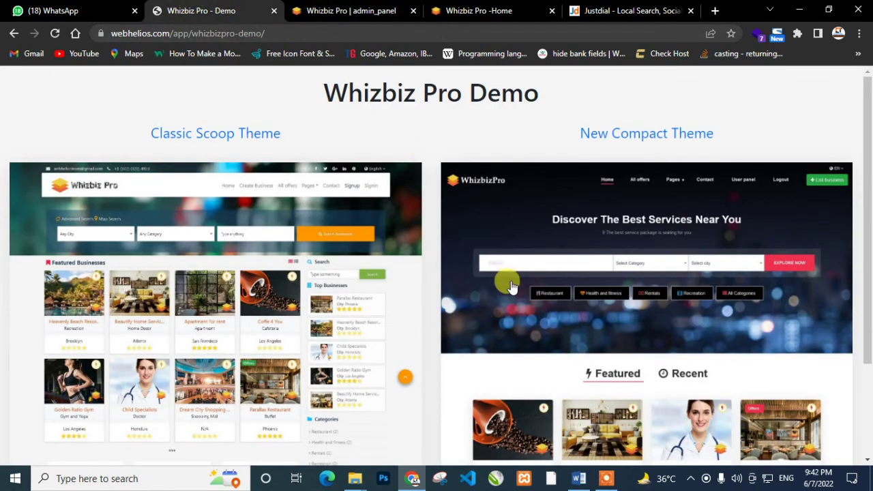
pyautogui.scroll(-3, 512, 287)
pyautogui.rightClick(206, 235)
pyautogui.click(241, 246)
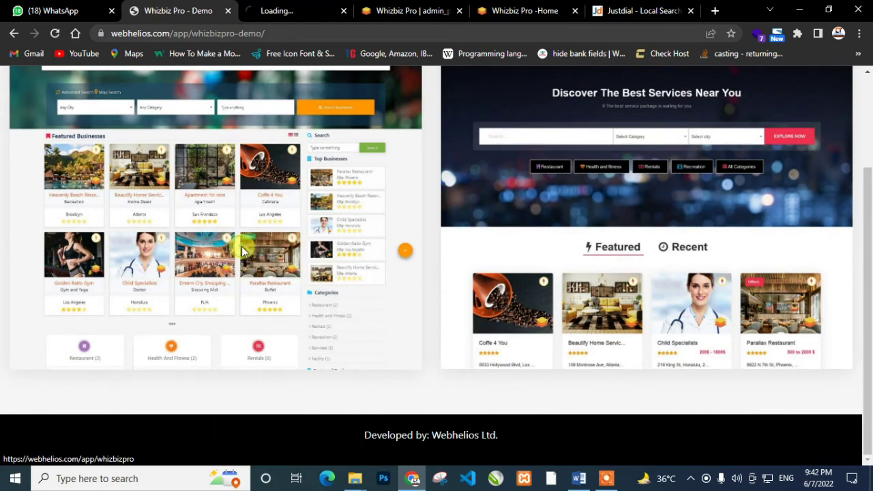
pyautogui.scroll(5, 242, 245)
pyautogui.click(272, 9)
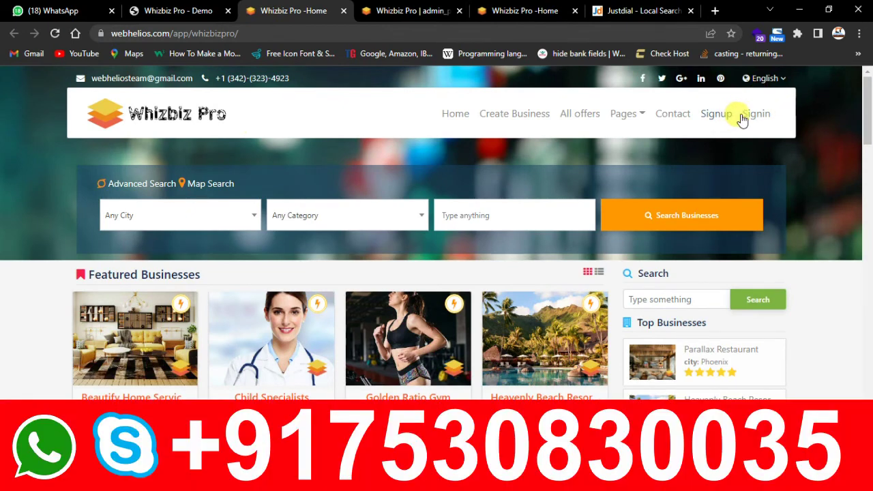
# Sign in with the copied demo user e-mail and the demo password
pyautogui.click(750, 116)
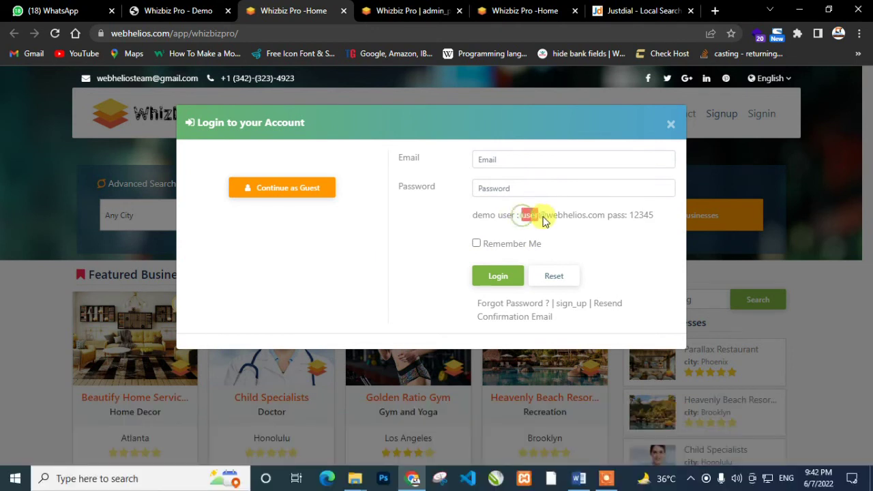
pyautogui.moveTo(538, 218); pyautogui.dragTo(594, 220)
pyautogui.hotkey('ctrl', 'c')
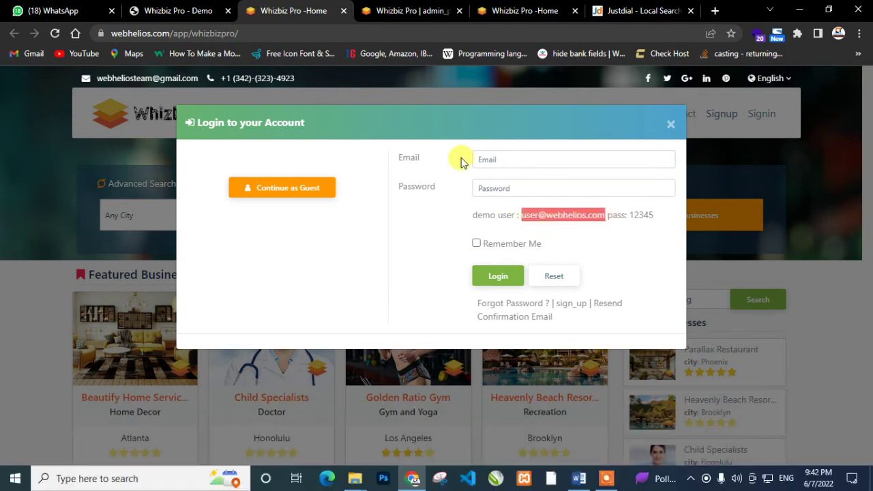
pyautogui.click(484, 158)
pyautogui.hotkey('ctrl', 'v')
pyautogui.click(485, 188)
pyautogui.write('12345')
pyautogui.click(504, 284)
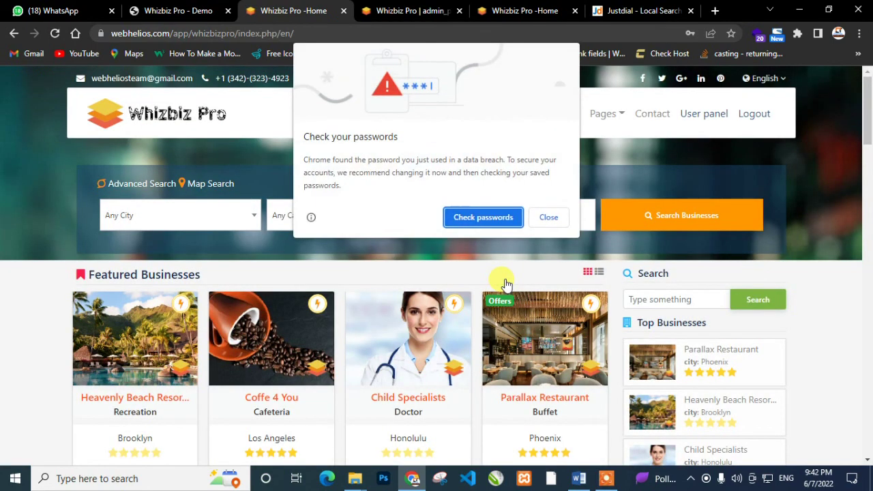
# Dismiss Chrome's password breach warning and decline saving the password
pyautogui.click(549, 215)
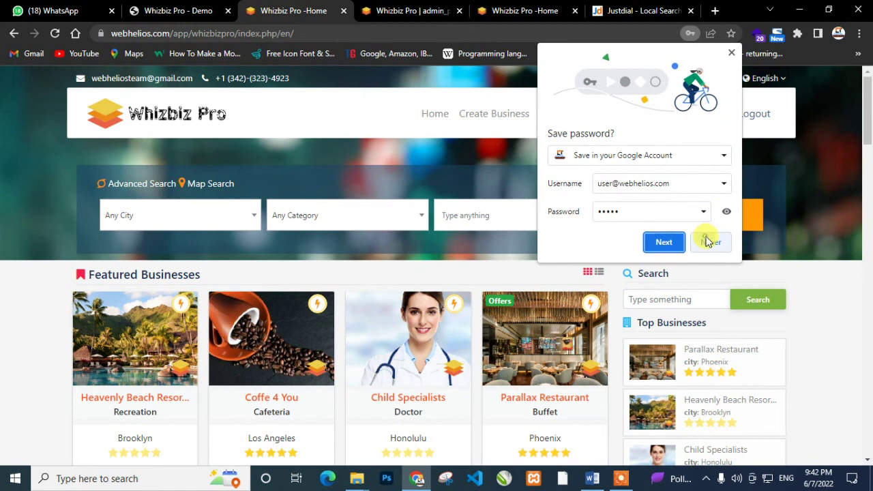
pyautogui.click(708, 242)
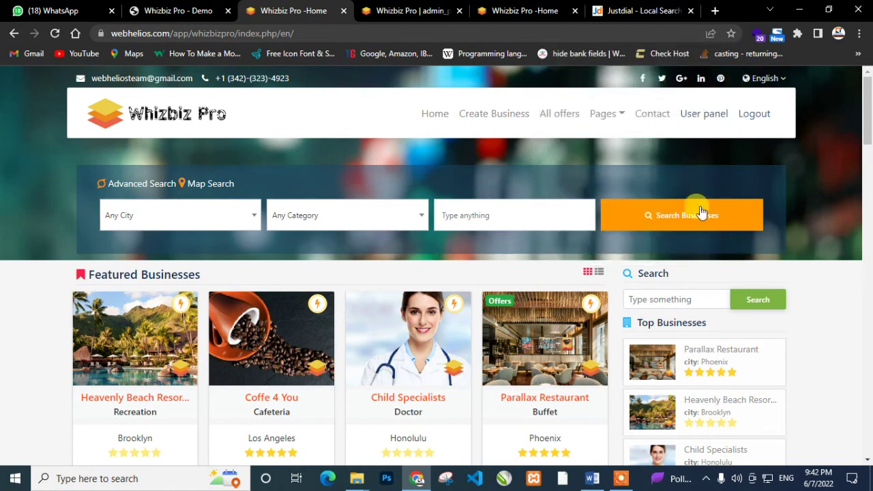
pyautogui.click(696, 121)
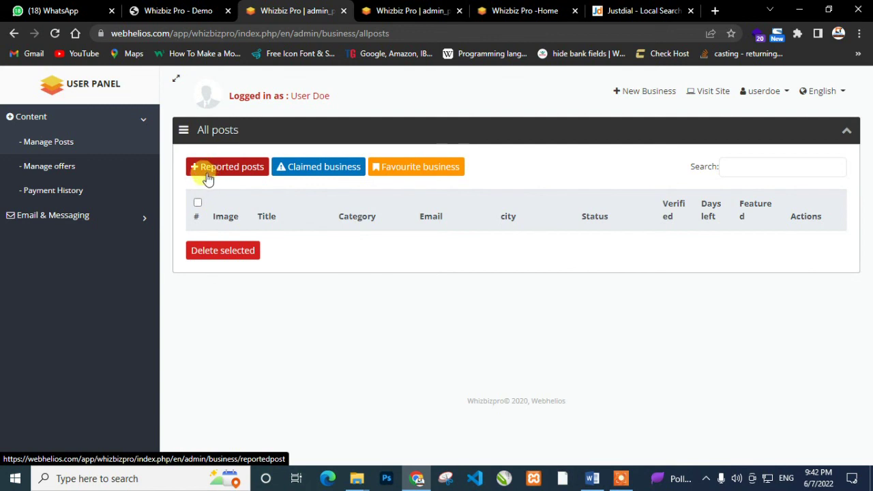
# Browse the user panel's Manage offers, Payment History and Reported posts pages
pyautogui.click(25, 169)
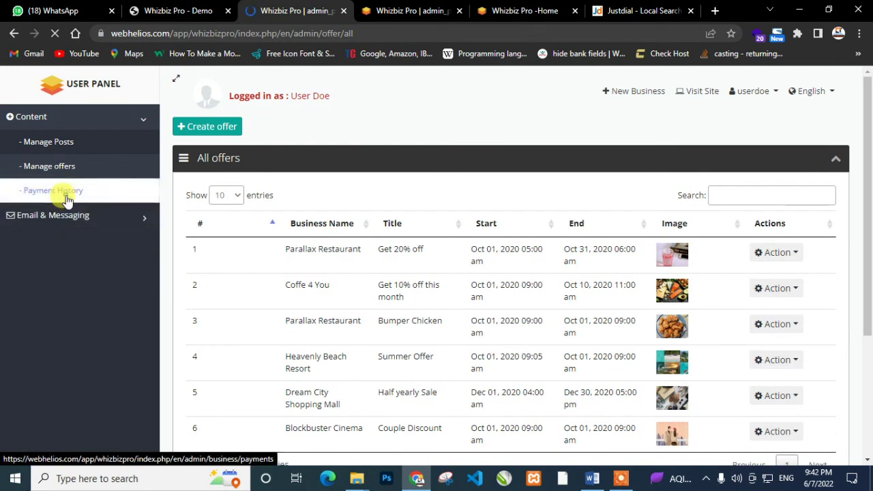
pyautogui.click(65, 191)
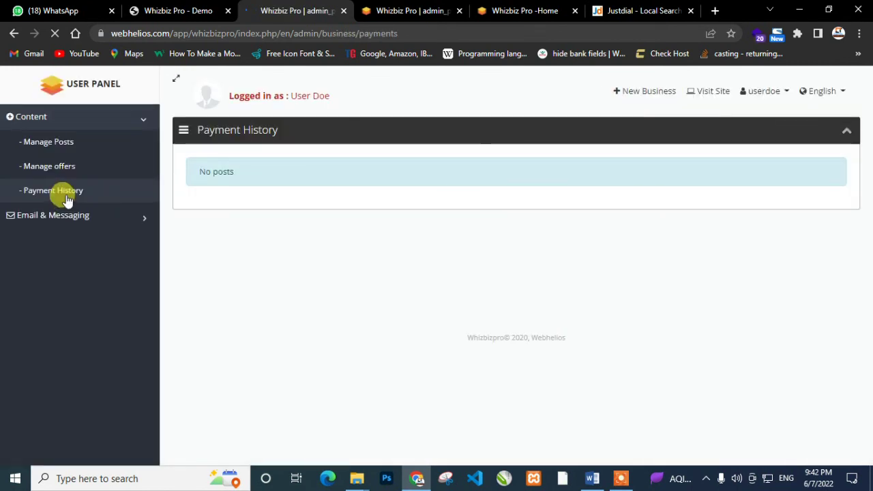
pyautogui.click(59, 147)
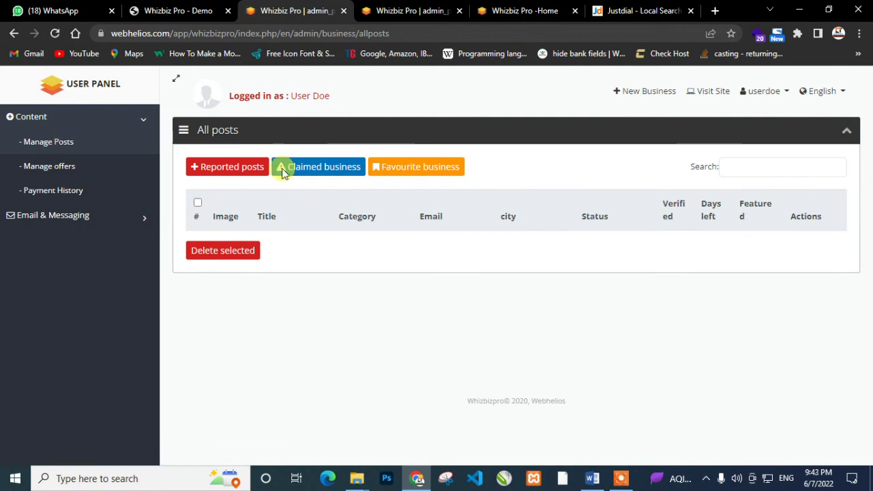
pyautogui.click(211, 170)
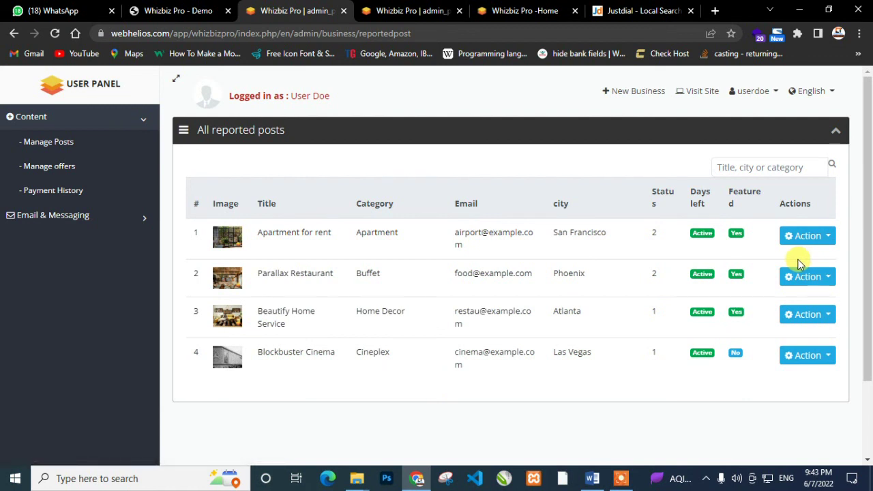
# Collapse the Content sidebar section and start a new business listing to see package plans
pyautogui.click(82, 116)
pyautogui.click(82, 116)
pyautogui.click(150, 123)
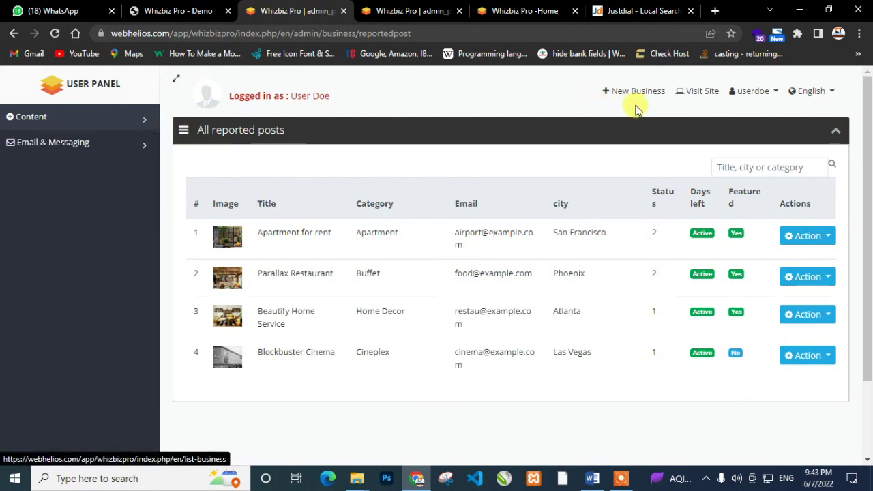
pyautogui.click(633, 96)
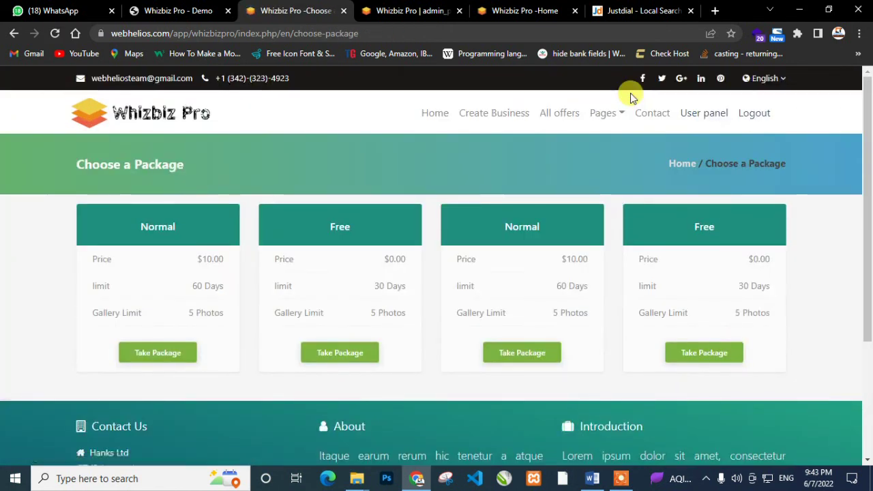
# Take the Free package and set the new listing's Category to Restaurant
pyautogui.click(344, 351)
pyautogui.scroll(-5, 343, 353)
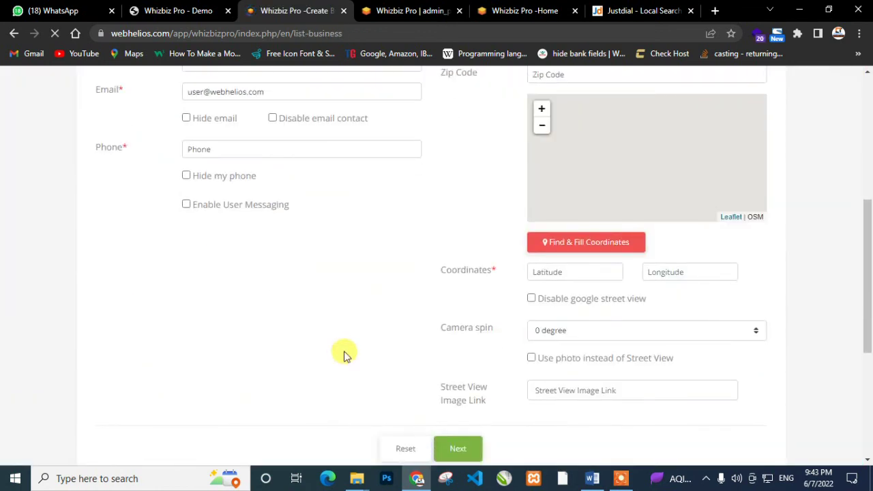
pyautogui.scroll(5, 343, 353)
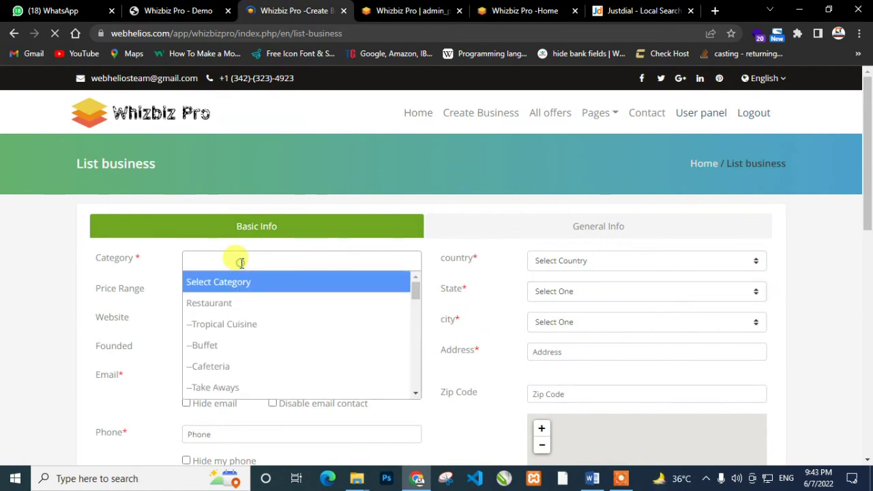
pyautogui.click(241, 263)
pyautogui.click(236, 300)
pyautogui.scroll(-4, 452, 273)
pyautogui.scroll(-5, 452, 298)
pyautogui.scroll(7, 452, 298)
pyautogui.scroll(2, 450, 298)
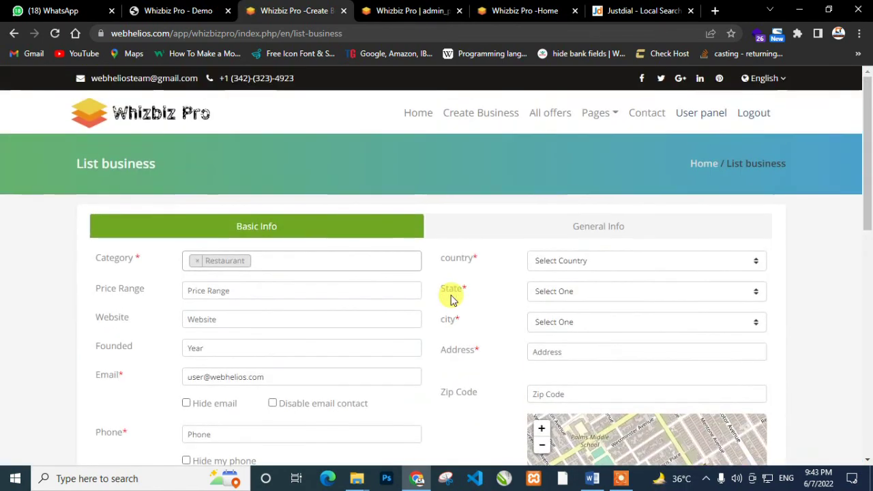
pyautogui.scroll(-1, 450, 300)
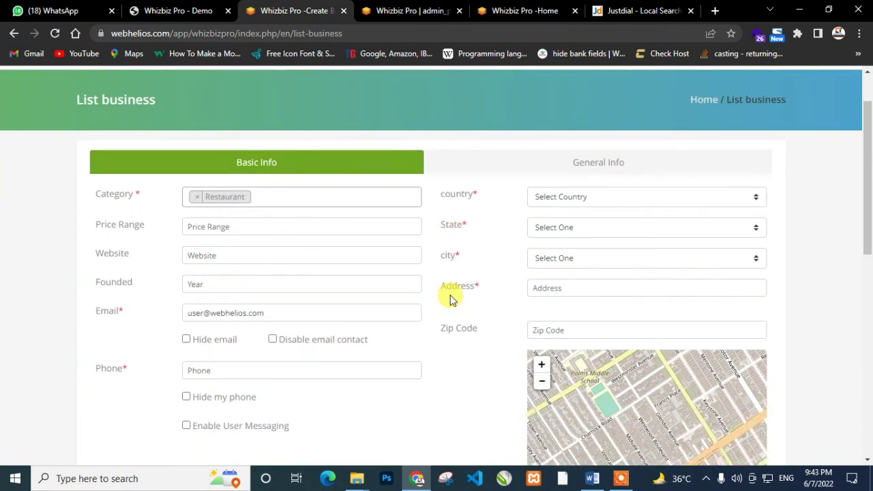
pyautogui.scroll(1, 450, 298)
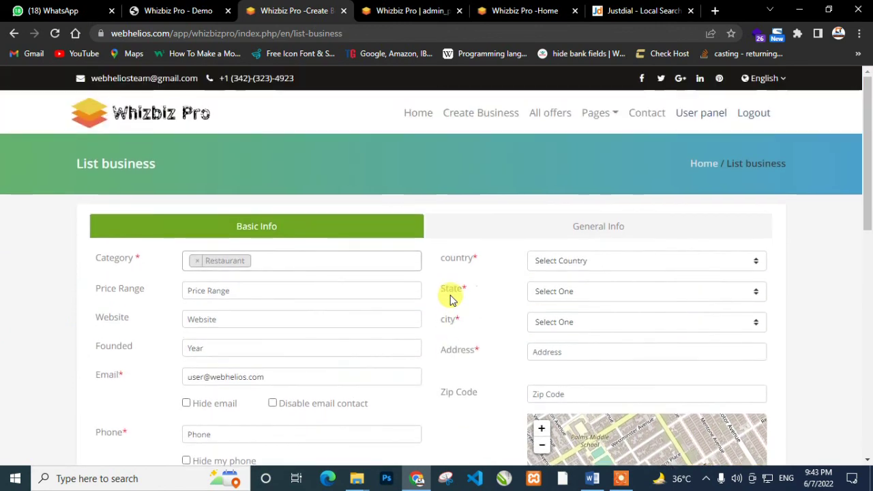
pyautogui.click(102, 119)
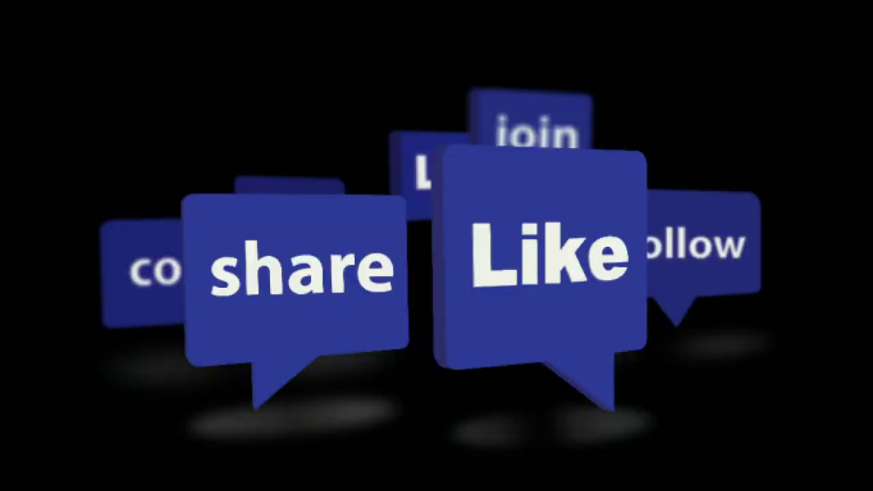